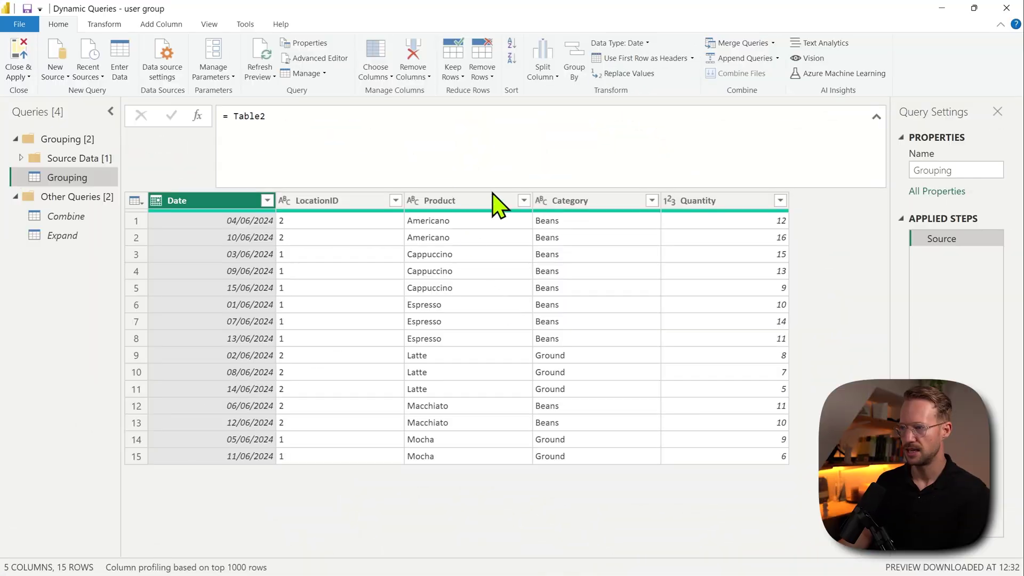
Step: Select the Category and Product columns of the Grouping query and start a Group By on them
{"action": "left_click", "coordinate": [553, 205]}
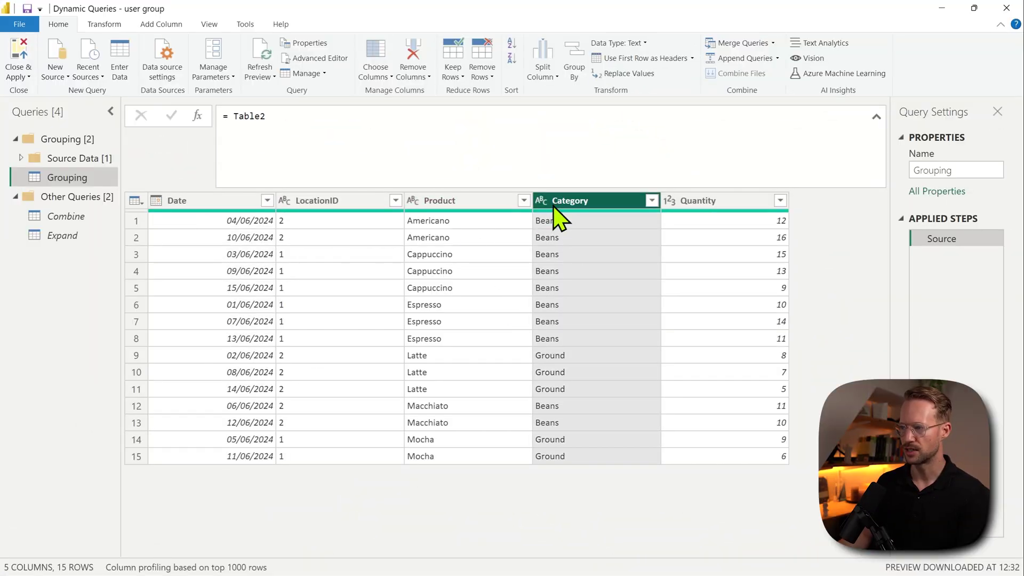
{"action": "left_click", "coordinate": [435, 206], "text": "ctrl"}
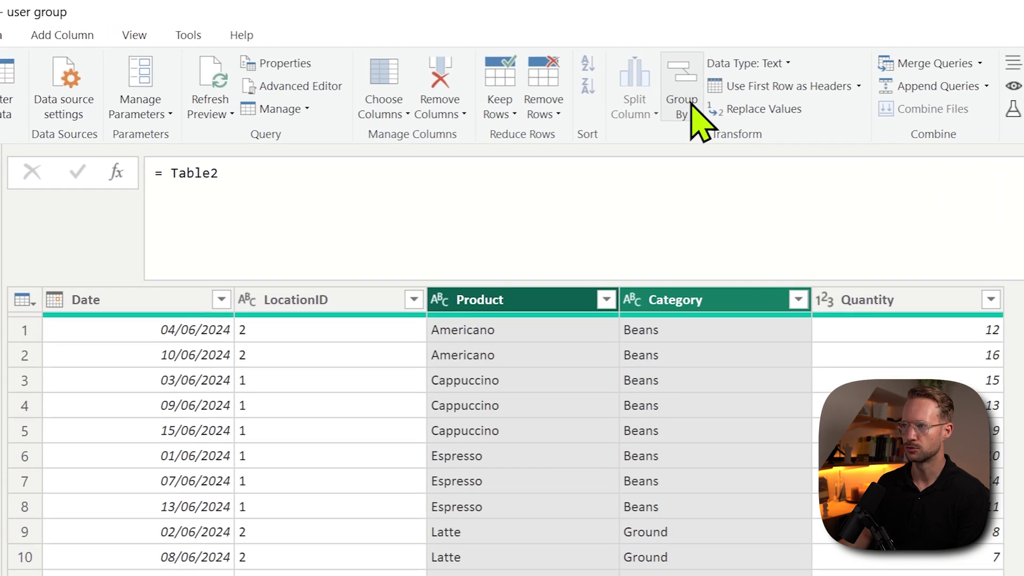
{"action": "left_click", "coordinate": [576, 69]}
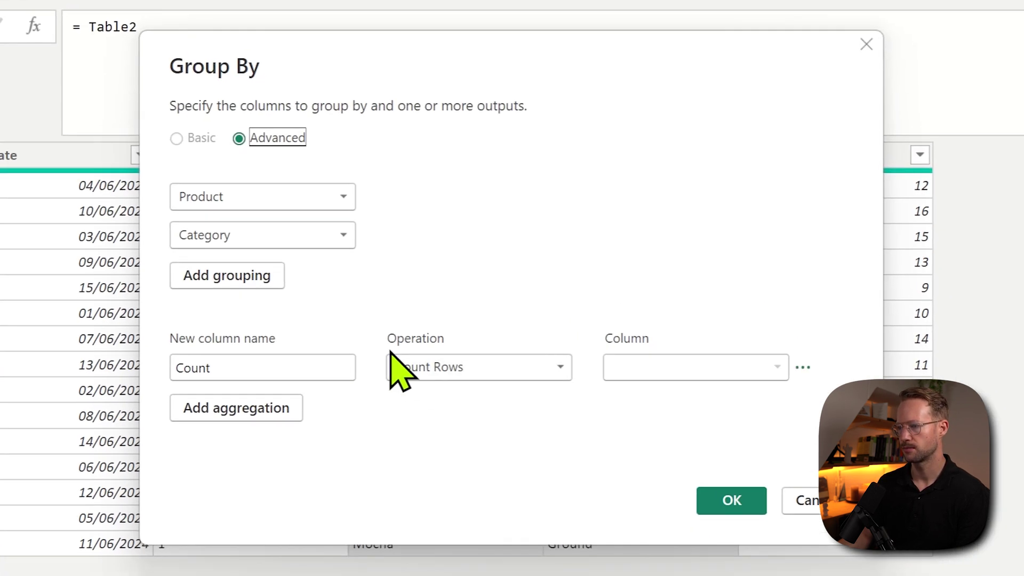
Step: Group by Product and Category with an All Rows aggregation named Details
{"action": "left_click", "coordinate": [397, 366]}
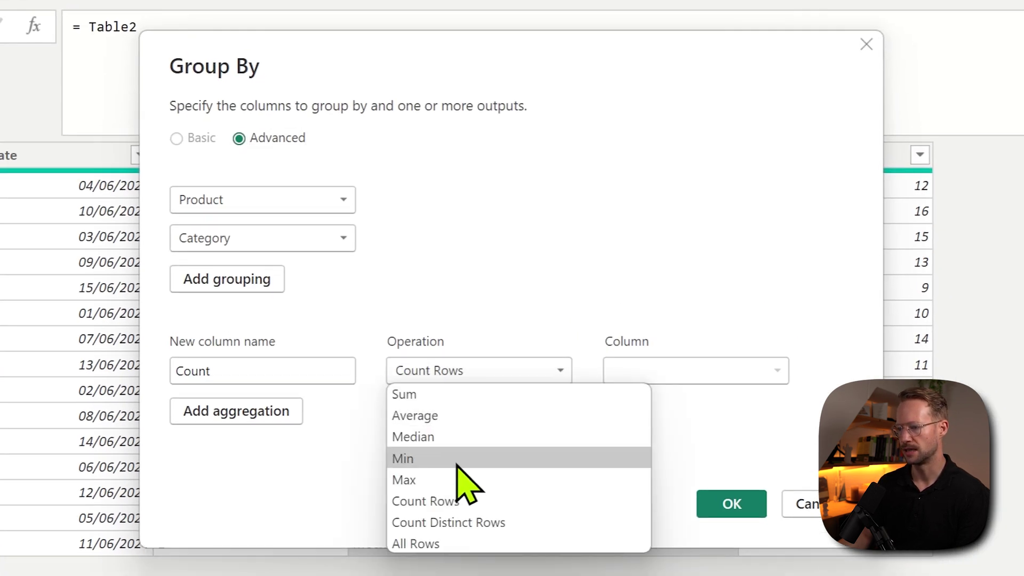
{"action": "left_click", "coordinate": [441, 542]}
{"action": "double_click", "coordinate": [288, 372]}
{"action": "type", "text": "Details"}
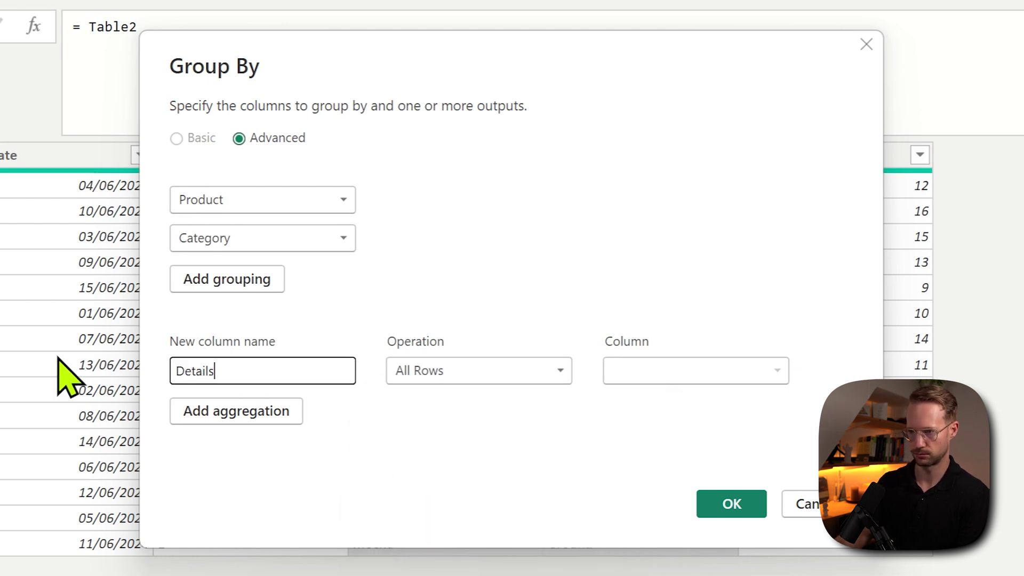
{"action": "left_click", "coordinate": [722, 505]}
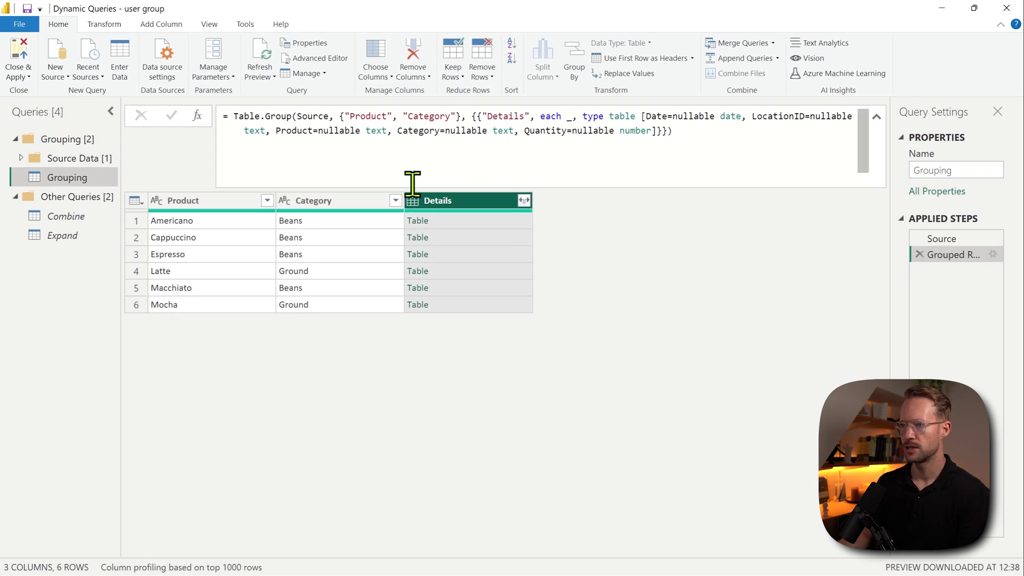
Step: Split the Table.Group formula over three lines and delete the Details column type record, leaving type table []
{"action": "left_click", "coordinate": [335, 116]}
{"action": "key", "text": "shift+Return"}
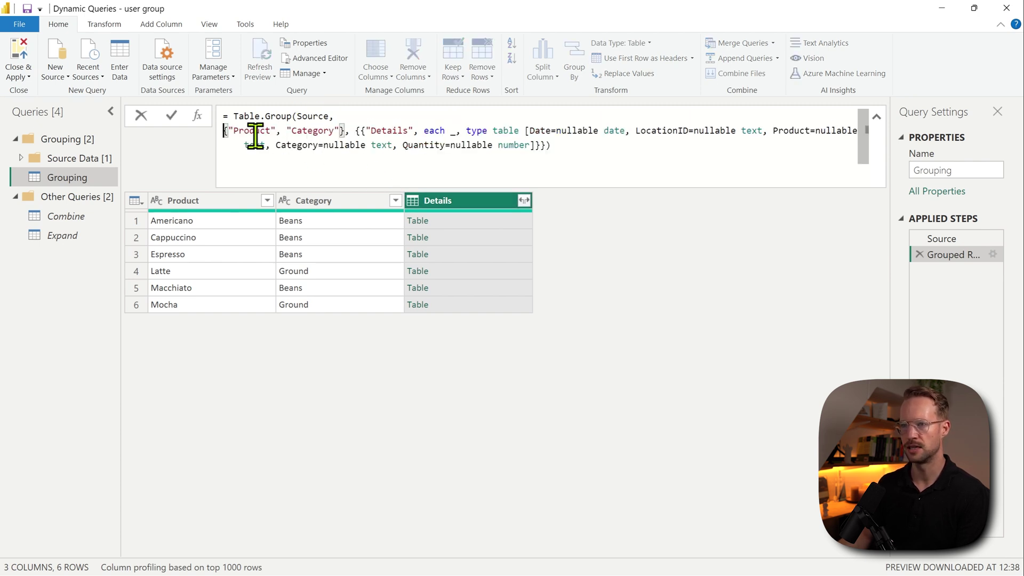
{"action": "left_click", "coordinate": [357, 131]}
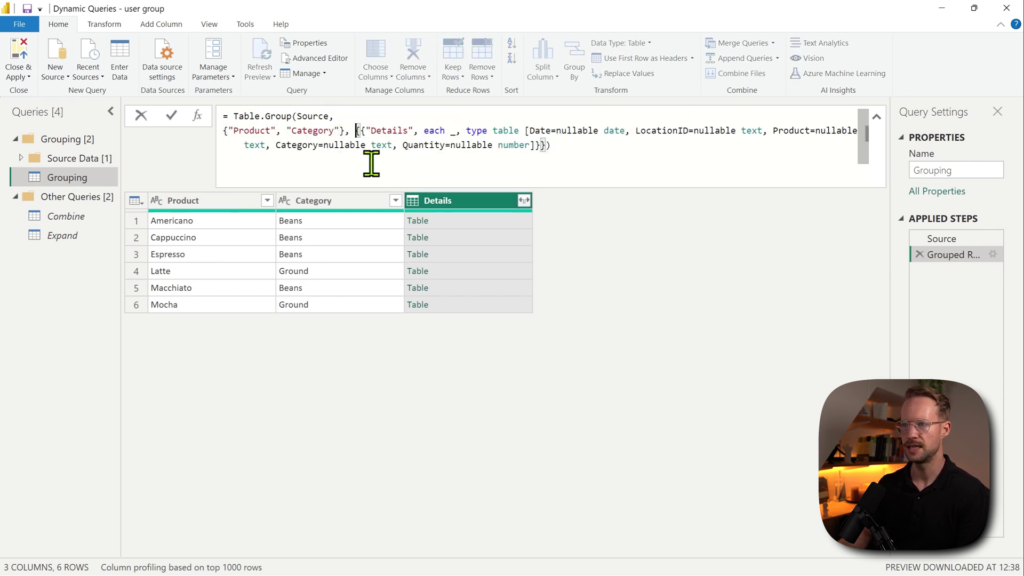
{"action": "key", "text": "shift+Return"}
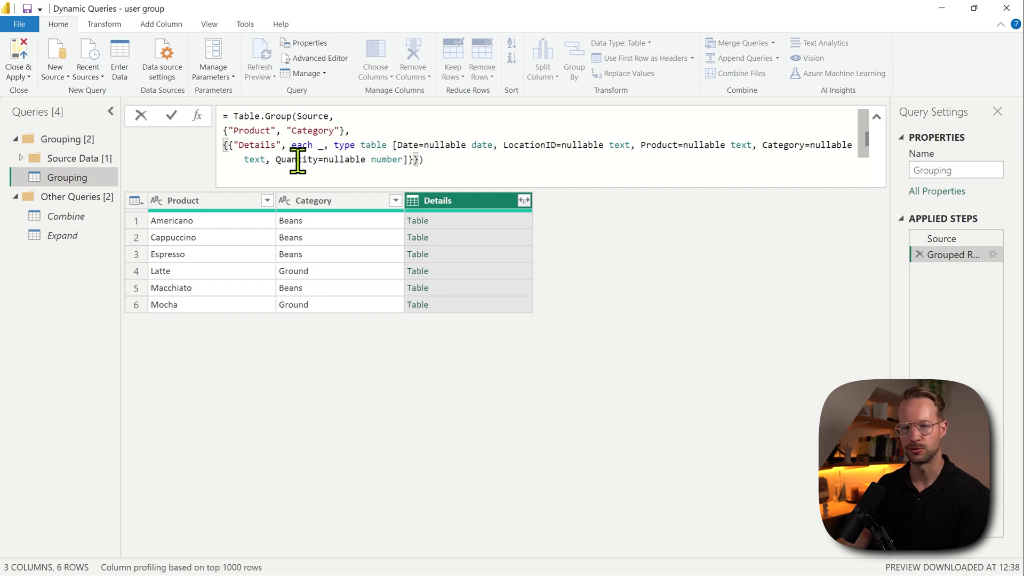
{"action": "key", "text": "Return"}
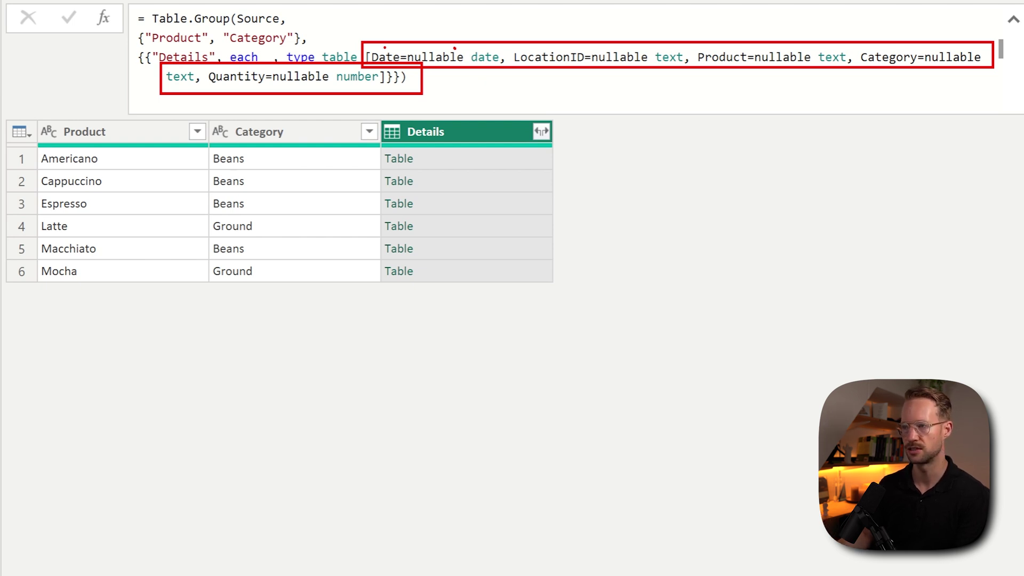
{"action": "left_click_drag", "start_coordinate": [366, 57], "coordinate": [384, 78]}
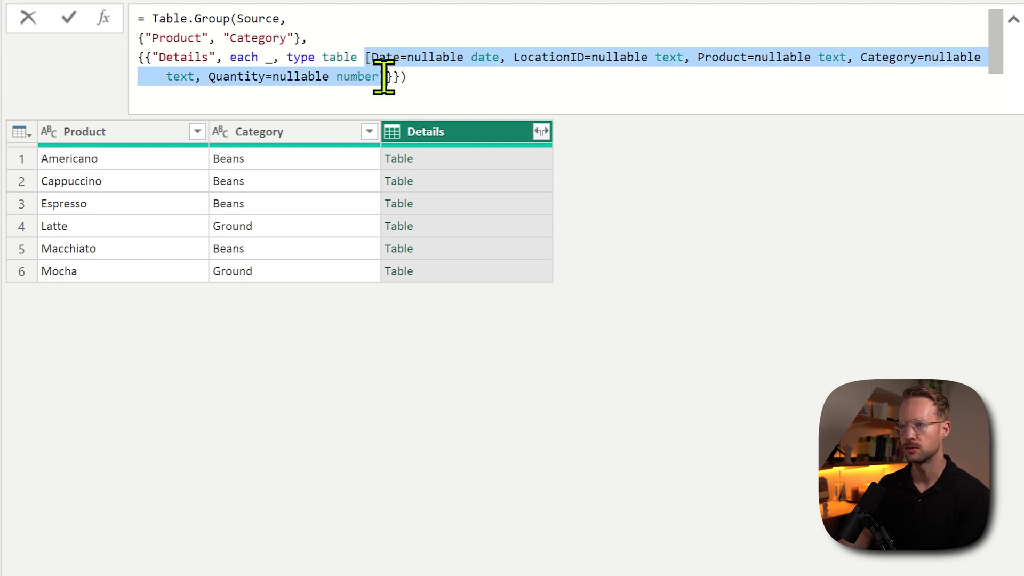
{"action": "key", "text": "BackSpace"}
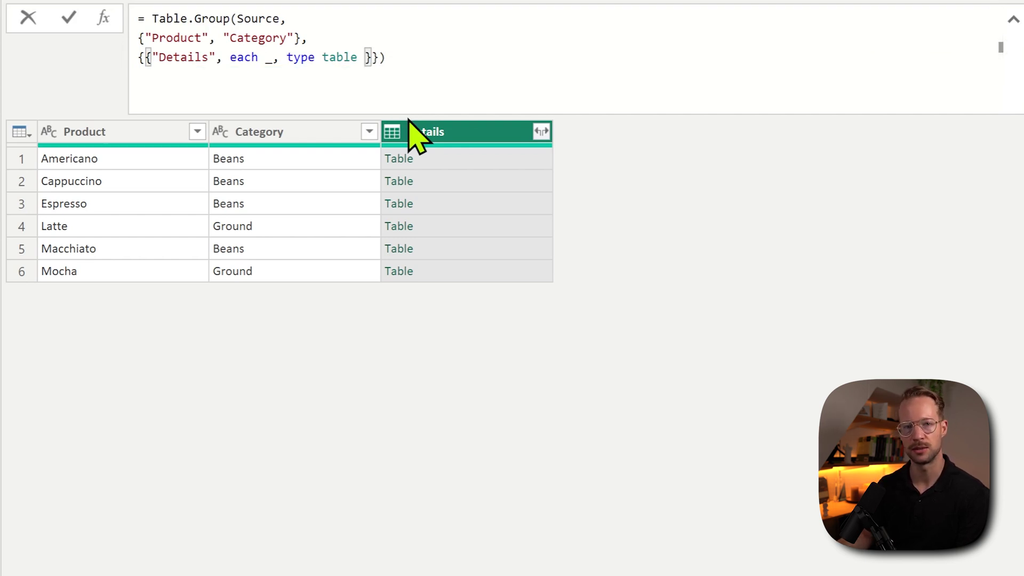
Step: Commit the untyped formula and expand Details without the Details column-name prefix
{"action": "key", "text": "Return"}
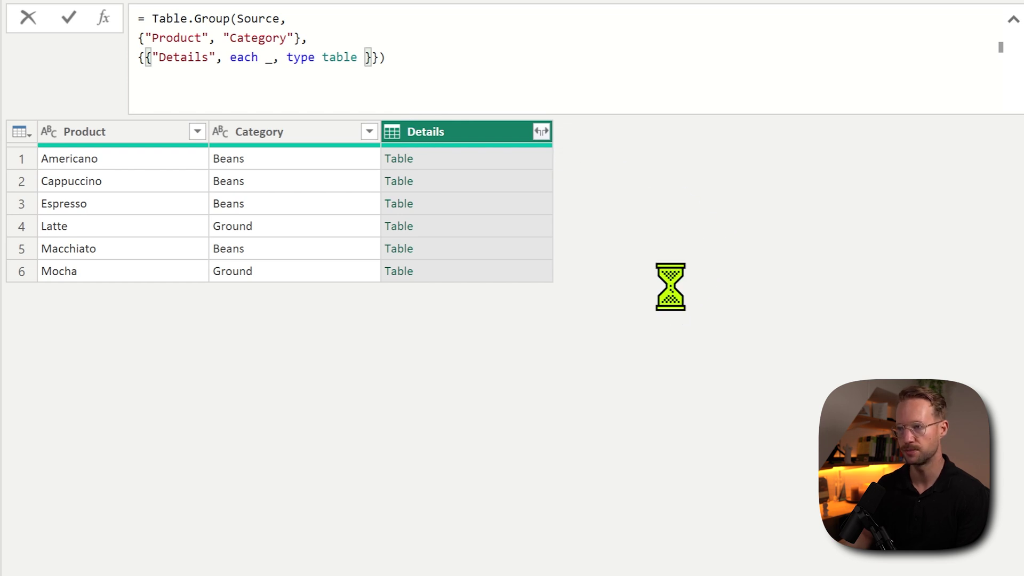
{"action": "left_click", "coordinate": [541, 131]}
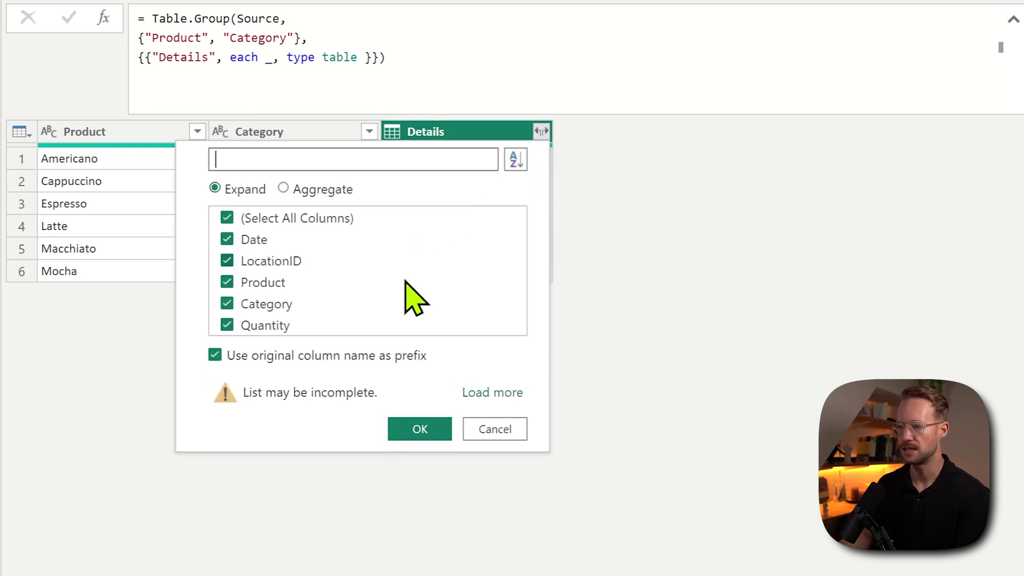
{"action": "left_click", "coordinate": [374, 356]}
{"action": "left_click", "coordinate": [403, 435]}
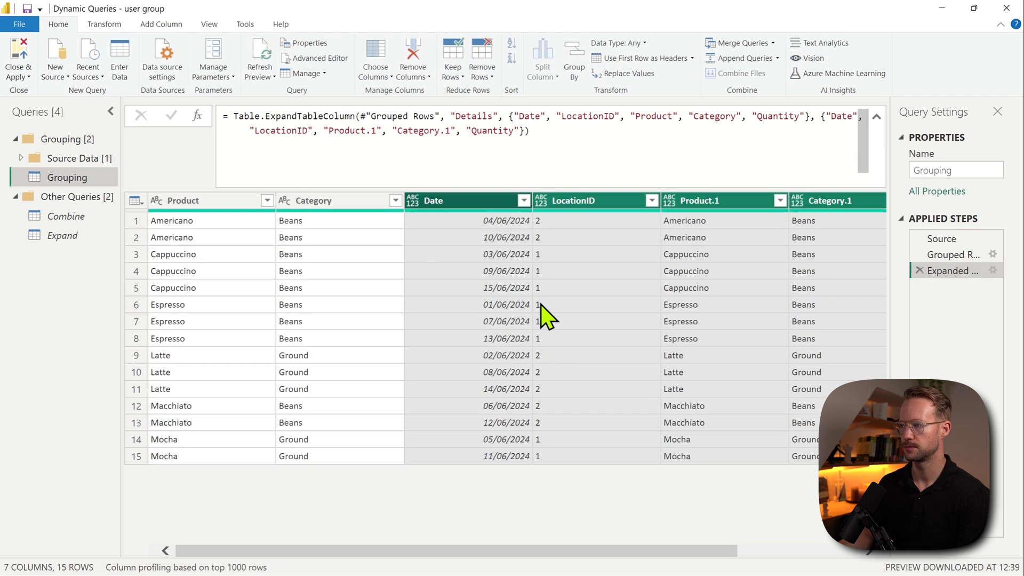
Step: Delete the Grouped Rows step and regroup by Product and Category with All Rows named Details
{"action": "left_click", "coordinate": [919, 258]}
{"action": "left_click", "coordinate": [919, 255]}
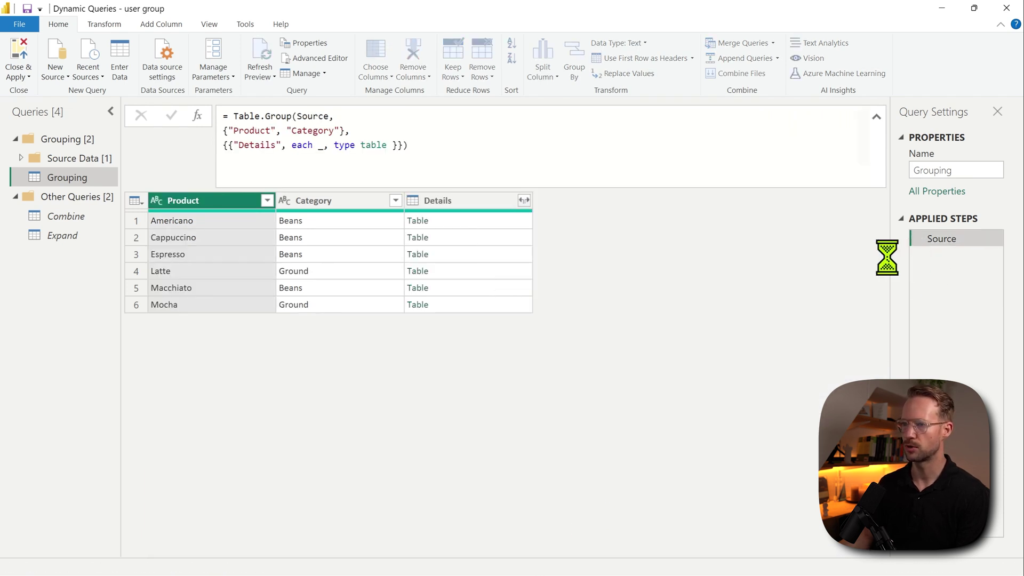
{"action": "left_click", "coordinate": [559, 206]}
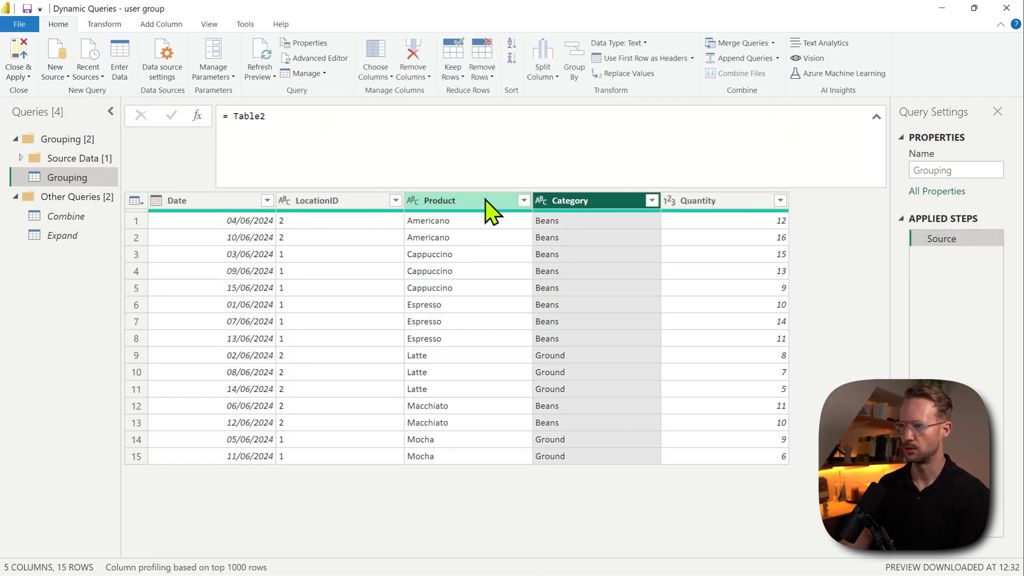
{"action": "left_click", "coordinate": [487, 206], "text": "ctrl"}
{"action": "left_click", "coordinate": [574, 59]}
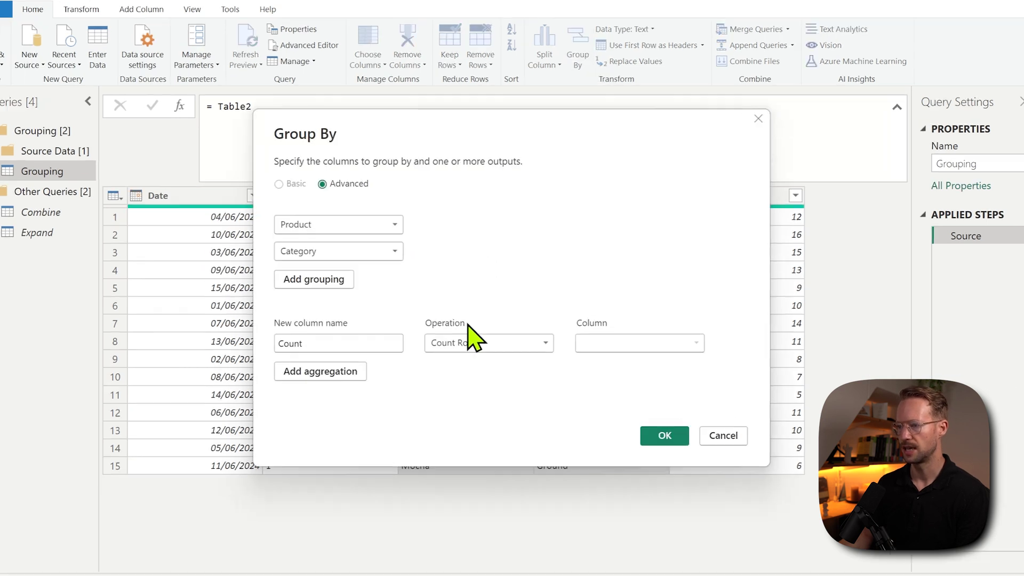
{"action": "left_click", "coordinate": [475, 341]}
{"action": "left_click", "coordinate": [484, 466]}
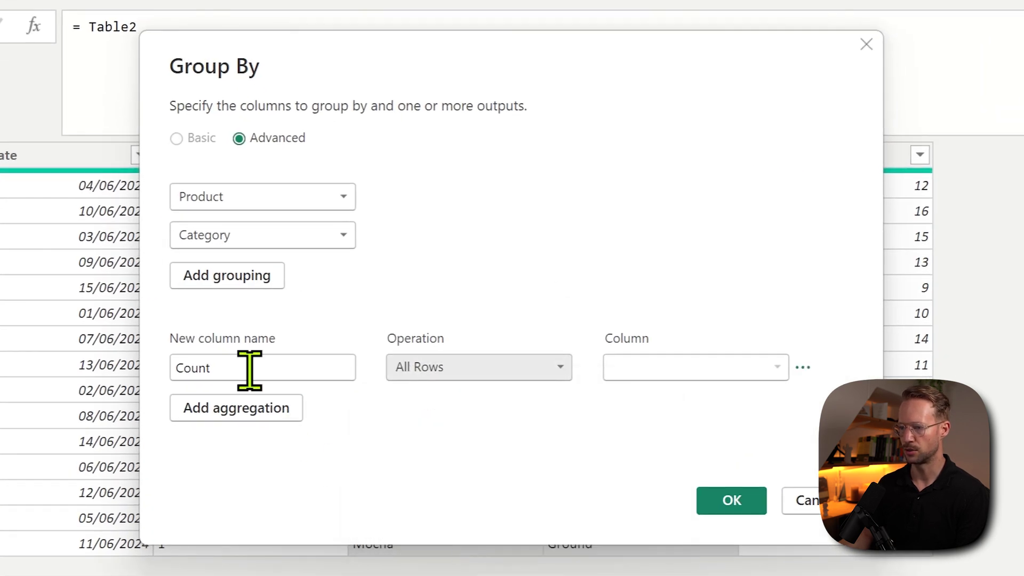
{"action": "left_click_drag", "start_coordinate": [249, 370], "coordinate": [101, 388]}
{"action": "type", "text": "Details"}
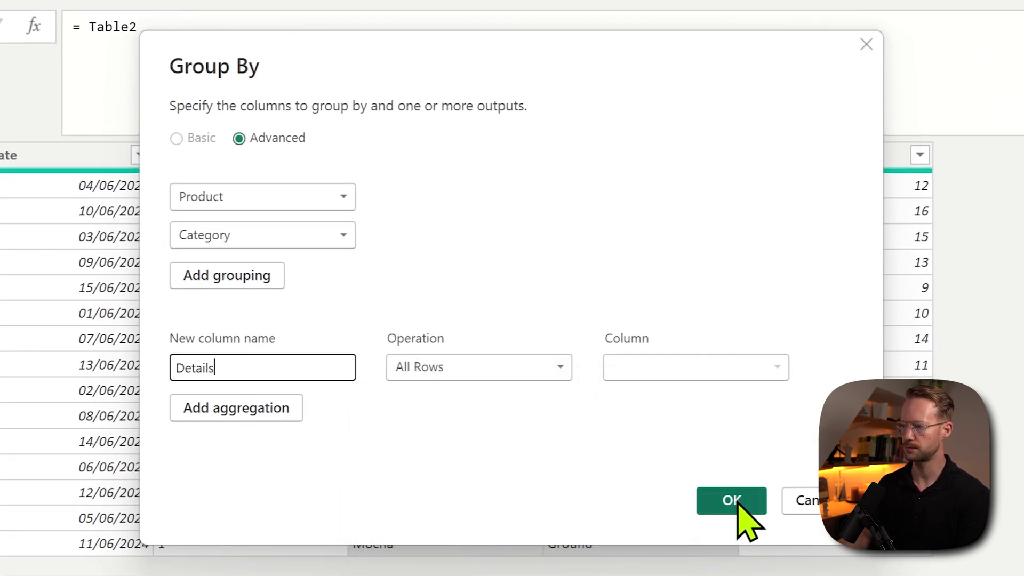
{"action": "left_click", "coordinate": [738, 504]}
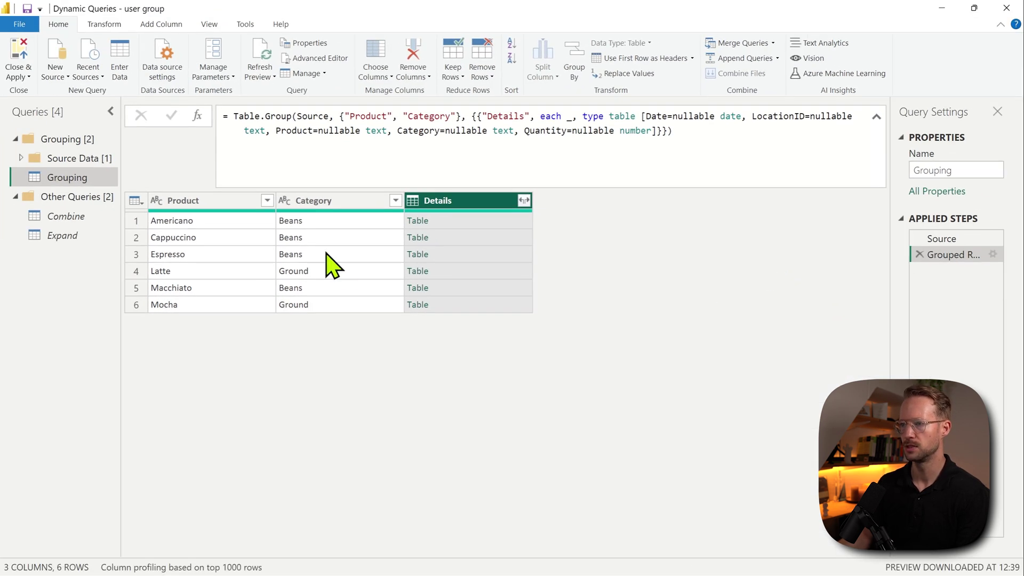
Step: Expand Details back into 15 rows of Date, LocationID, Product.1, Category.1 and Quantity, then view Source
{"action": "left_click", "coordinate": [524, 200]}
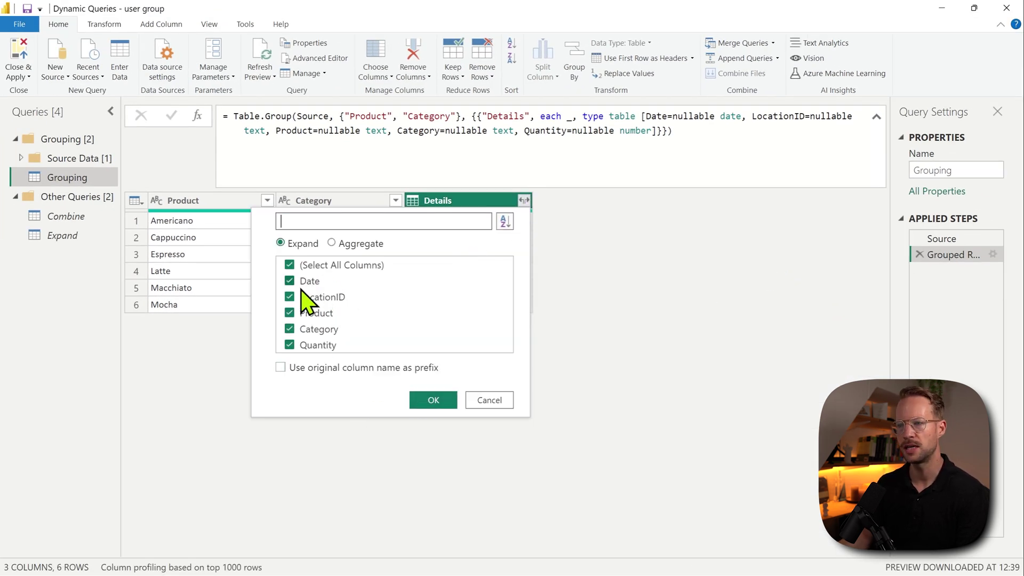
{"action": "left_click", "coordinate": [432, 400]}
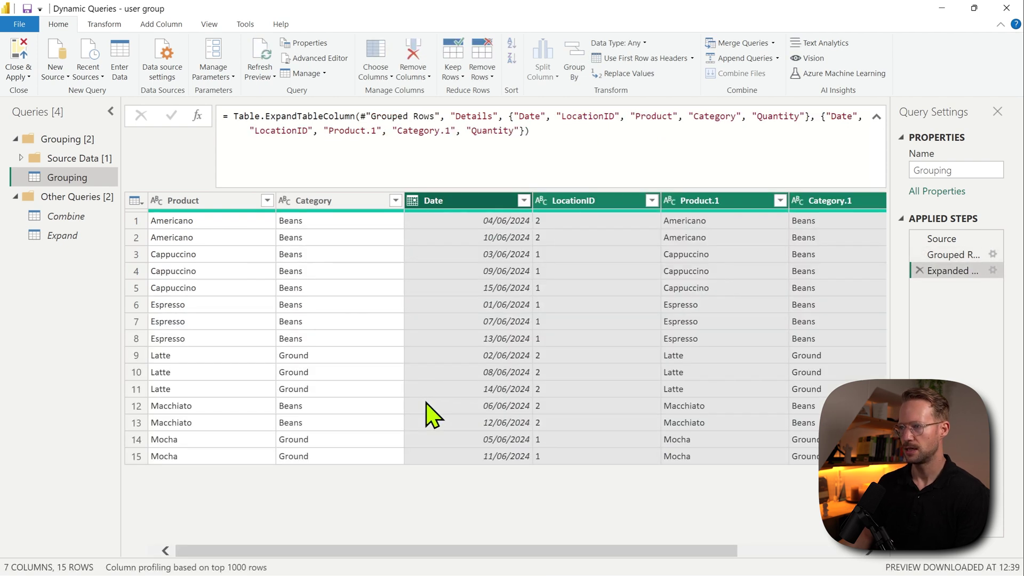
{"action": "left_click", "coordinate": [957, 240]}
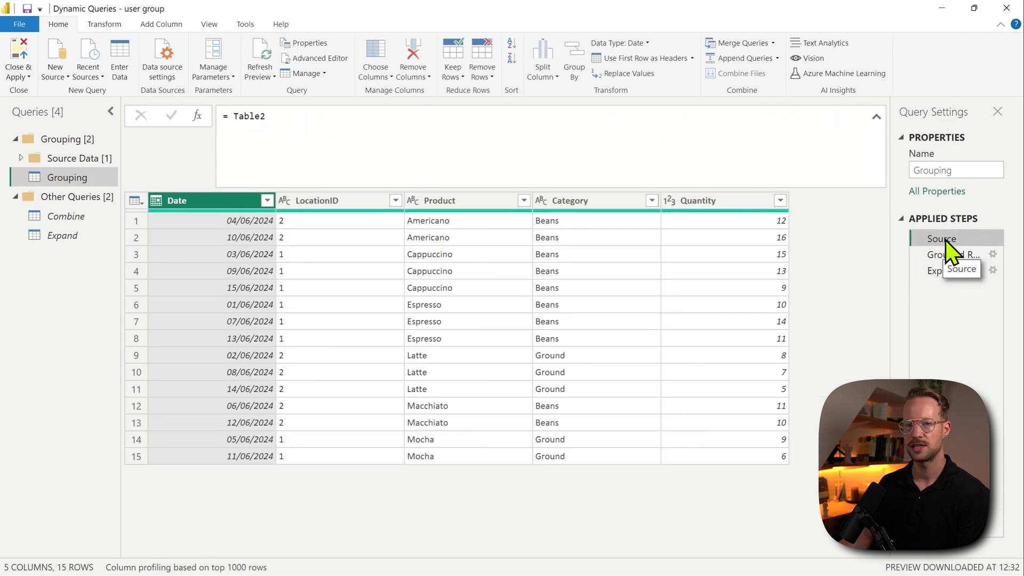
Step: Remove the LocationID column from the Source table, inserting the step before later steps
{"action": "left_click", "coordinate": [445, 202]}
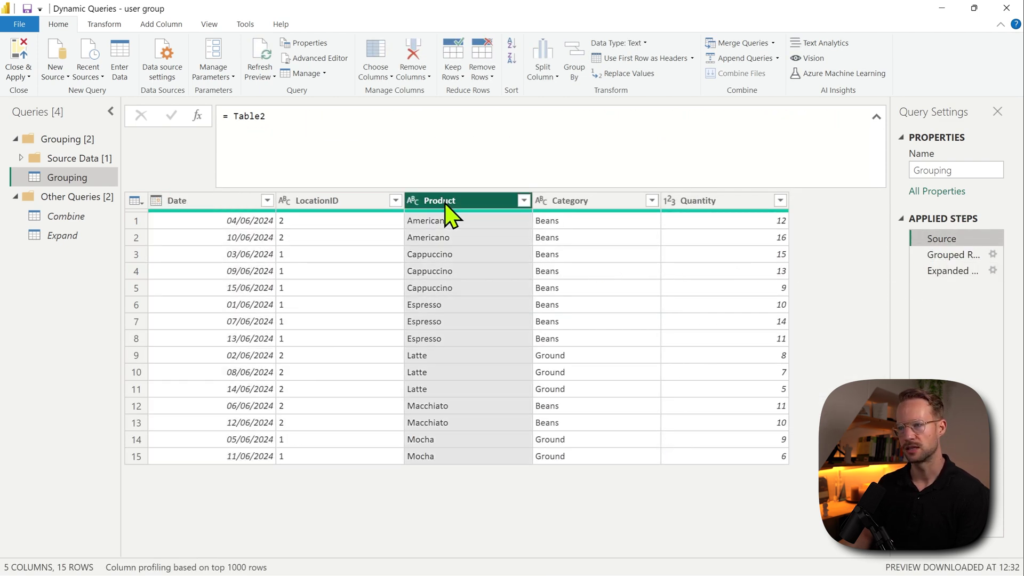
{"action": "right_click", "coordinate": [445, 203]}
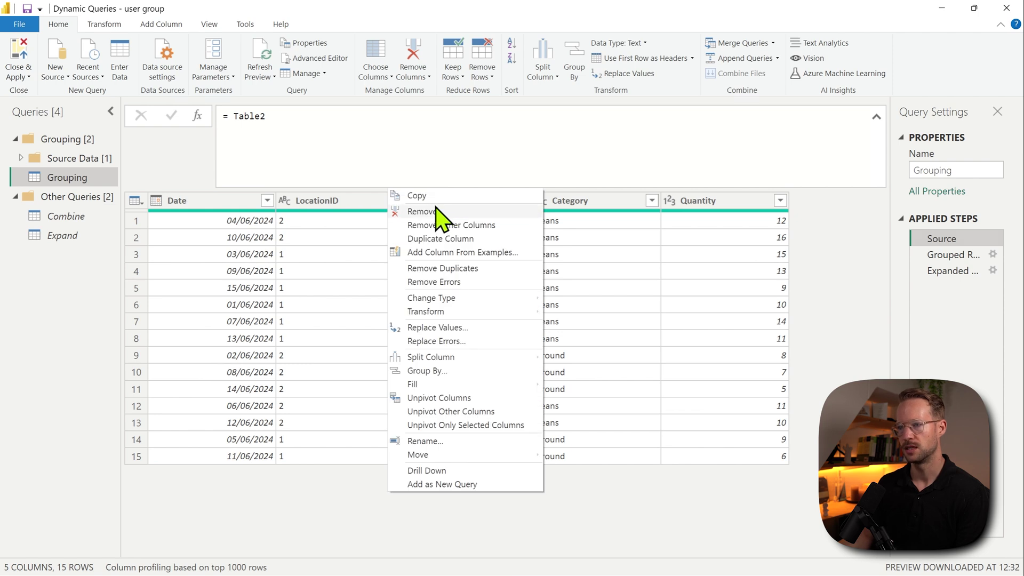
{"action": "left_click", "coordinate": [350, 202]}
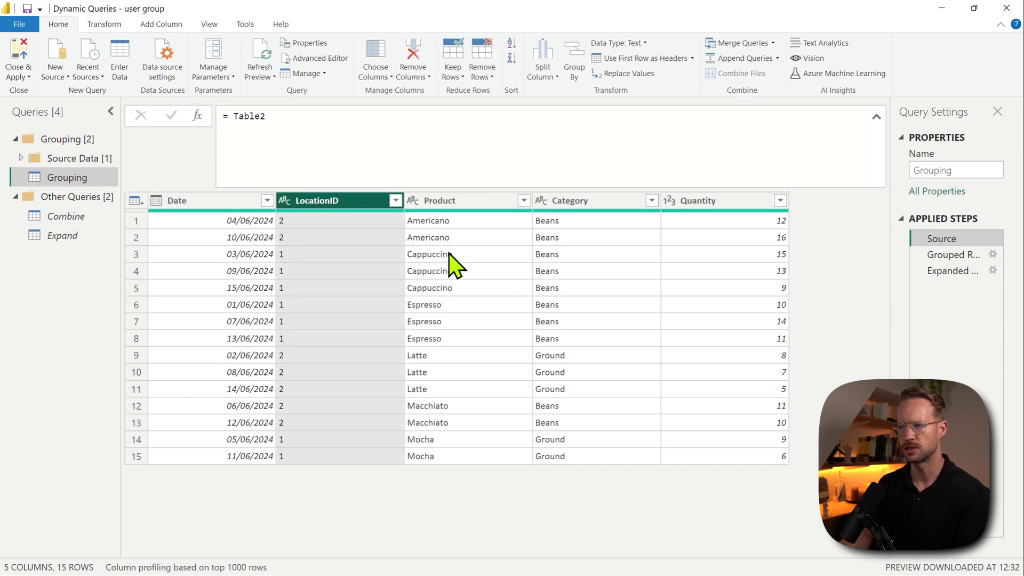
{"action": "right_click", "coordinate": [359, 200]}
{"action": "left_click", "coordinate": [373, 226]}
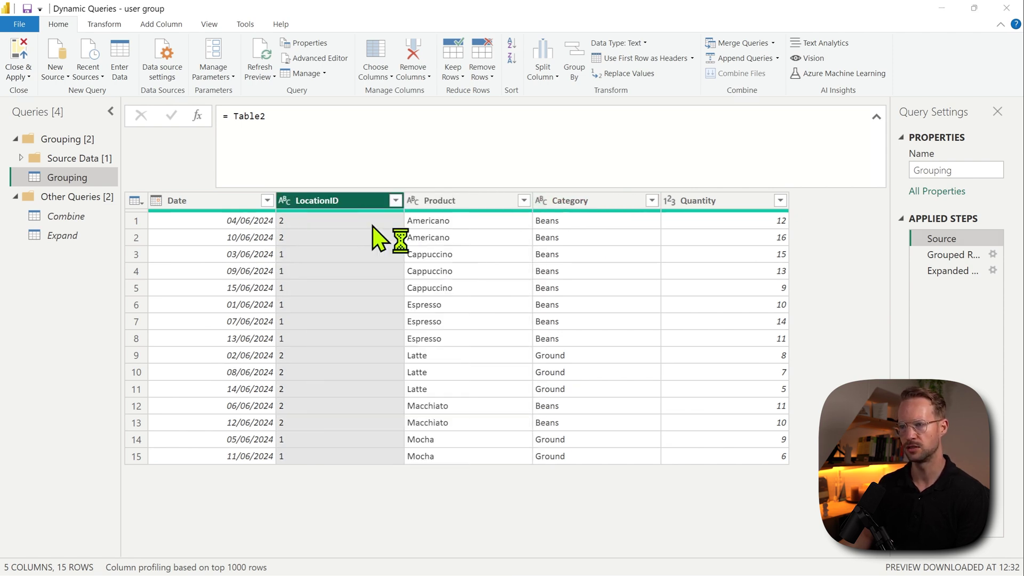
{"action": "left_click", "coordinate": [636, 323]}
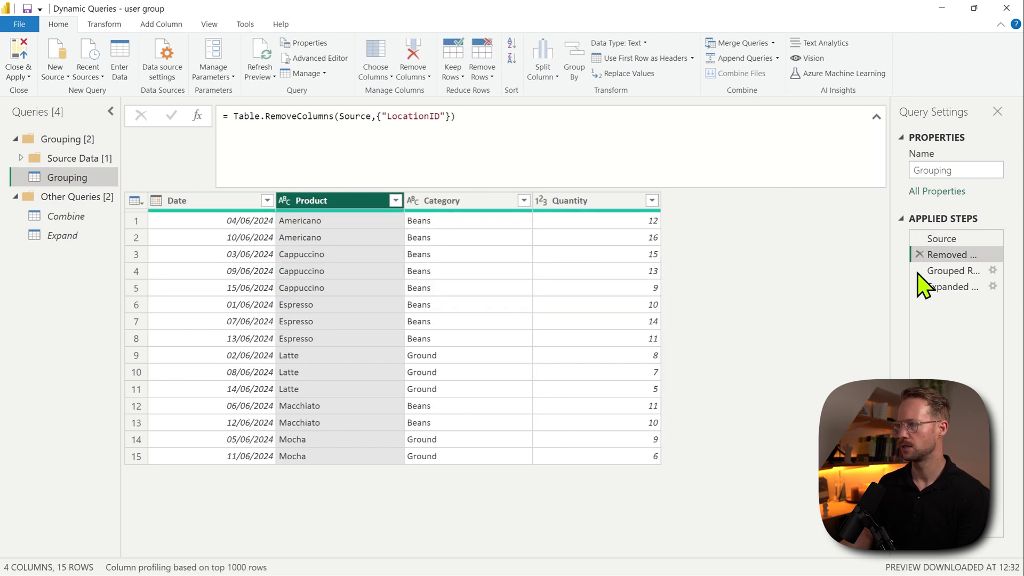
Step: Check that expanded LocationID now shows null and inspect its nullable text type in Grouped Rows
{"action": "left_click", "coordinate": [969, 291]}
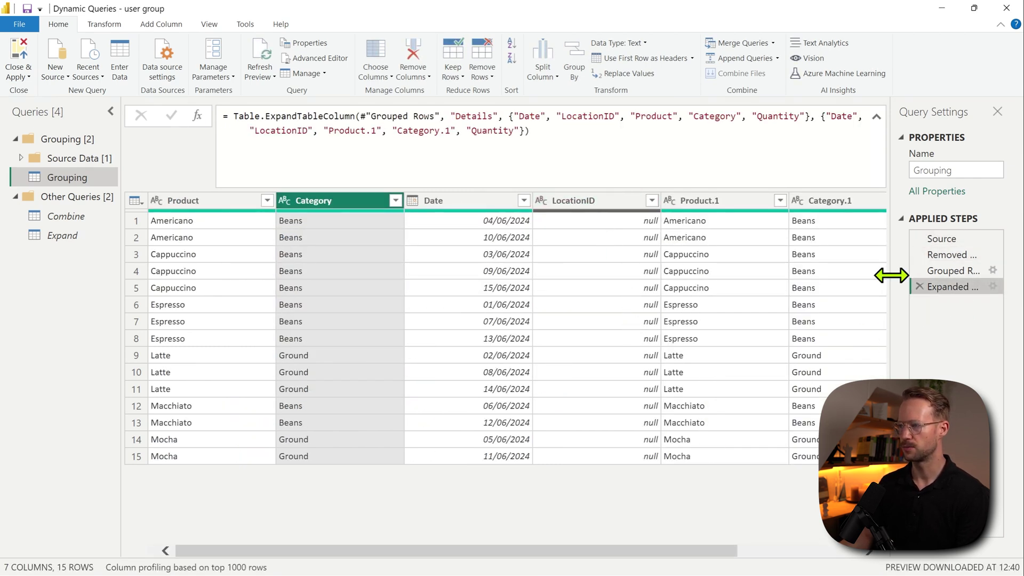
{"action": "left_click", "coordinate": [586, 198]}
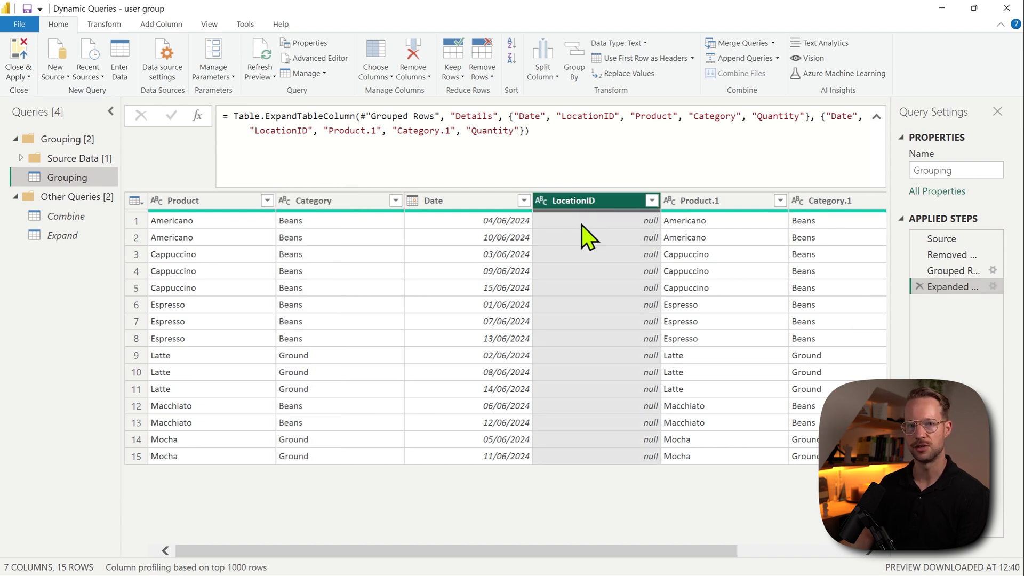
{"action": "left_click", "coordinate": [952, 270]}
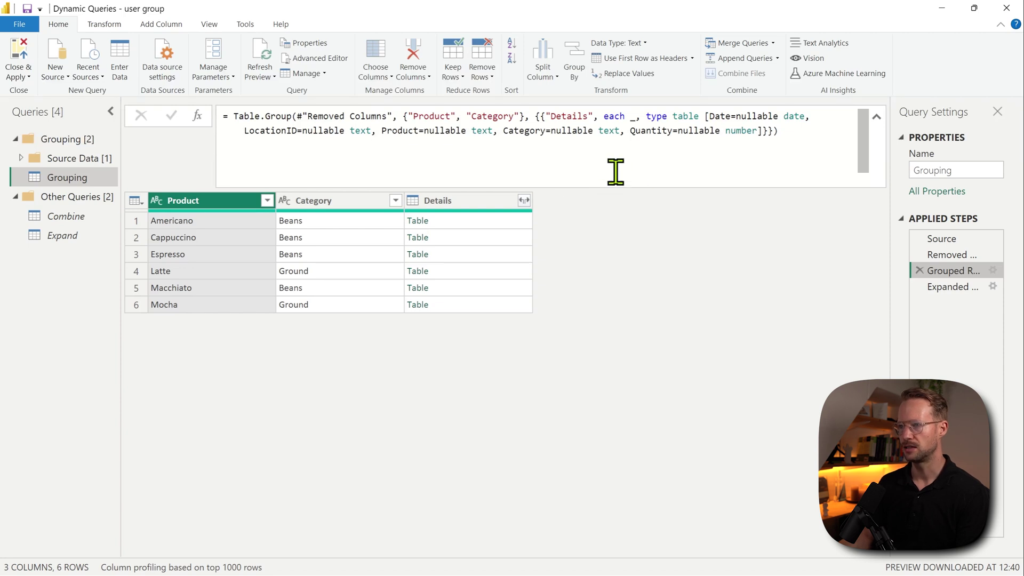
{"action": "left_click_drag", "start_coordinate": [238, 130], "coordinate": [364, 133]}
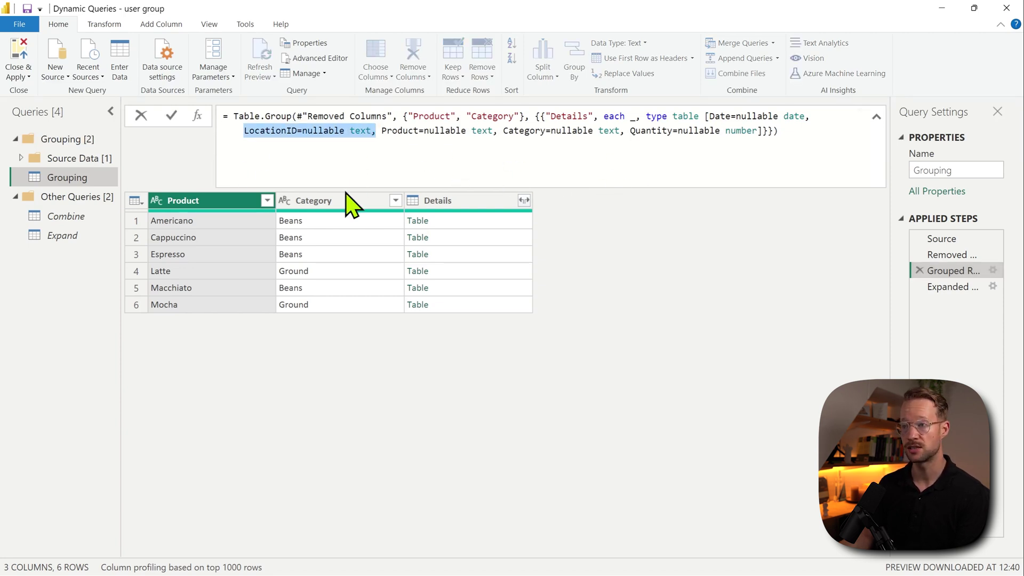
{"action": "key", "text": "Escape"}
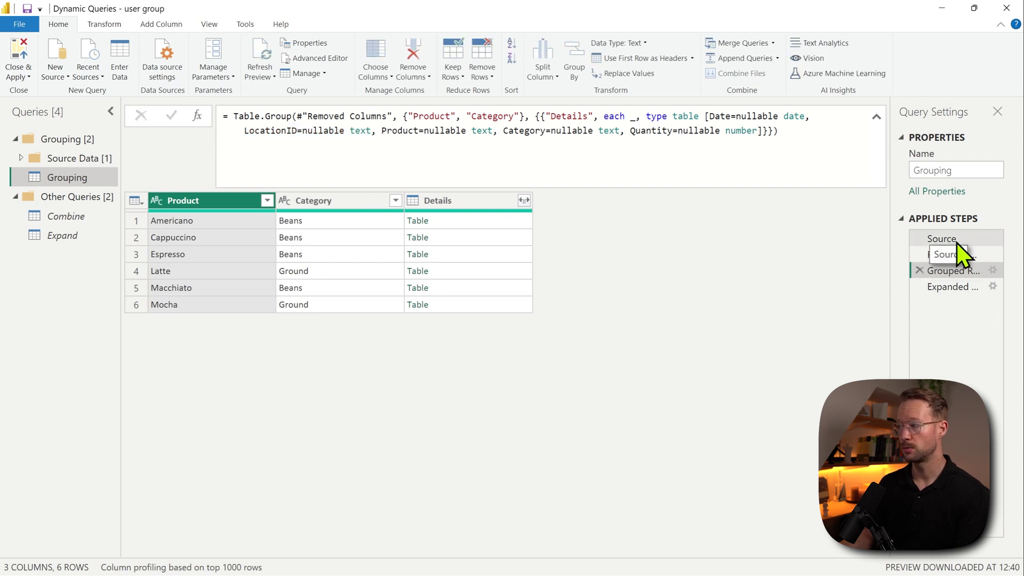
Step: Delete the Removed Columns step and set LocationID's type to Whole Number in Source
{"action": "left_click", "coordinate": [956, 255]}
{"action": "left_click", "coordinate": [918, 254]}
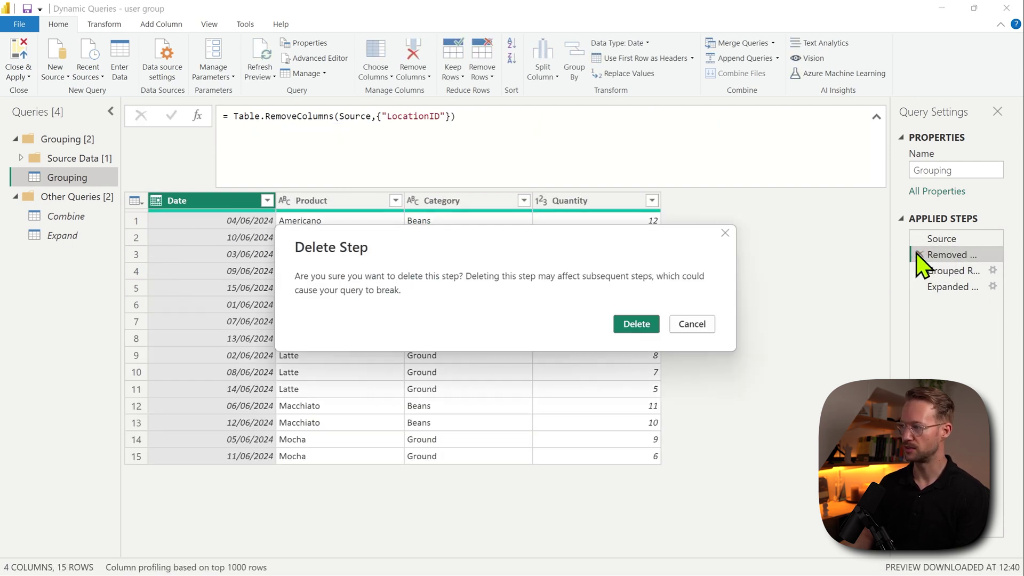
{"action": "key", "text": "Return"}
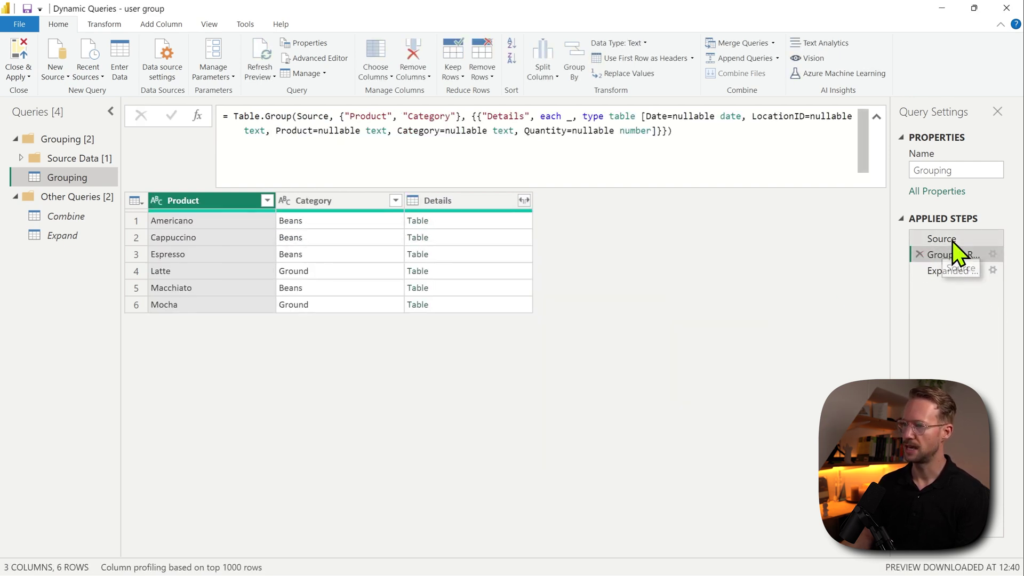
{"action": "left_click", "coordinate": [952, 240]}
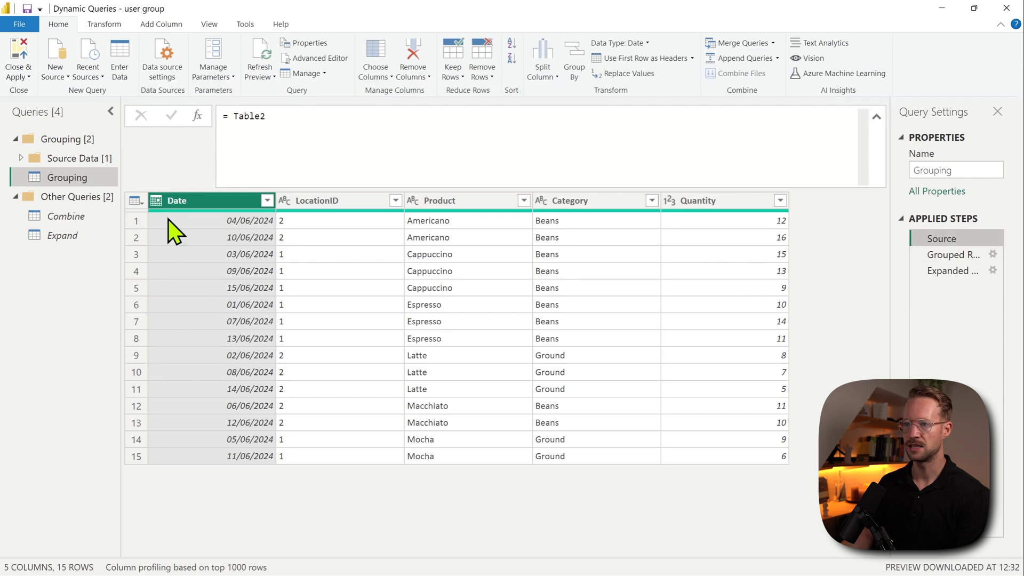
{"action": "left_click", "coordinate": [288, 205]}
{"action": "key", "text": "Escape"}
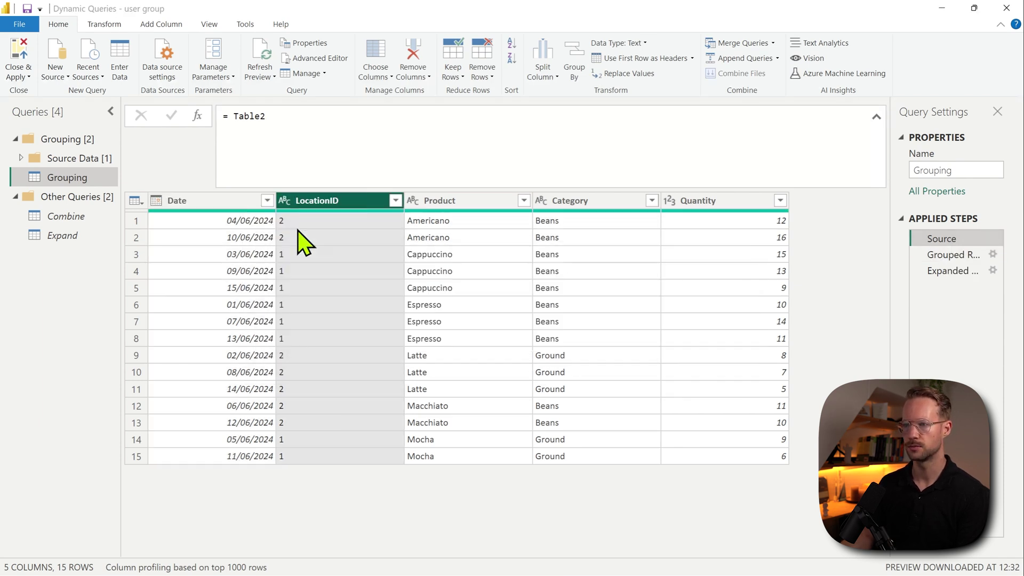
Step: Inspect LocationID's type in the Grouped Rows formula and its value in Expanded Details
{"action": "left_click", "coordinate": [957, 271]}
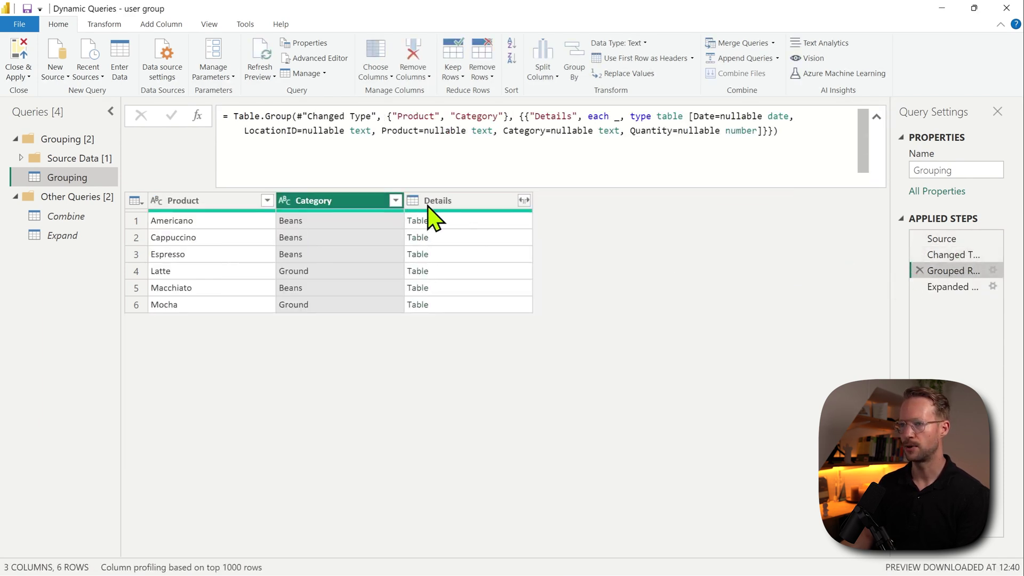
{"action": "left_click_drag", "start_coordinate": [244, 131], "coordinate": [367, 130]}
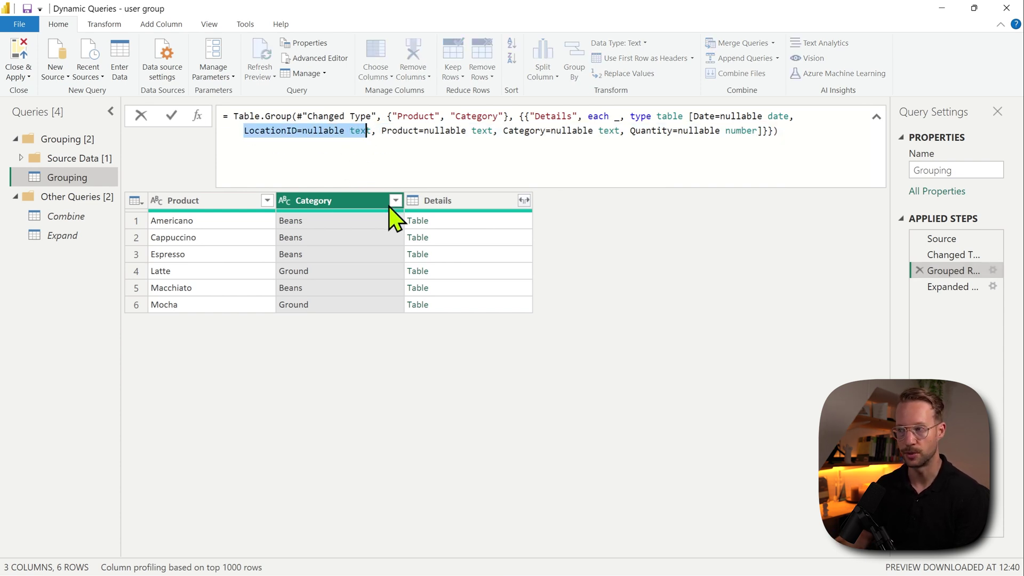
{"action": "left_click", "coordinate": [736, 352]}
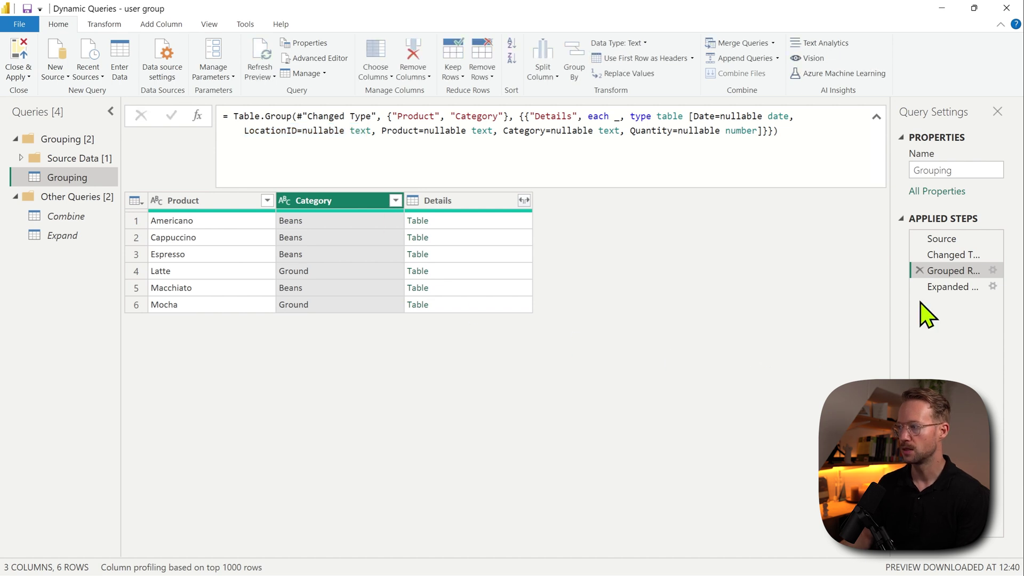
{"action": "left_click", "coordinate": [951, 289]}
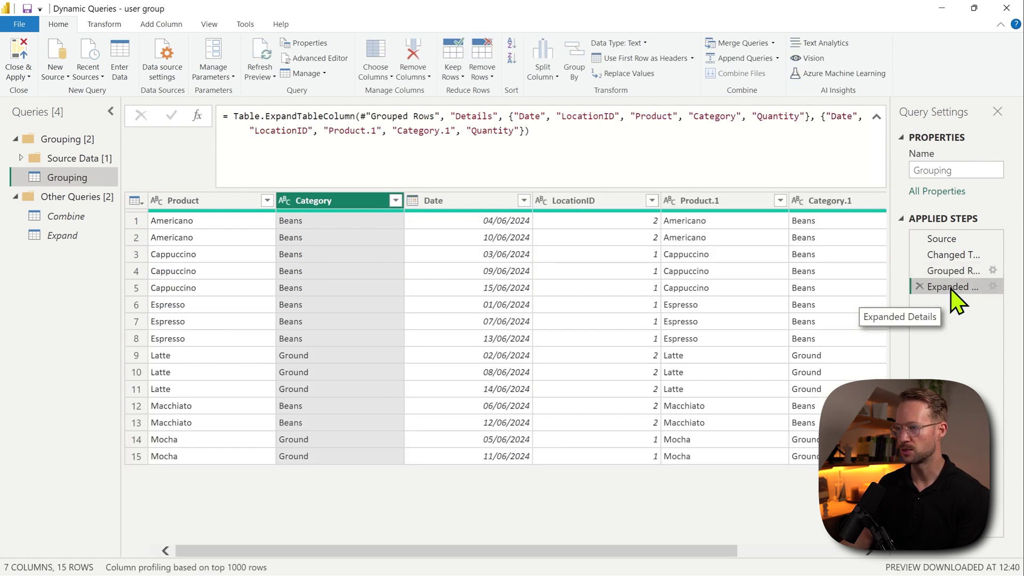
{"action": "left_click", "coordinate": [657, 223]}
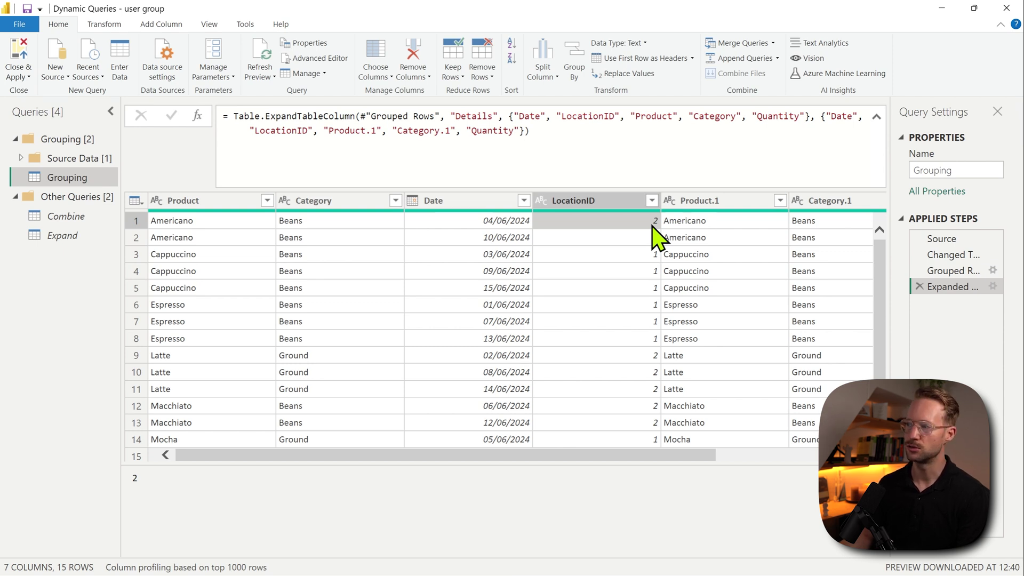
Step: Delete the Expanded Details and Grouped Rows steps and switch to the Combine query
{"action": "left_click", "coordinate": [918, 287]}
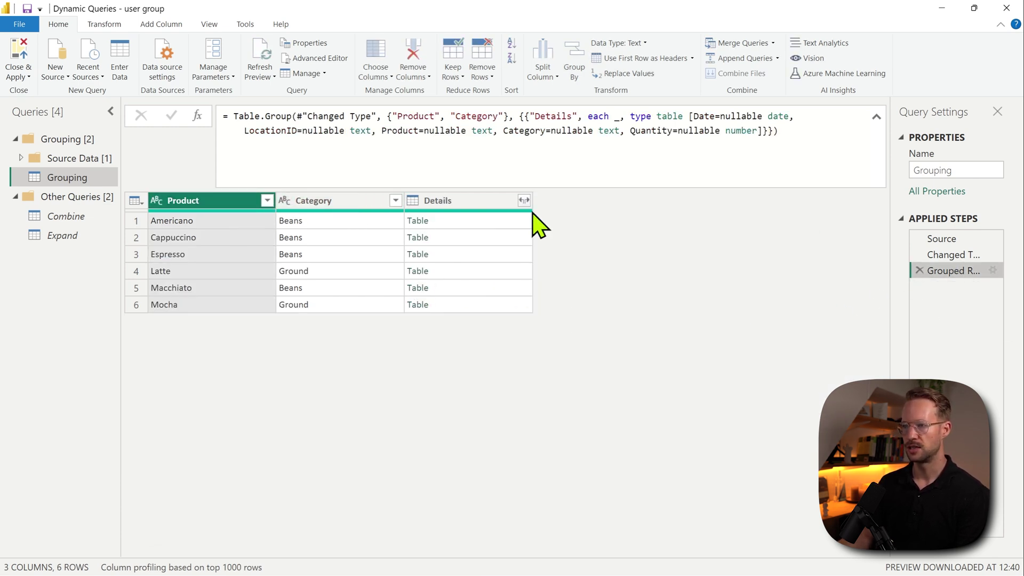
{"action": "left_click", "coordinate": [920, 270]}
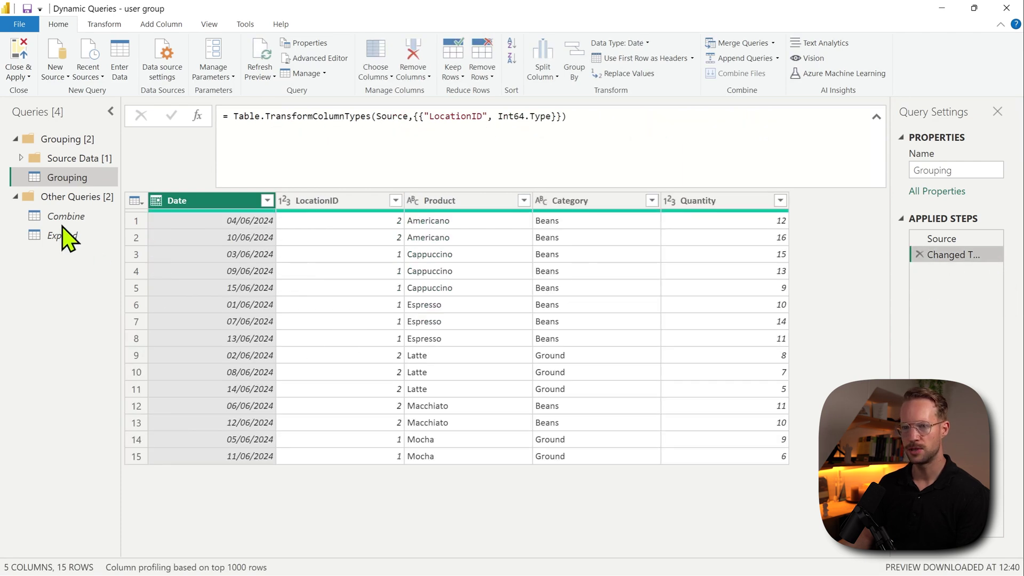
{"action": "left_click", "coordinate": [82, 215]}
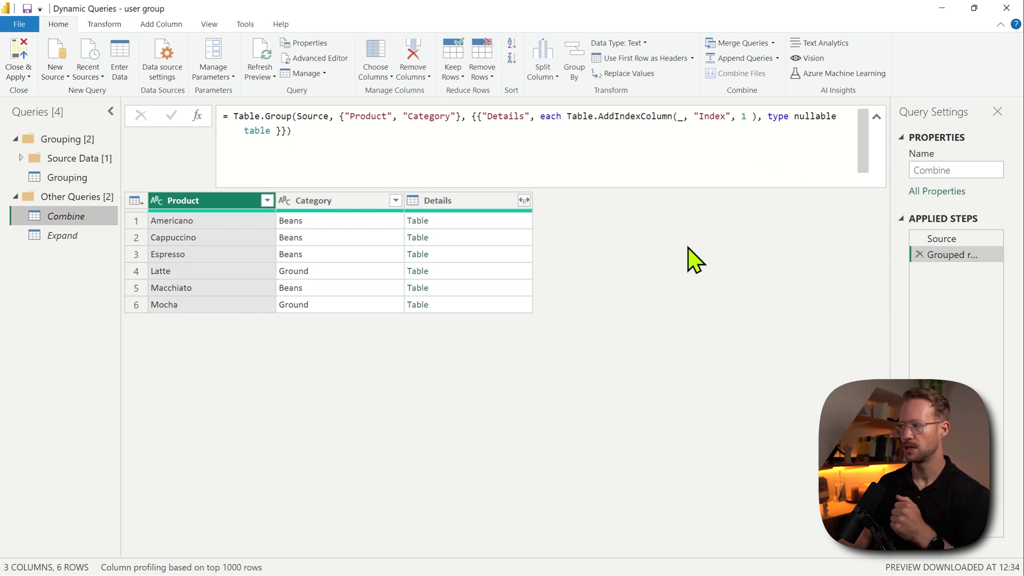
Step: Replace Combine's grouping with a Product and Category All Rows grouping named Details, previewing Americano
{"action": "left_click", "coordinate": [919, 254]}
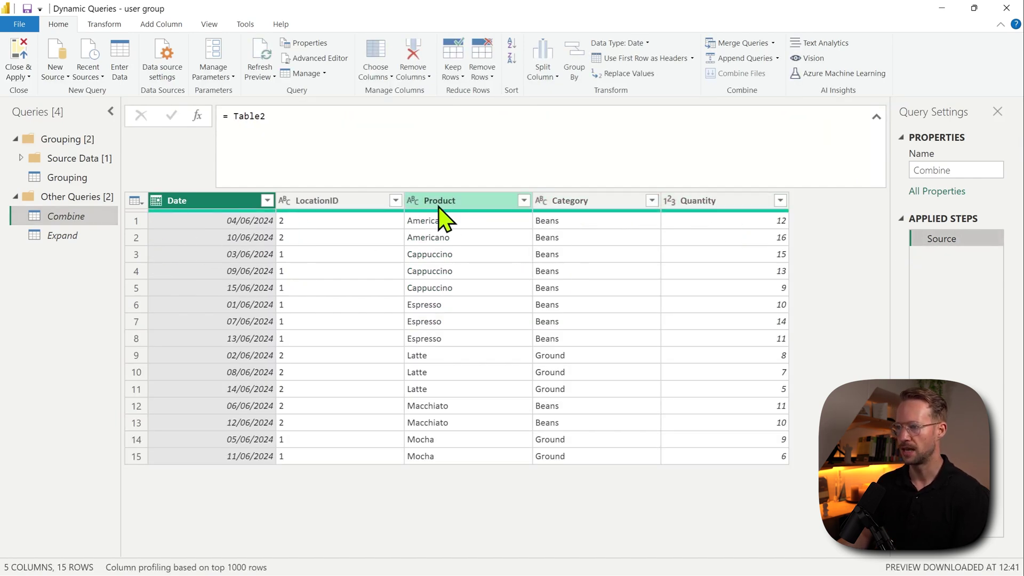
{"action": "left_click", "coordinate": [460, 201]}
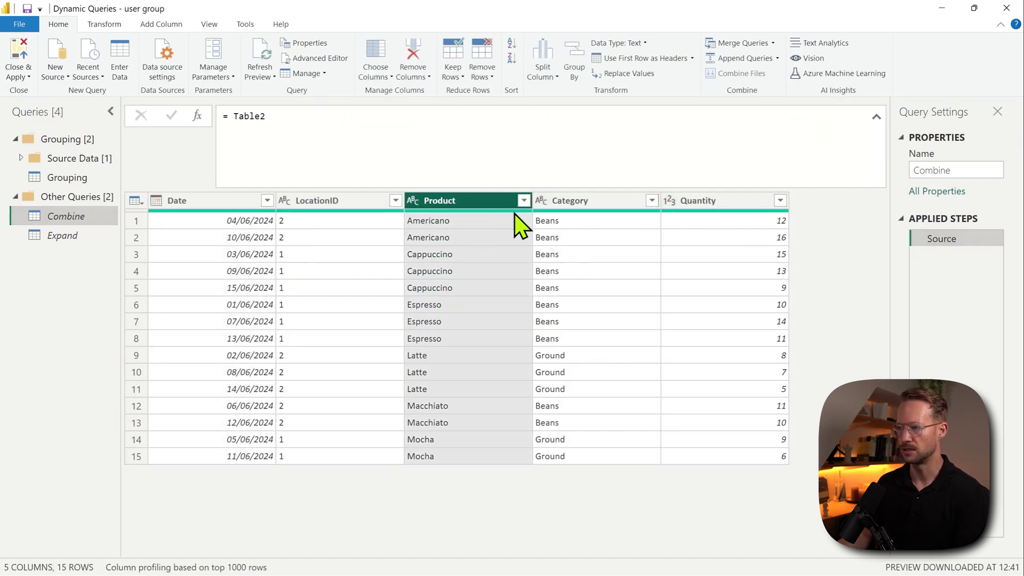
{"action": "left_click", "coordinate": [579, 201]}
{"action": "left_click", "coordinate": [466, 202], "text": "ctrl"}
{"action": "left_click", "coordinate": [575, 73]}
{"action": "left_click", "coordinate": [504, 337]}
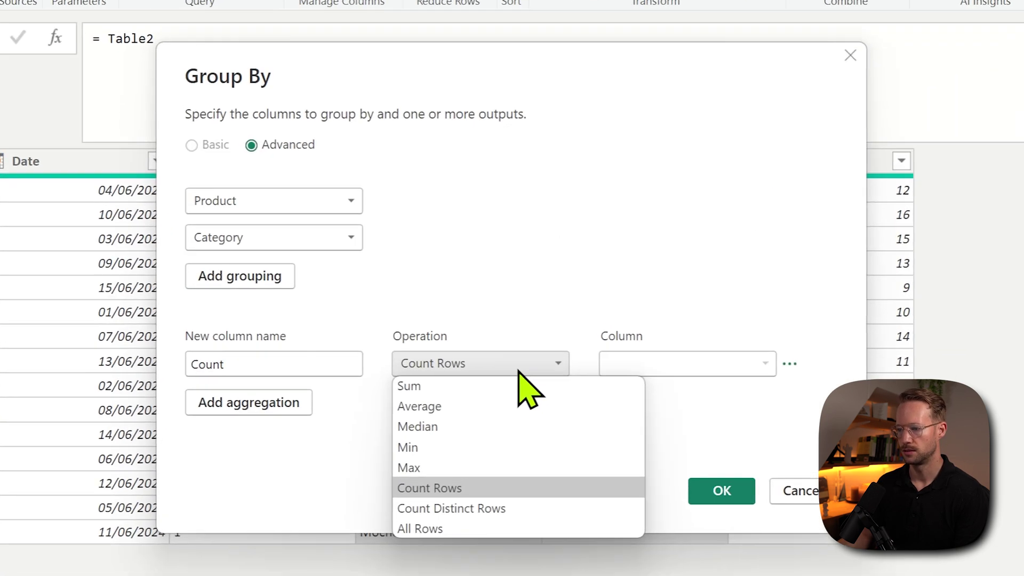
{"action": "left_click", "coordinate": [466, 454]}
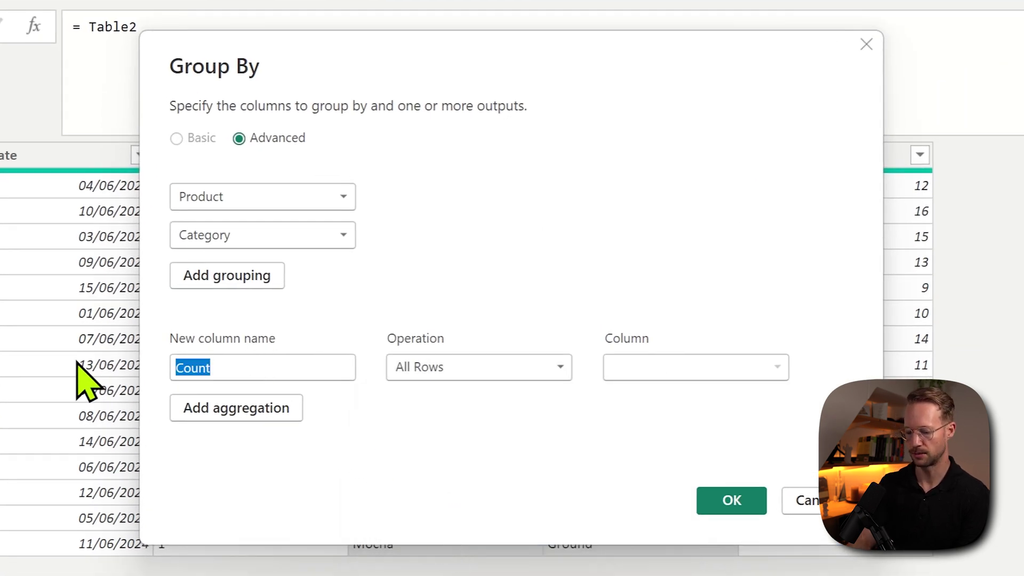
{"action": "type", "text": "Details"}
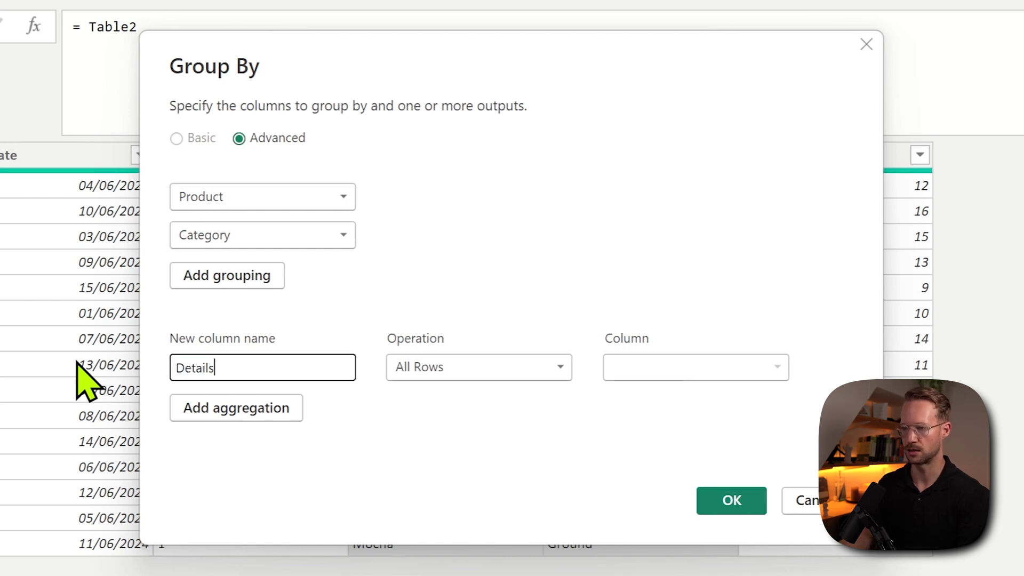
{"action": "left_click", "coordinate": [731, 501]}
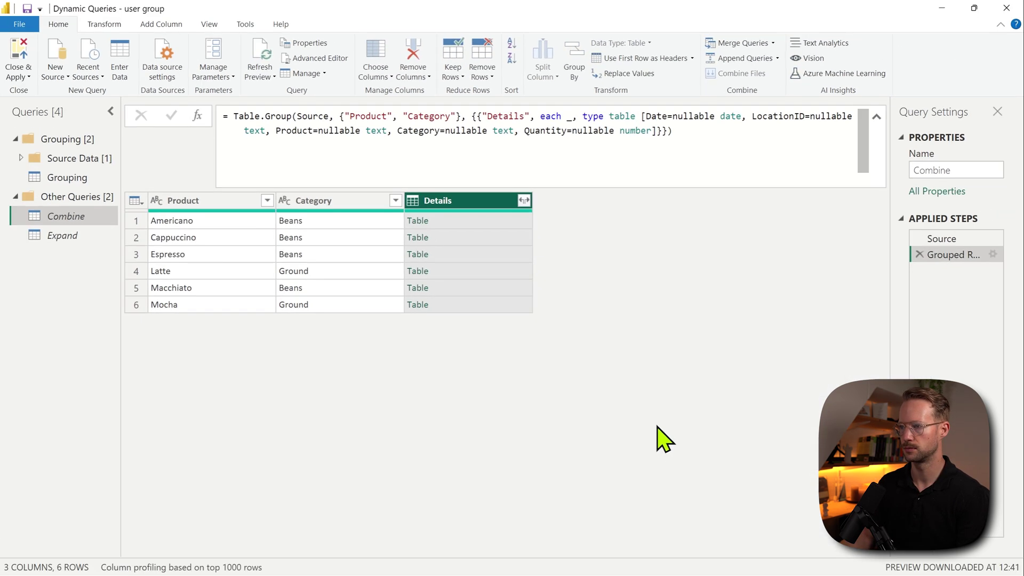
{"action": "left_click", "coordinate": [449, 221]}
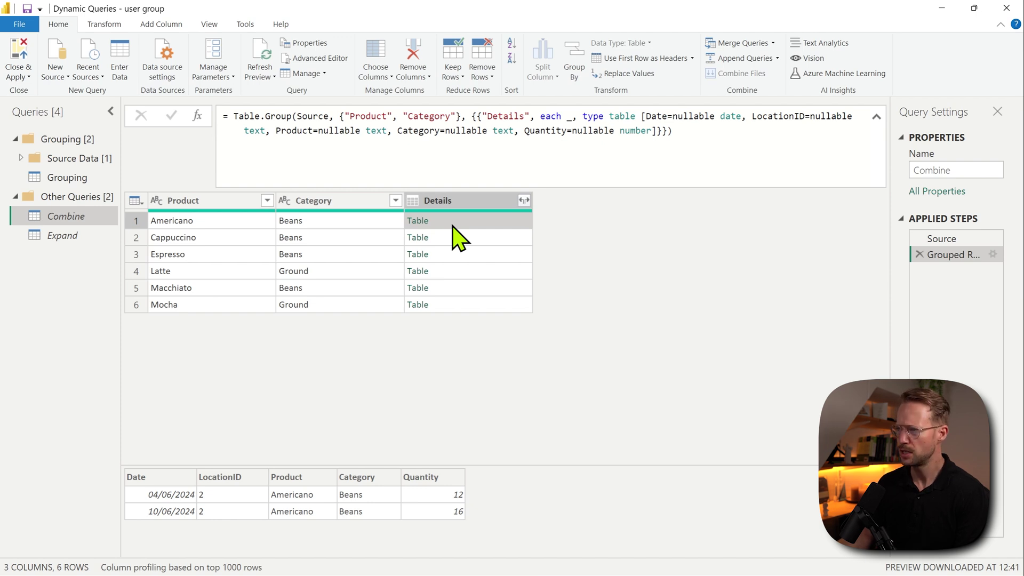
Step: Break the Combine Table.Group formula before the aggregation and delete its column type record, leaving type table []
{"action": "left_click", "coordinate": [473, 116]}
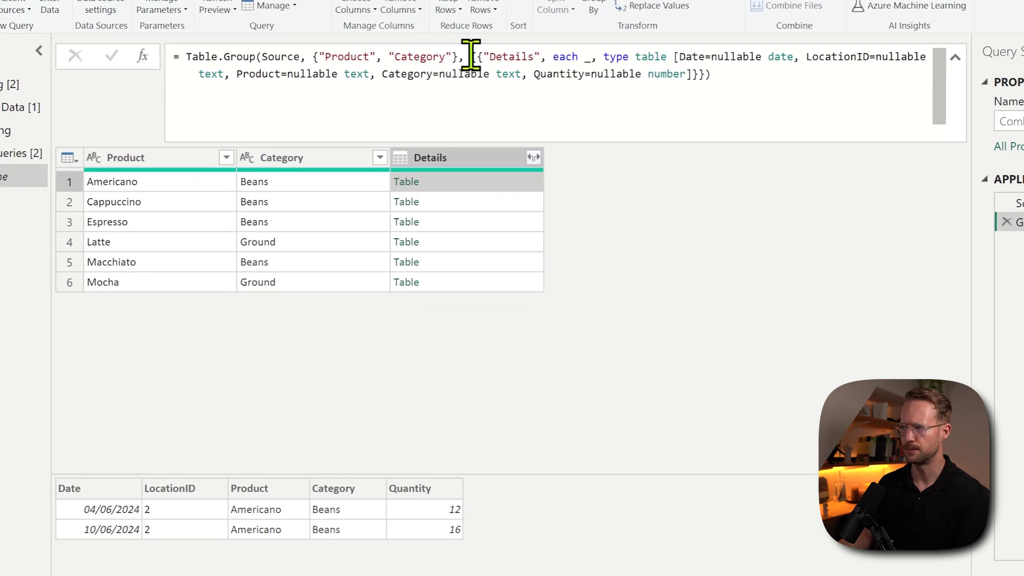
{"action": "key", "text": "shift+Return"}
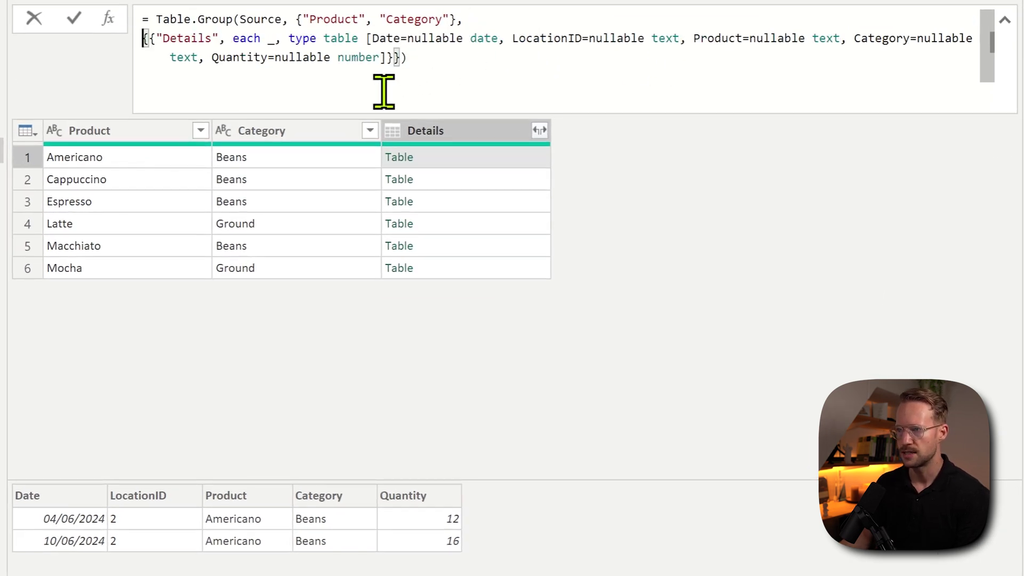
{"action": "left_click_drag", "start_coordinate": [386, 57], "coordinate": [367, 38]}
{"action": "key", "text": "BackSpace"}
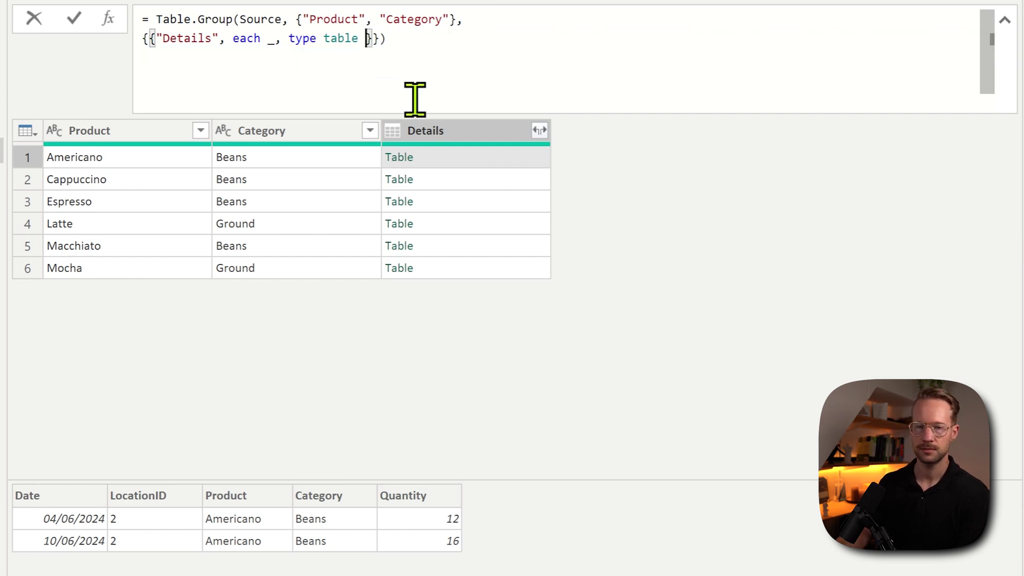
{"action": "left_click", "coordinate": [505, 176]}
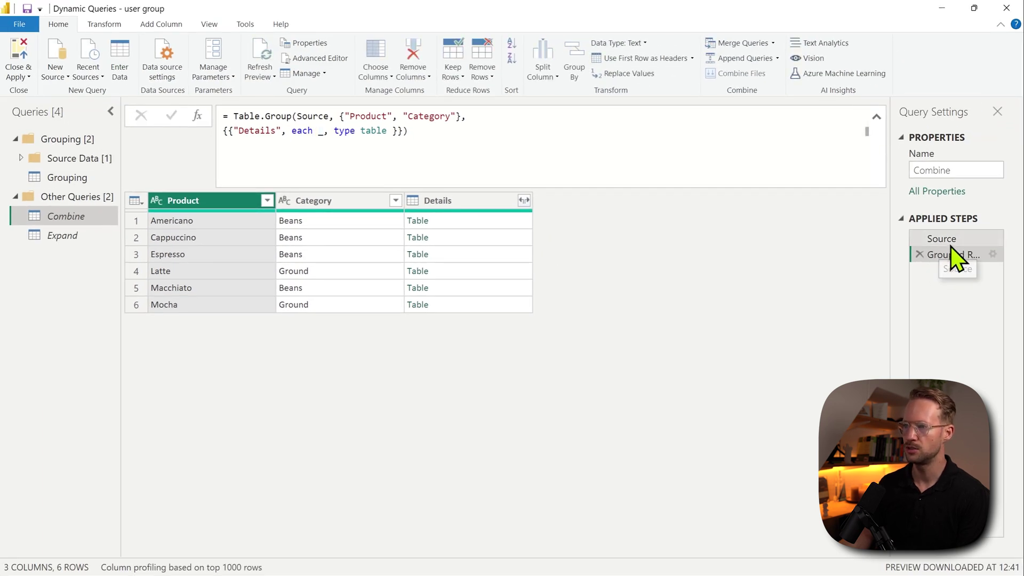
{"action": "left_click", "coordinate": [161, 25]}
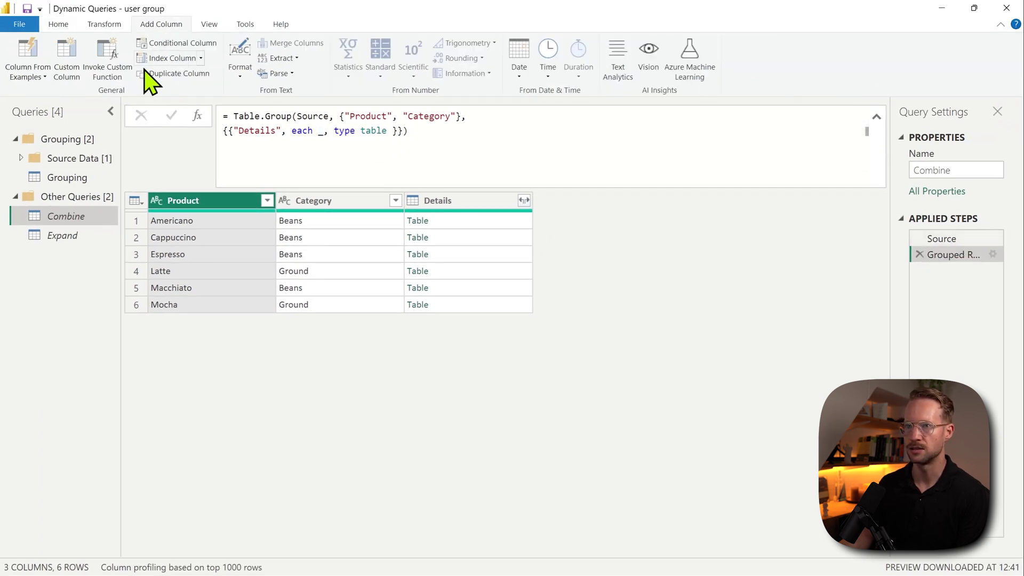
{"action": "left_click", "coordinate": [201, 58]}
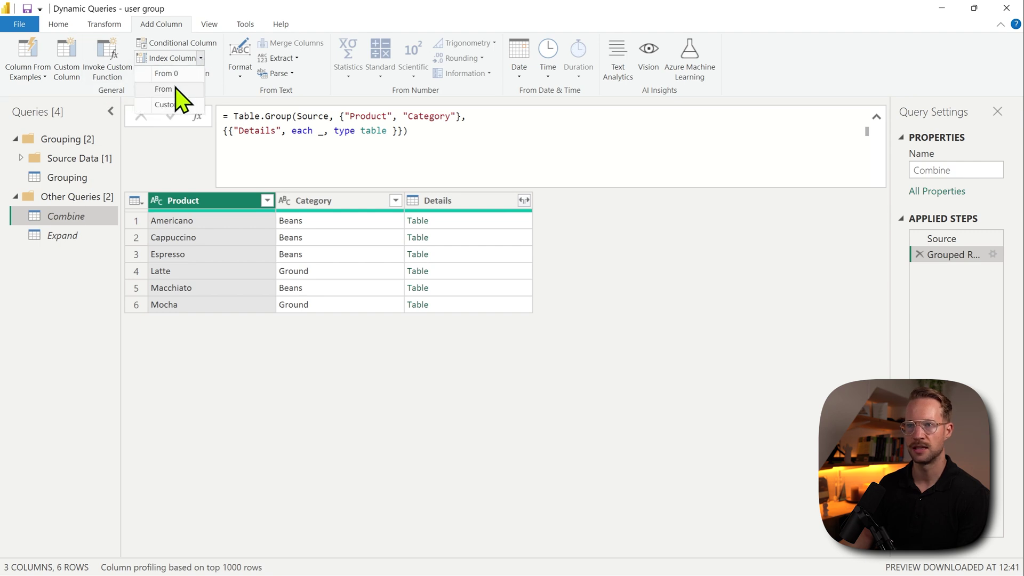
{"action": "left_click", "coordinate": [177, 90]}
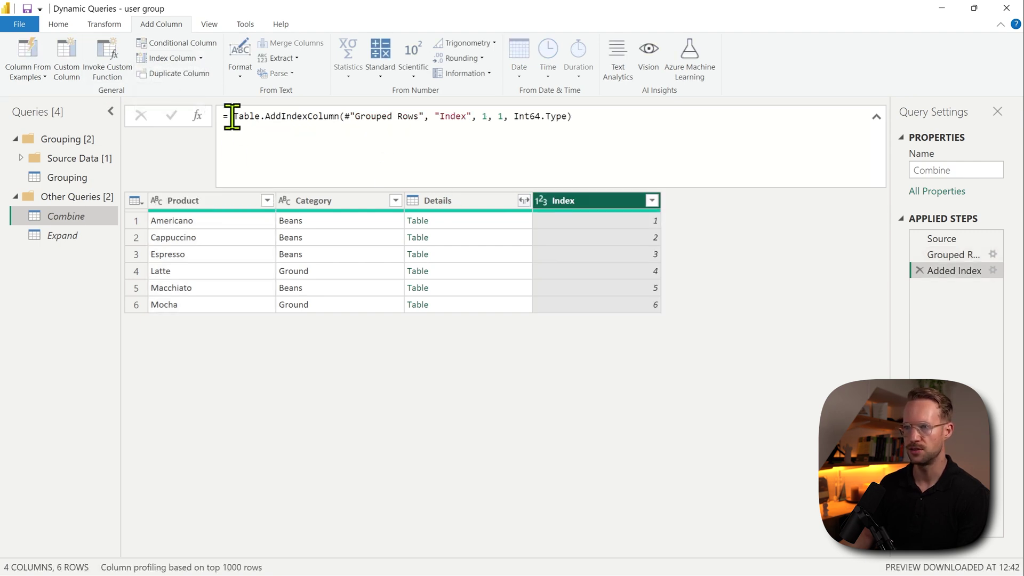
{"action": "left_click_drag", "start_coordinate": [233, 116], "coordinate": [265, 116]}
{"action": "left_click_drag", "start_coordinate": [331, 120], "coordinate": [660, 108]}
{"action": "key", "text": "ctrl+c"}
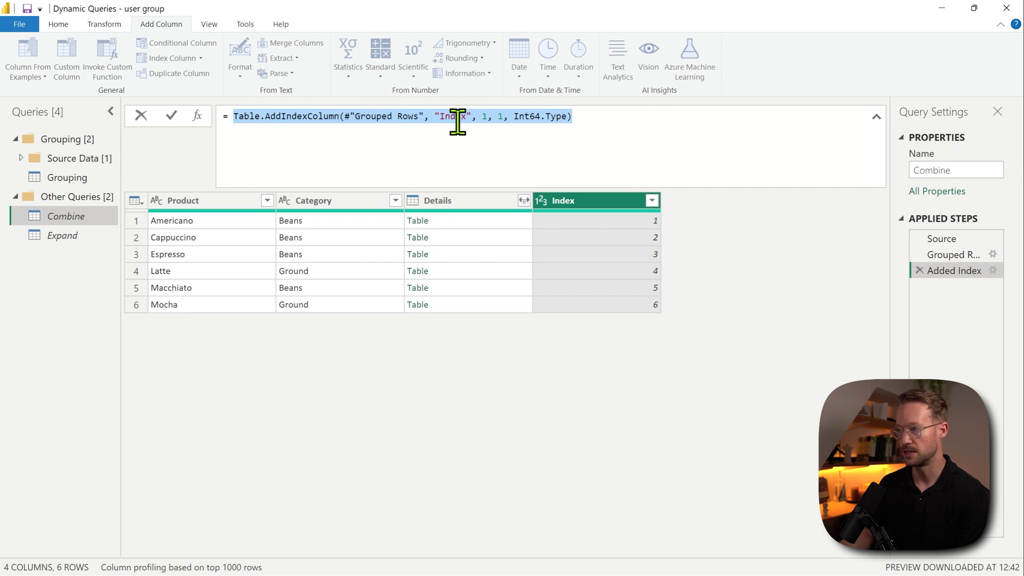
{"action": "left_click", "coordinate": [920, 271]}
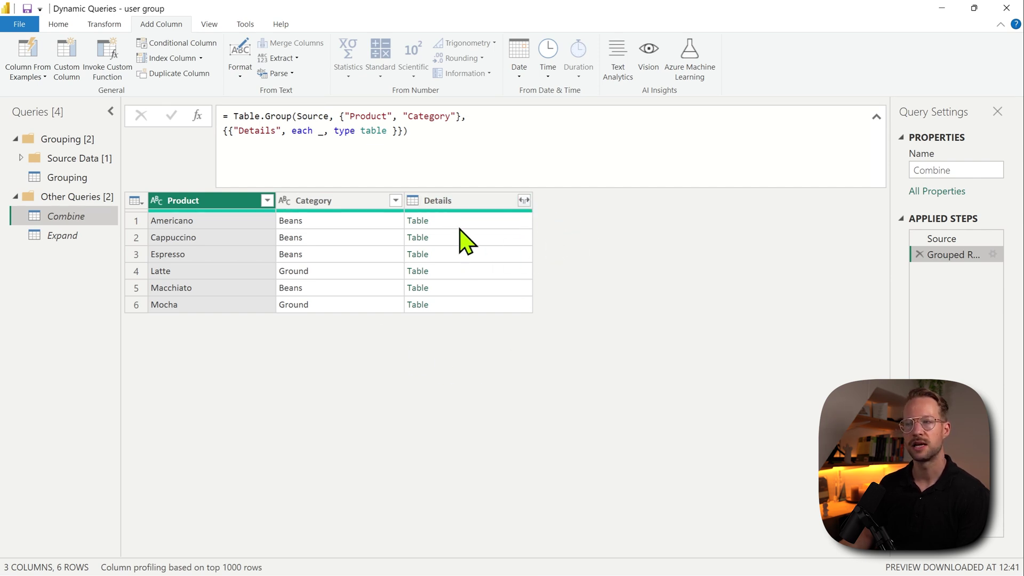
{"action": "left_click", "coordinate": [448, 223]}
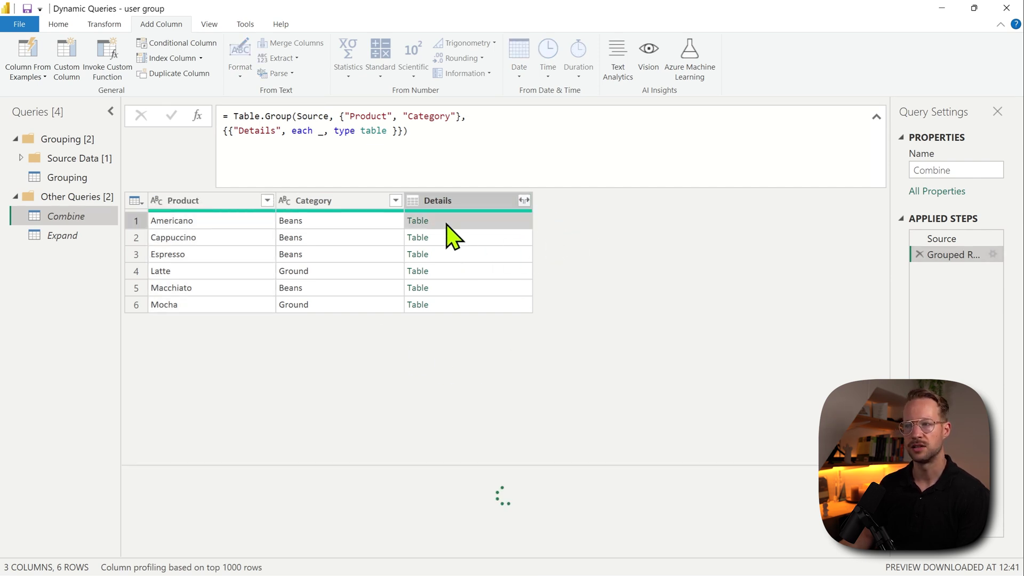
Step: Paste the Table.AddIndexColumn expression into the grouping formula, using _ in place of #"Grouped Rows"
{"action": "left_click", "coordinate": [321, 131]}
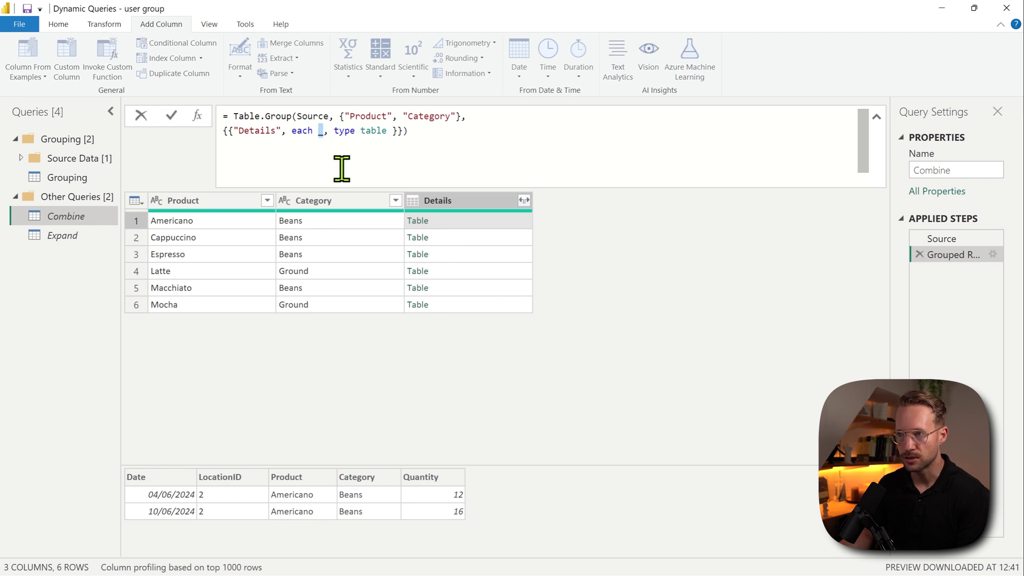
{"action": "key", "text": "ctrl+v"}
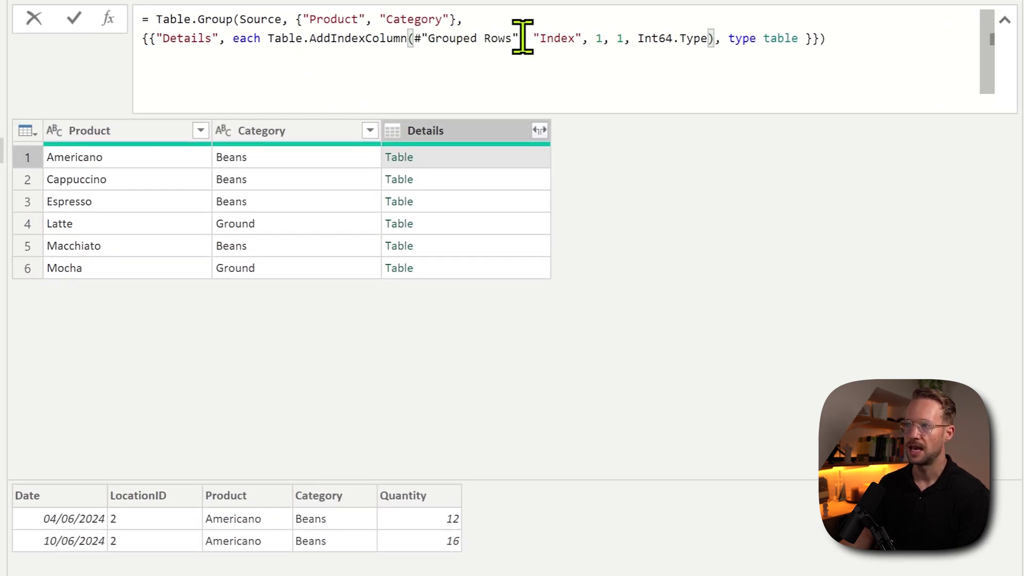
{"action": "left_click_drag", "start_coordinate": [520, 39], "coordinate": [416, 38]}
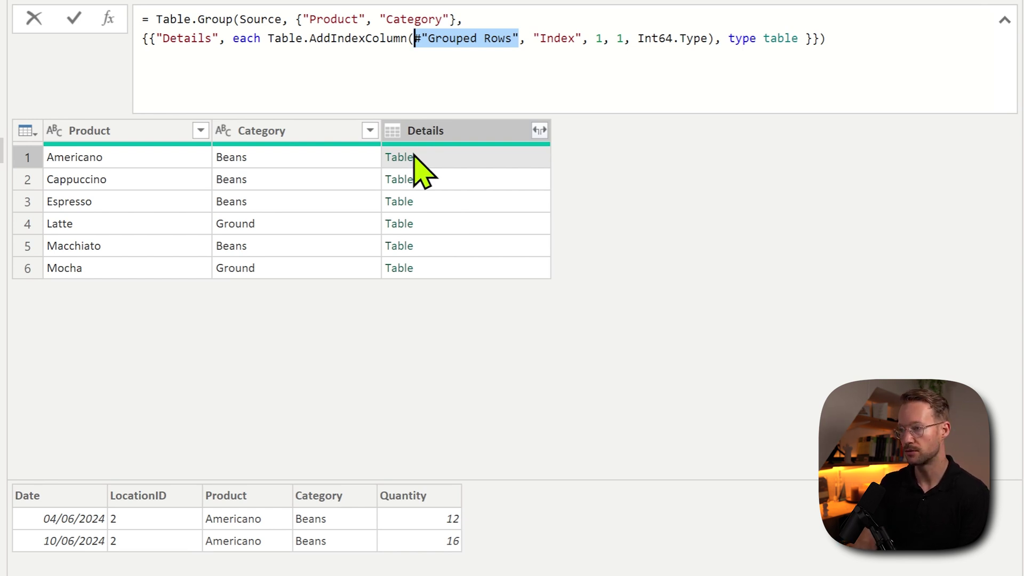
{"action": "type", "text": "_"}
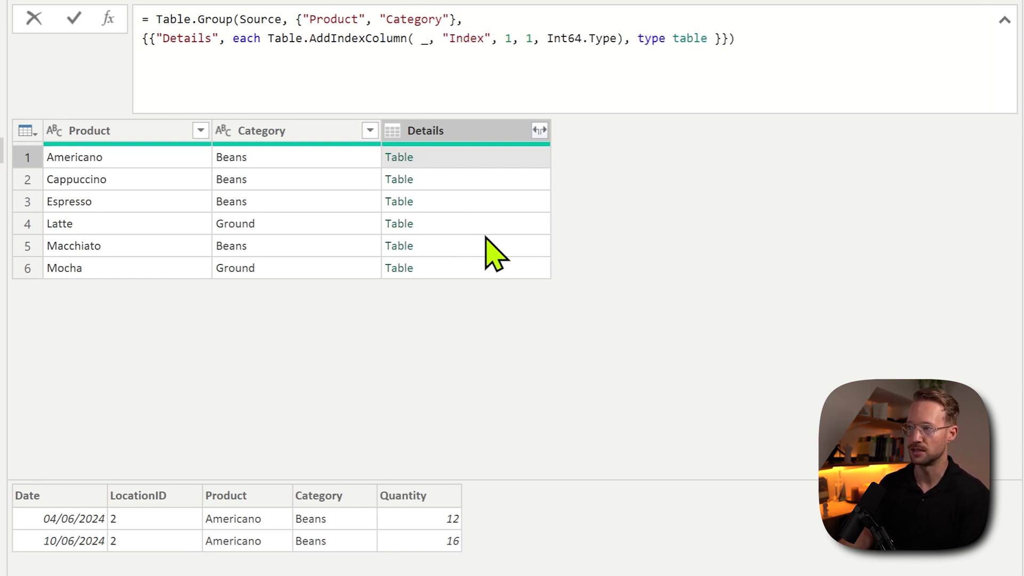
{"action": "key", "text": "Return"}
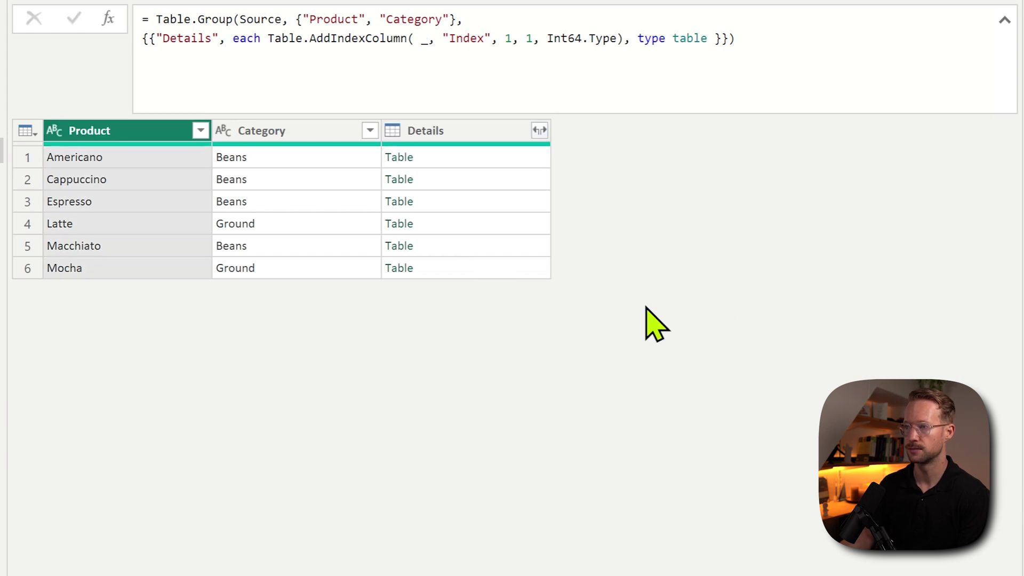
Step: Preview Americano's nested Details table with its new Index column, enlarging the preview pane
{"action": "left_click", "coordinate": [442, 157]}
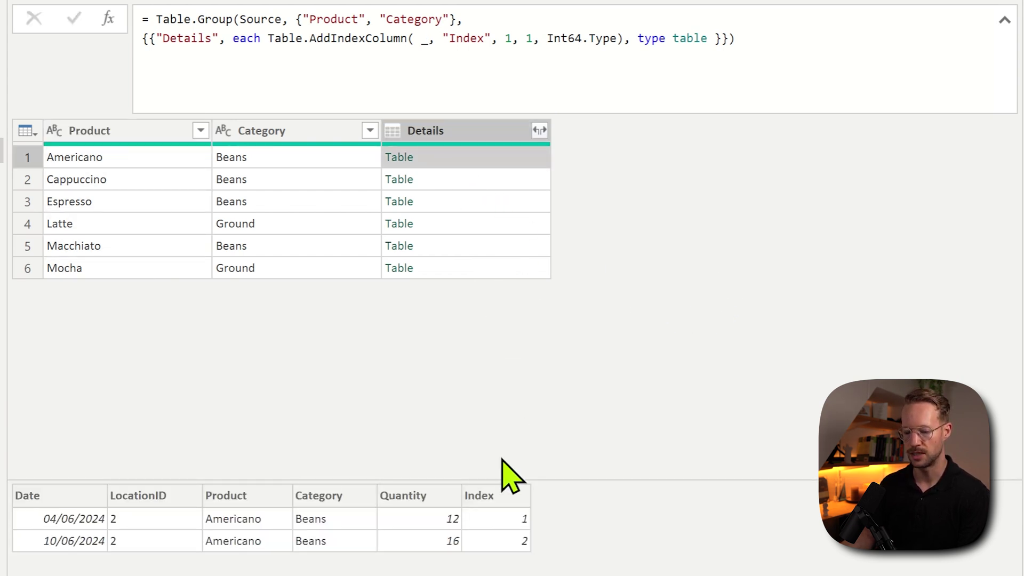
{"action": "left_click_drag", "start_coordinate": [458, 482], "coordinate": [544, 565]}
{"action": "key", "text": "Escape"}
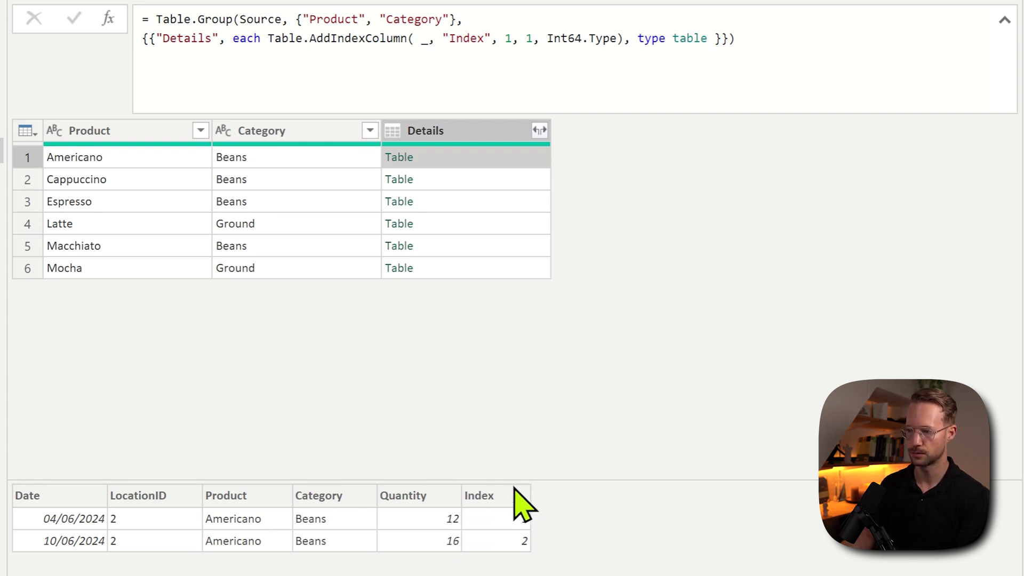
{"action": "mouse_move", "coordinate": [510, 479]}
{"action": "left_mouse_down"}
{"action": "mouse_move", "coordinate": [514, 366]}
{"action": "mouse_move", "coordinate": [504, 353]}
{"action": "left_mouse_up"}
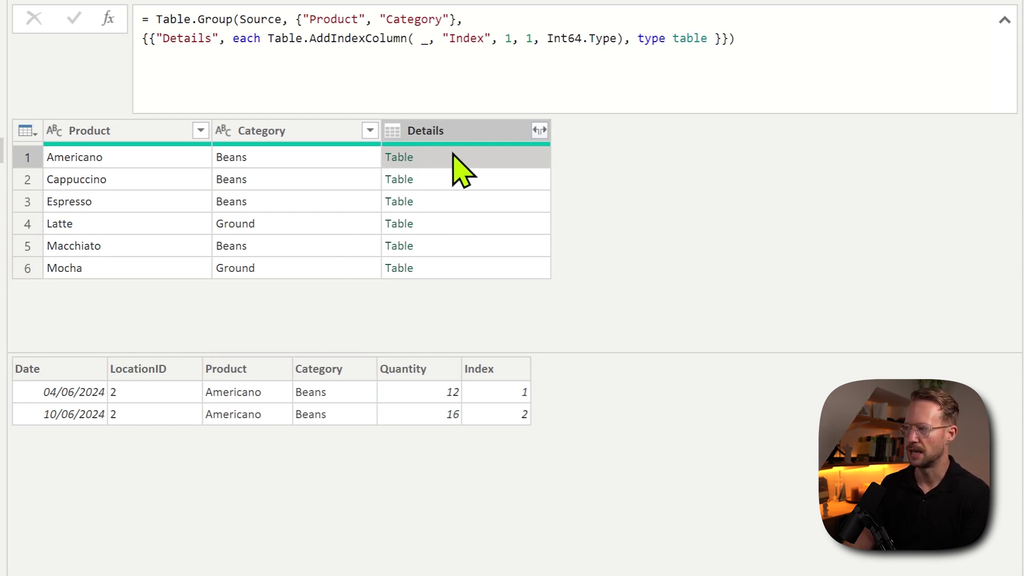
{"action": "left_click", "coordinate": [462, 134]}
Step: Drill down into the Details column and wrap the resulting list in Table.Combine( )
{"action": "right_click", "coordinate": [463, 134]}
{"action": "left_click", "coordinate": [445, 372]}
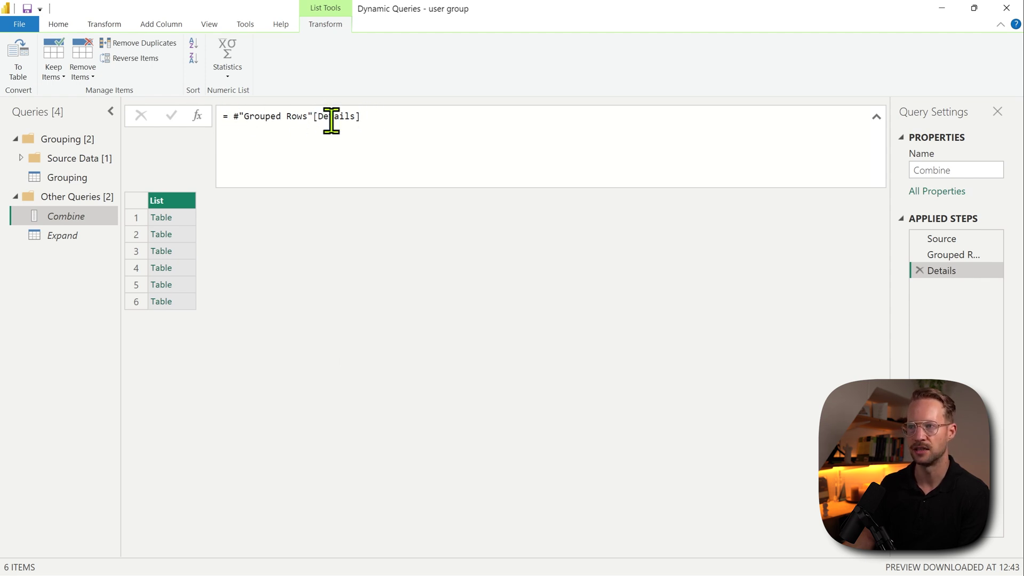
{"action": "left_click", "coordinate": [232, 115]}
{"action": "type", "text": "Table.Combine("}
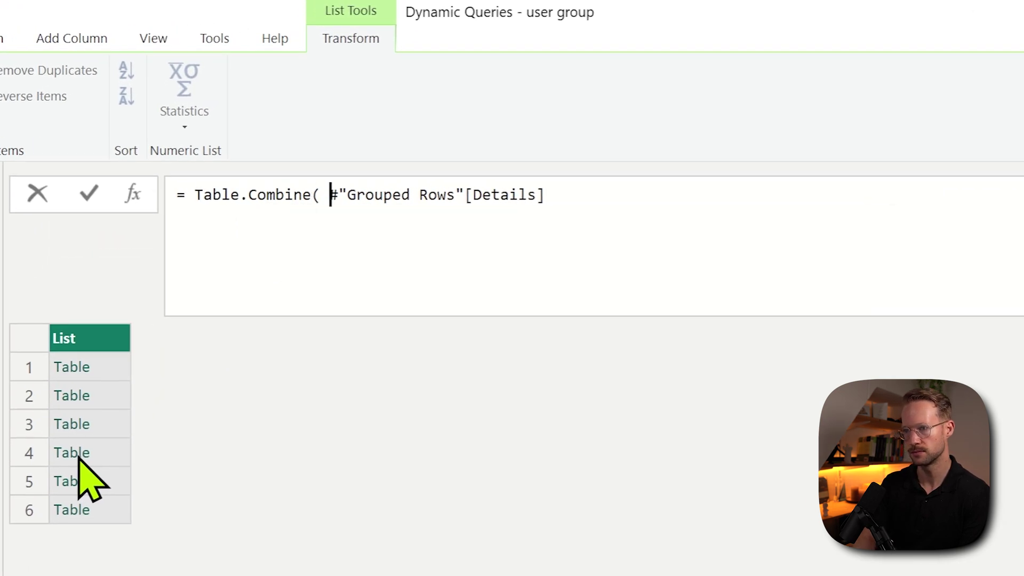
{"action": "key", "text": "End"}
{"action": "type", "text": ")"}
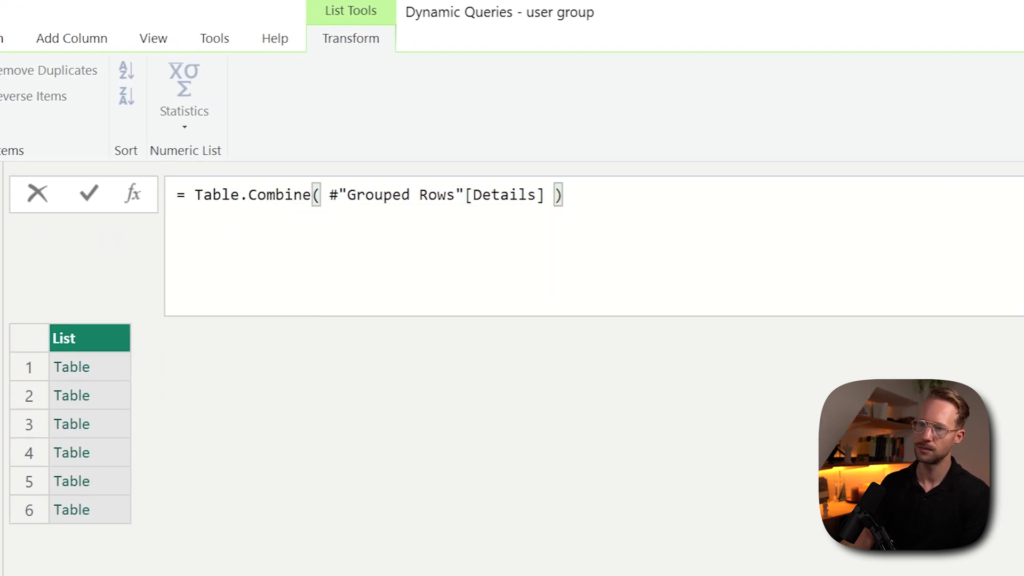
{"action": "key", "text": "Return"}
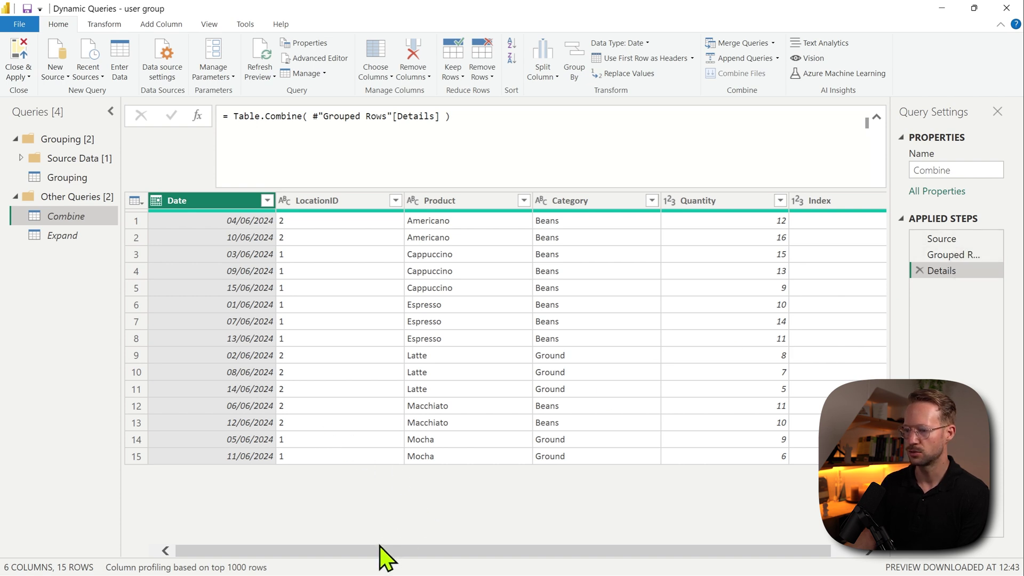
Step: Review the combined 15-row table with Index restarting per product, then return to the Source step
{"action": "scroll", "coordinate": [405, 551], "scroll_direction": "right", "scroll_amount": 2}
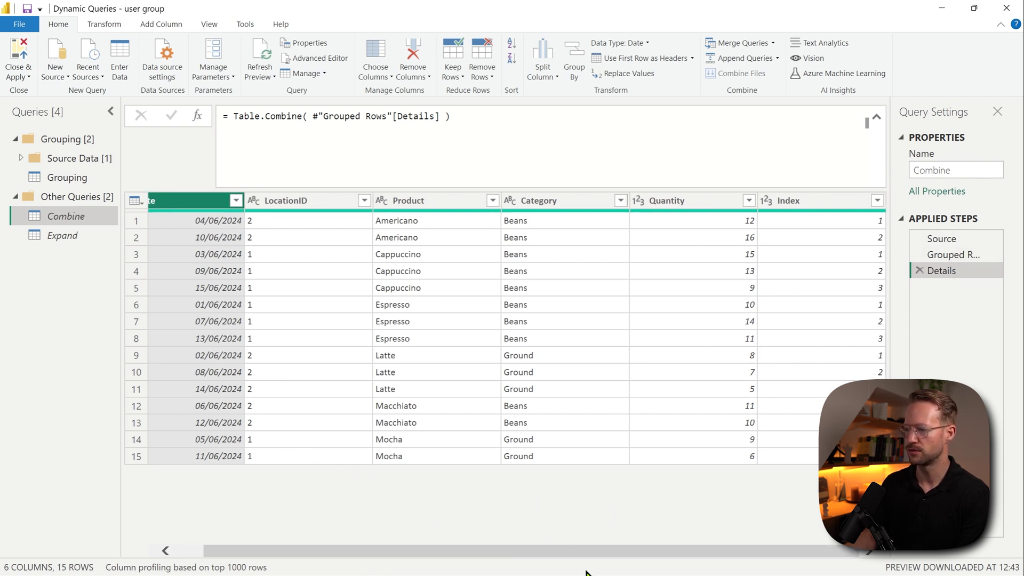
{"action": "scroll", "coordinate": [581, 562], "scroll_direction": "left", "scroll_amount": 2}
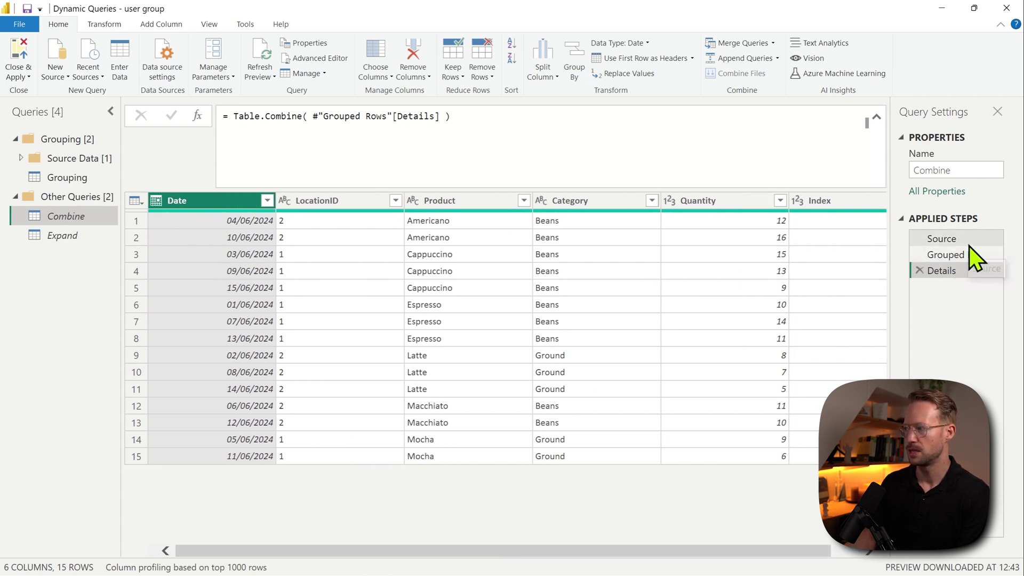
{"action": "left_click", "coordinate": [955, 242]}
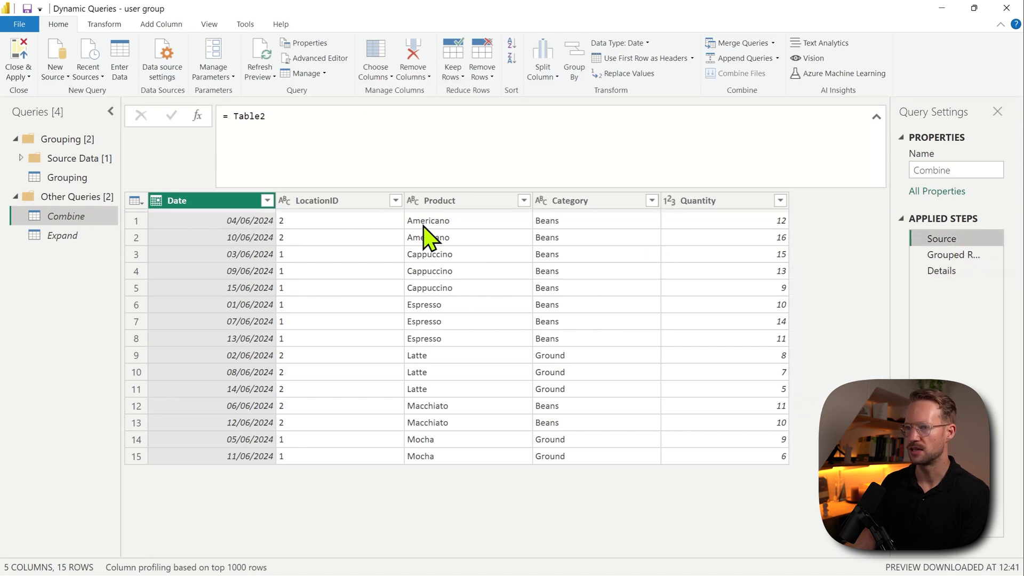
Step: Remove the Date column as an inserted step at Source and check that later steps no longer include it
{"action": "right_click", "coordinate": [216, 203]}
{"action": "left_click", "coordinate": [230, 214]}
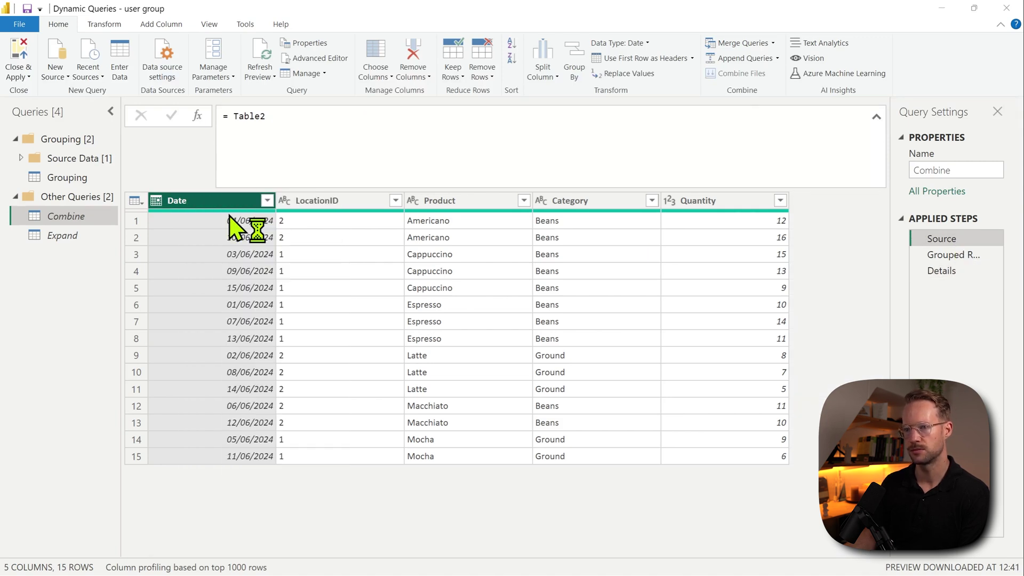
{"action": "left_click", "coordinate": [645, 325]}
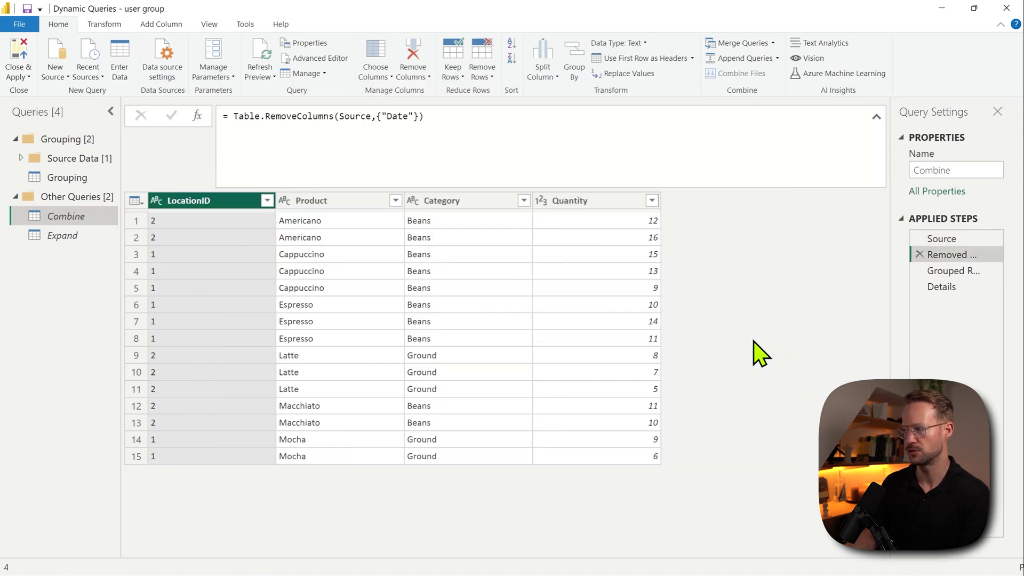
{"action": "left_click", "coordinate": [954, 272]}
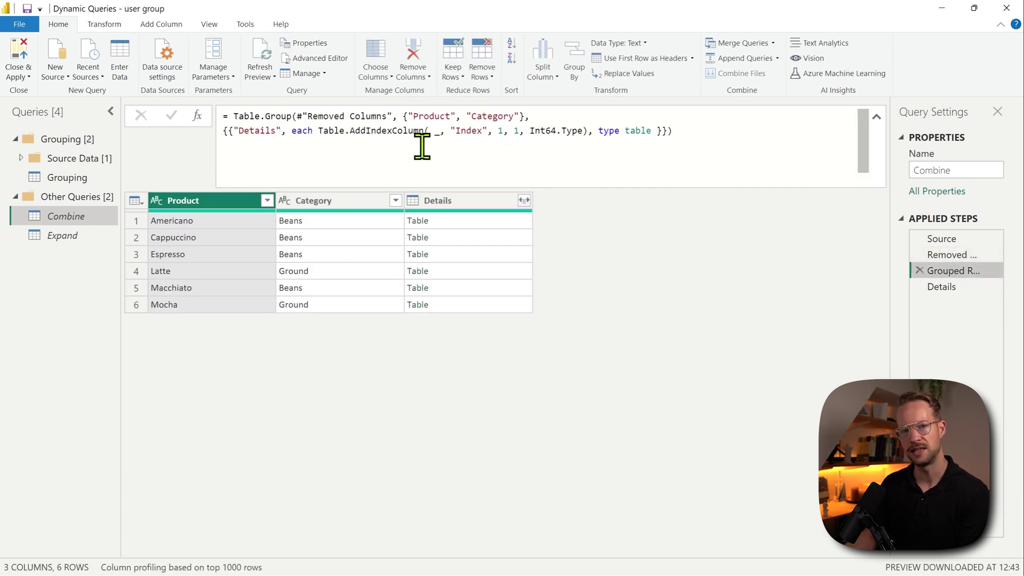
{"action": "left_click", "coordinate": [942, 288]}
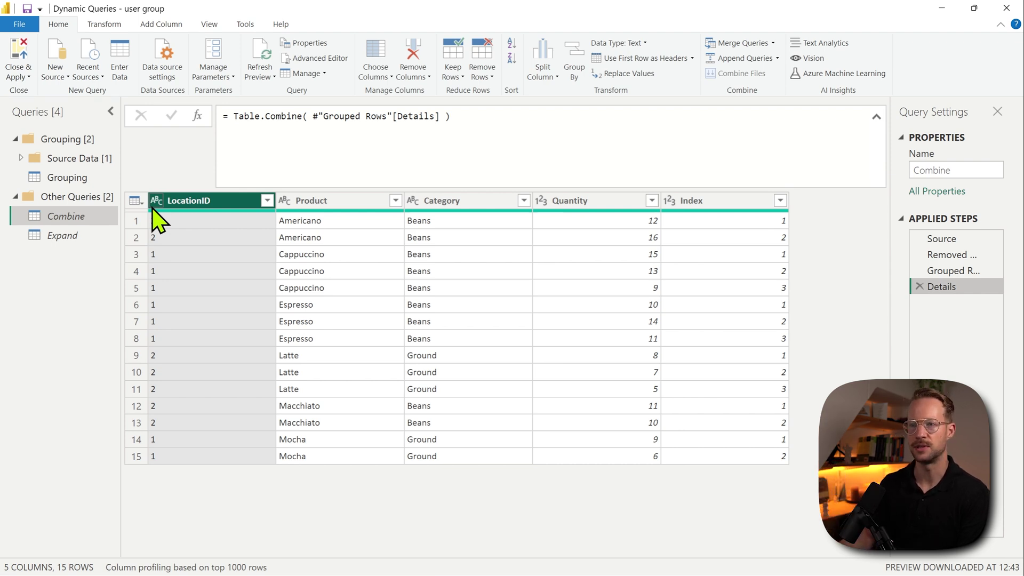
{"action": "left_click", "coordinate": [941, 239]}
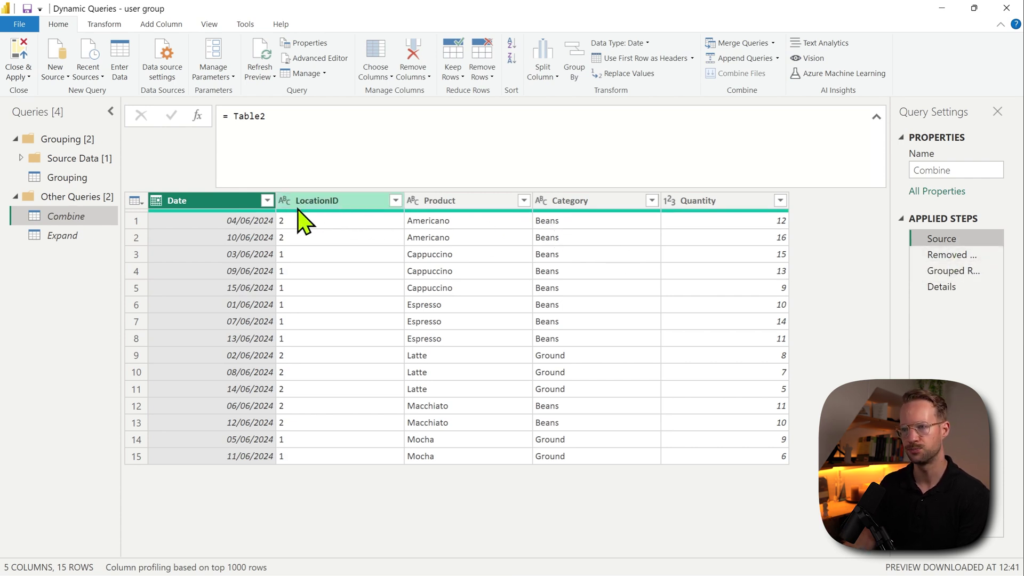
Step: Insert a step at Source changing LocationID to Whole Number, and check its type in the combined result
{"action": "left_click", "coordinate": [284, 200]}
{"action": "left_click", "coordinate": [298, 229]}
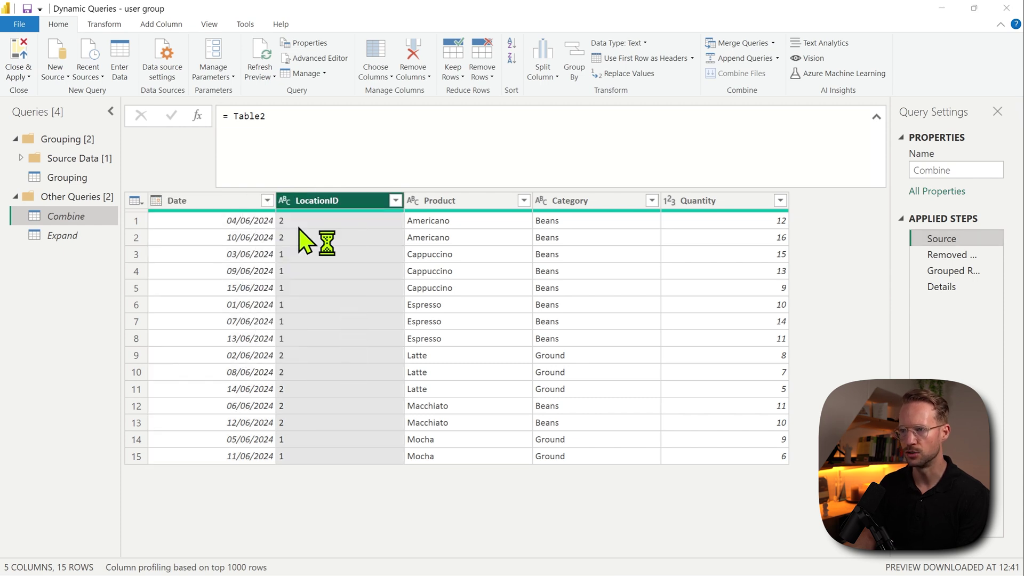
{"action": "key", "text": "Return"}
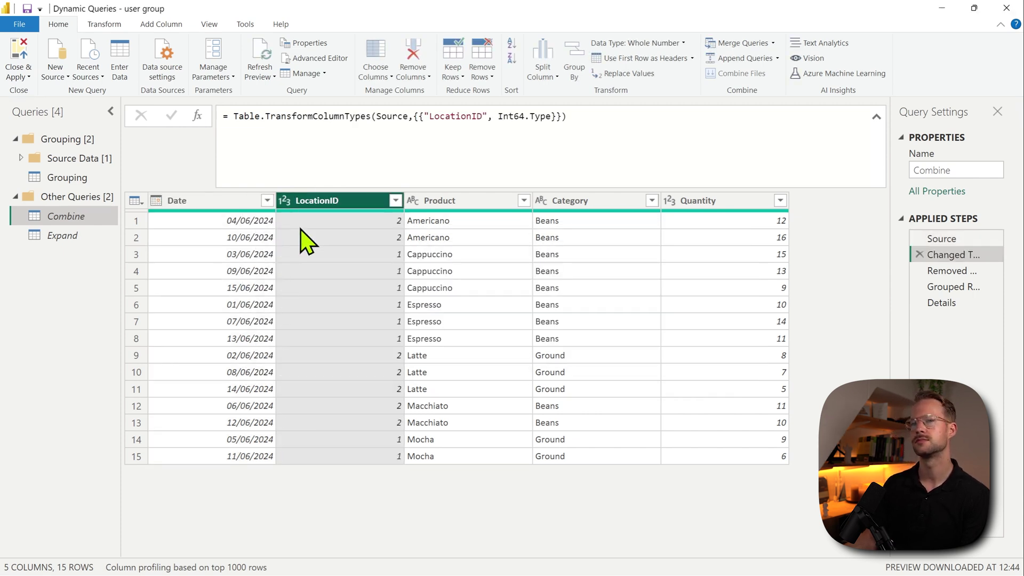
{"action": "left_click", "coordinate": [960, 305]}
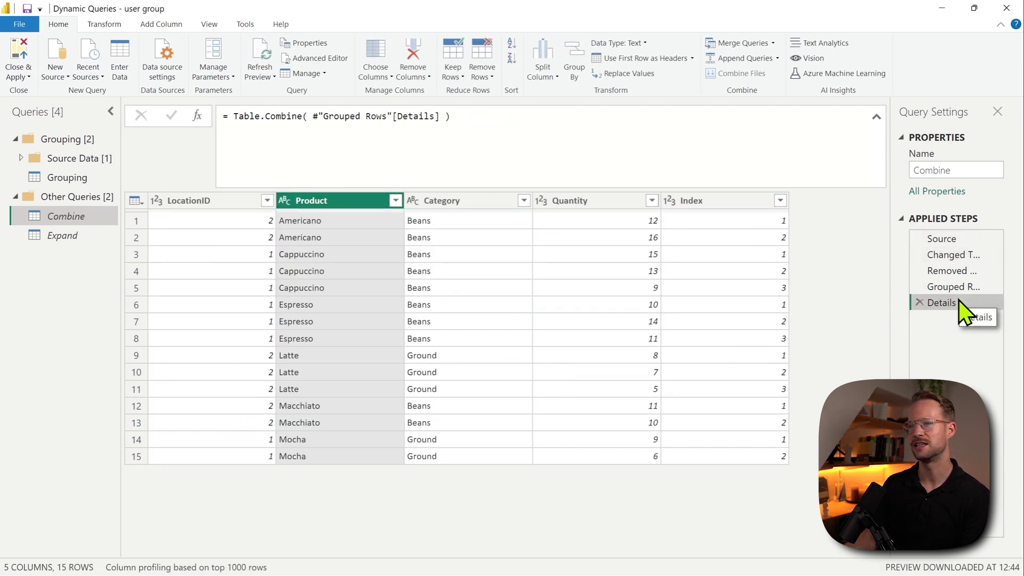
{"action": "left_click", "coordinate": [181, 207]}
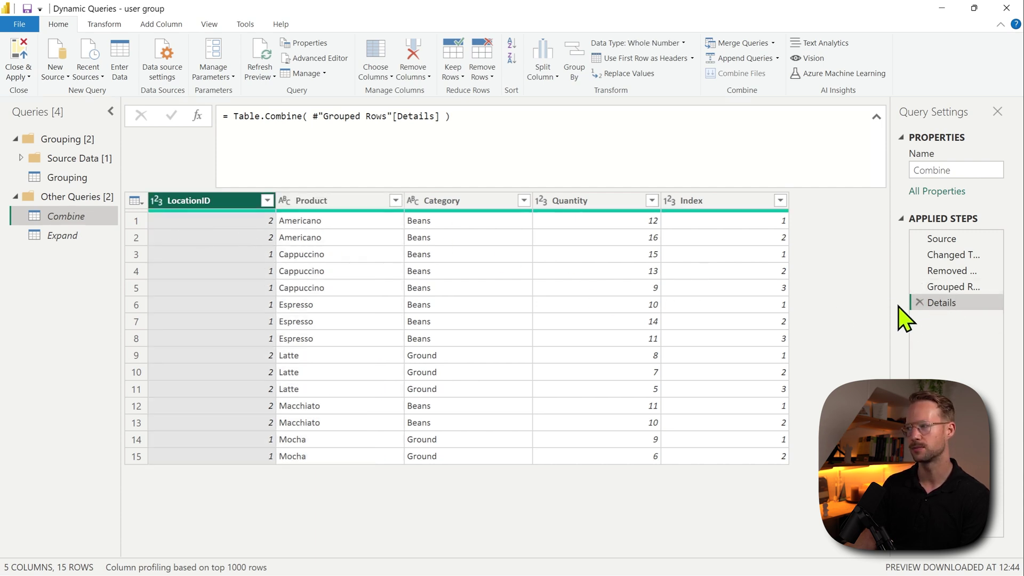
Step: Review the Grouped Rows and combined Details steps, then switch to the Expand query
{"action": "left_click_drag", "start_coordinate": [890, 309], "coordinate": [868, 309]}
{"action": "left_click", "coordinate": [943, 290]}
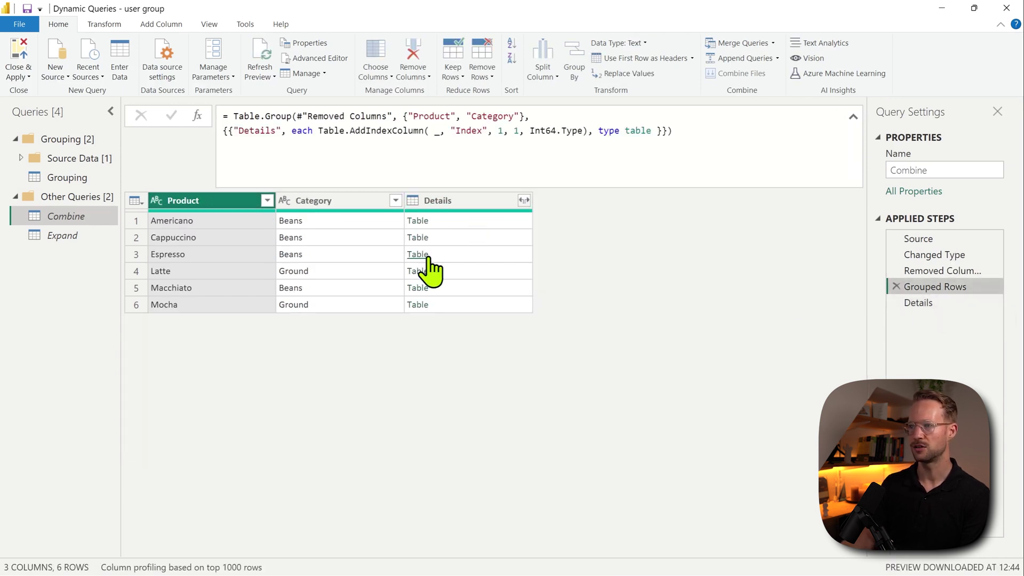
{"action": "key", "text": "ctrl+plus"}
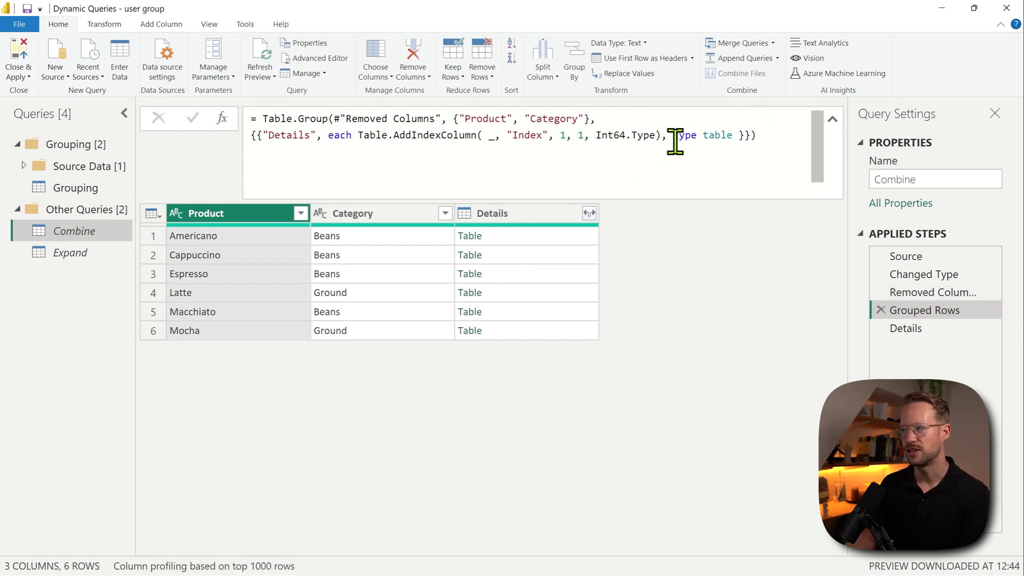
{"action": "left_click", "coordinate": [923, 342]}
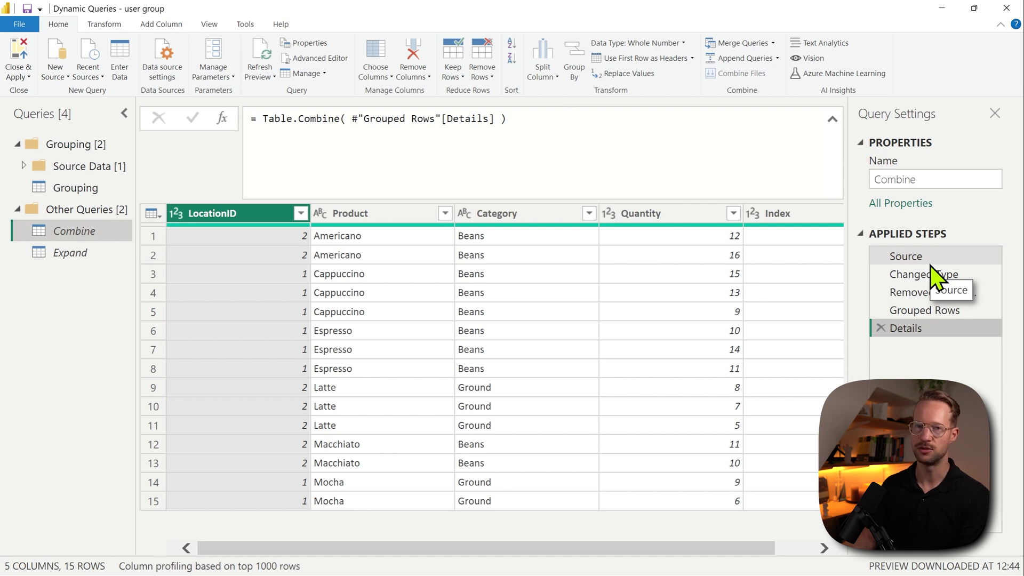
{"action": "left_click", "coordinate": [925, 311]}
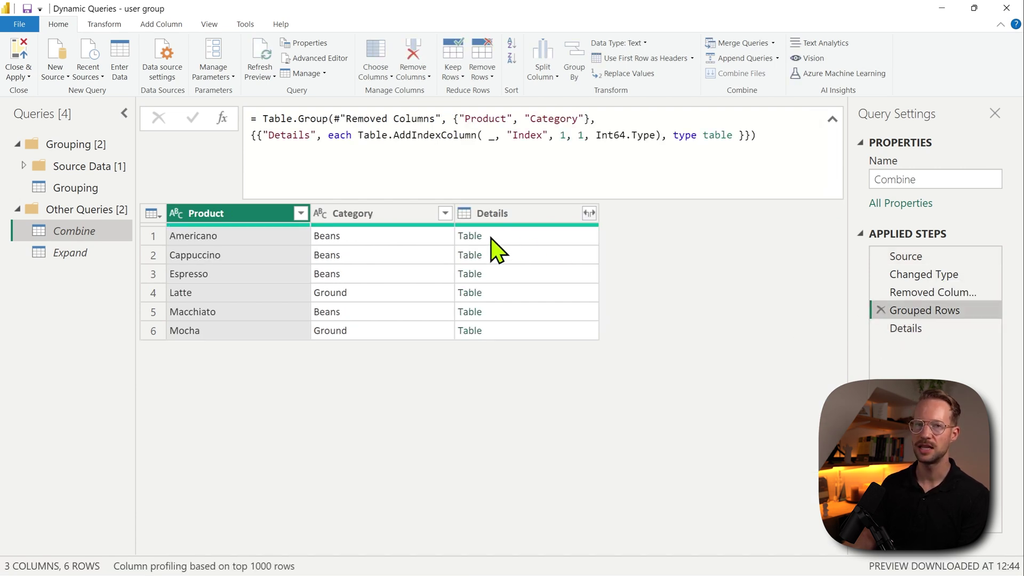
{"action": "left_click", "coordinate": [80, 253]}
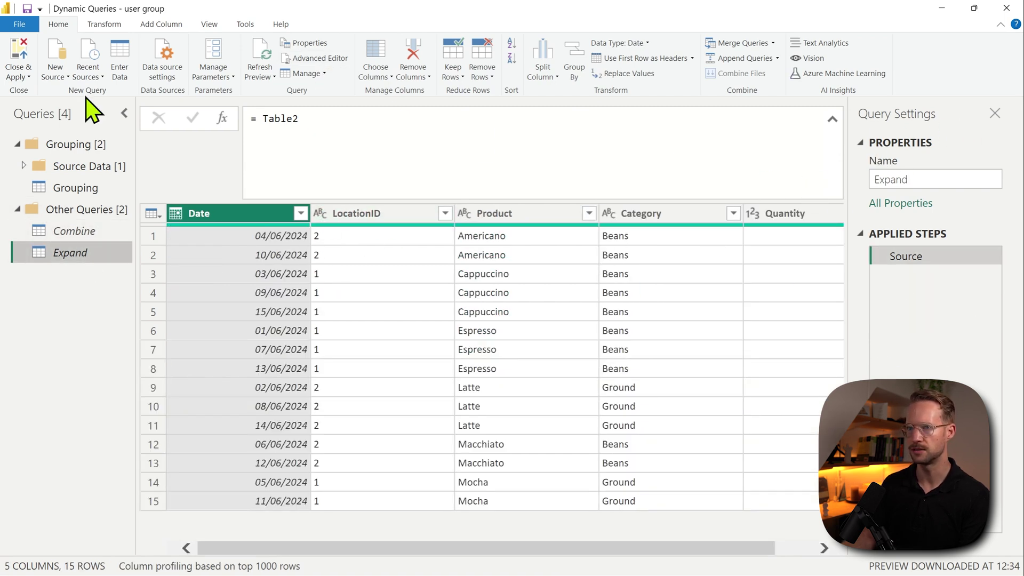
Step: Group the Expand query by Category, with a Count column and an All Rows aggregation named Details
{"action": "left_click", "coordinate": [125, 113]}
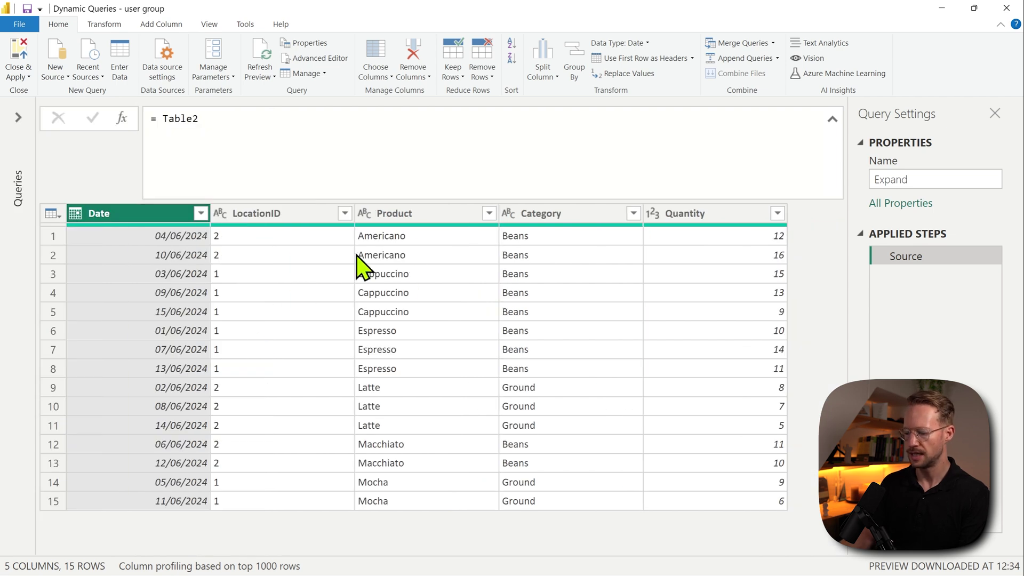
{"action": "key", "text": "ctrl+minus"}
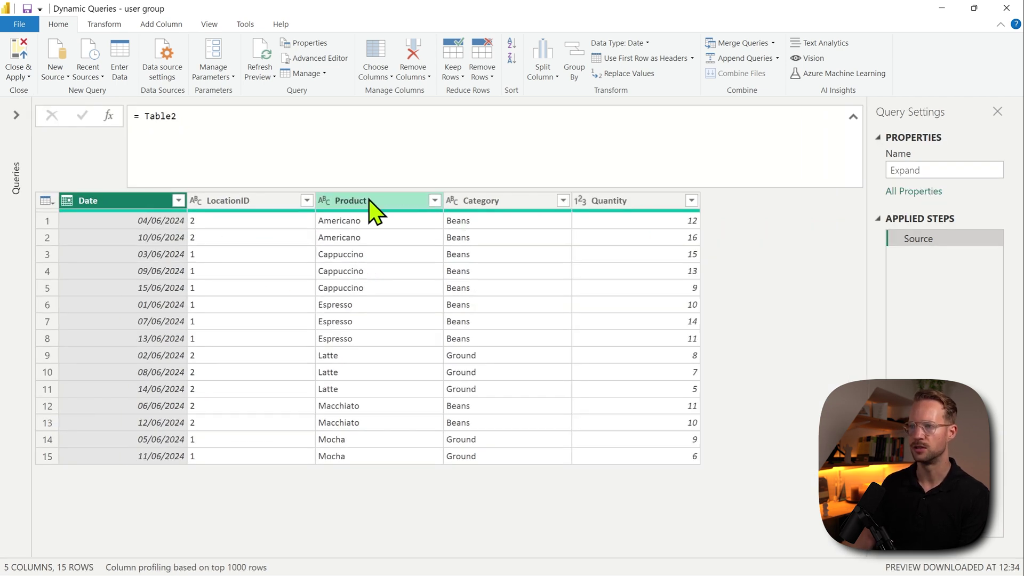
{"action": "left_click", "coordinate": [480, 203]}
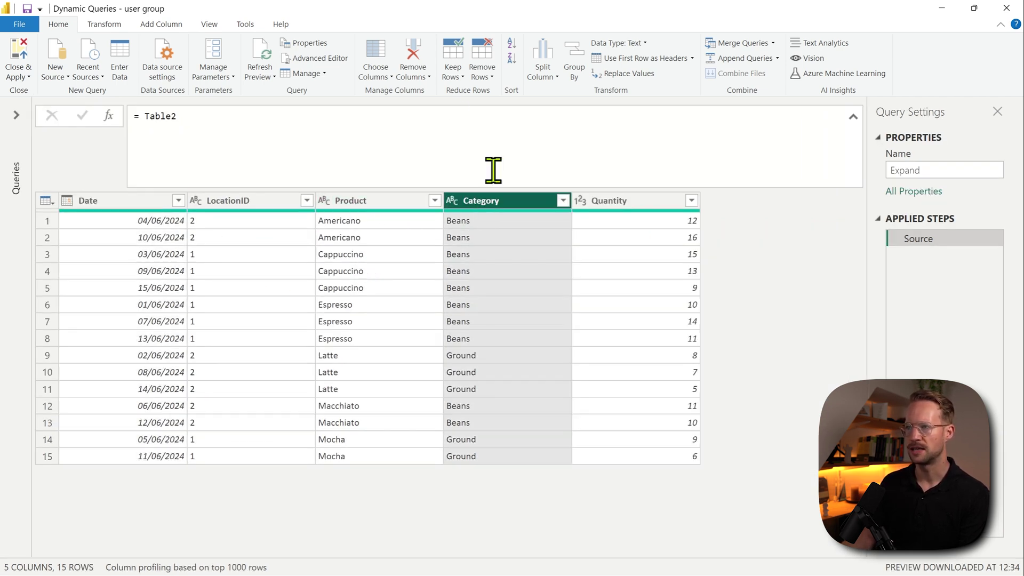
{"action": "left_click", "coordinate": [575, 67]}
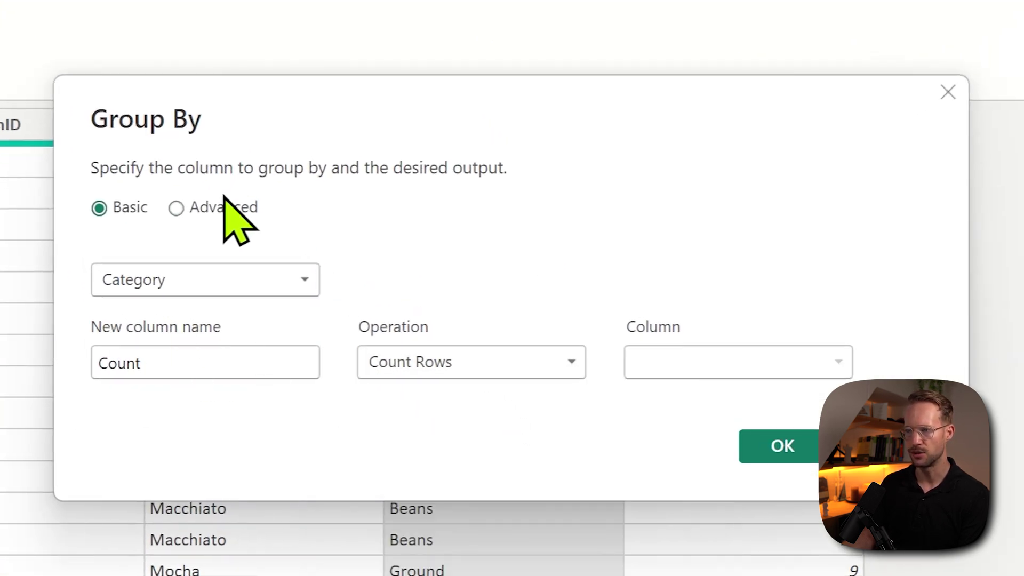
{"action": "left_click", "coordinate": [201, 213]}
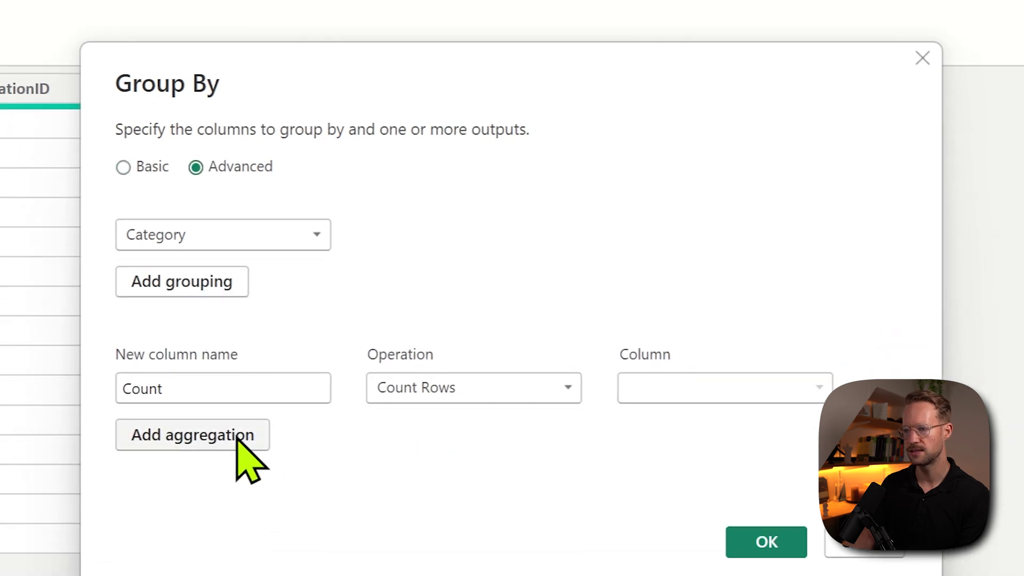
{"action": "left_click", "coordinate": [237, 436]}
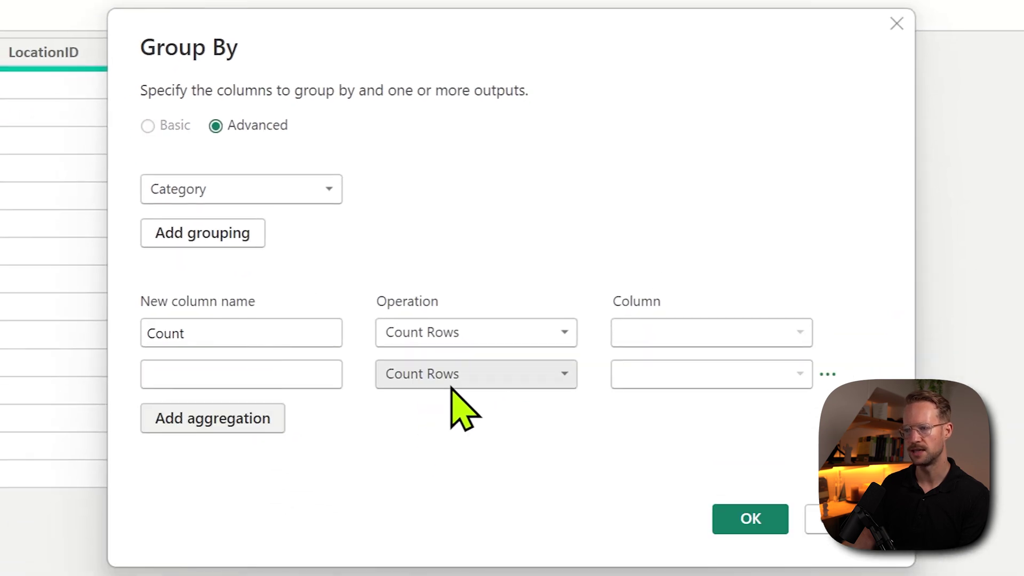
{"action": "left_click", "coordinate": [467, 389]}
{"action": "left_click", "coordinate": [425, 565]}
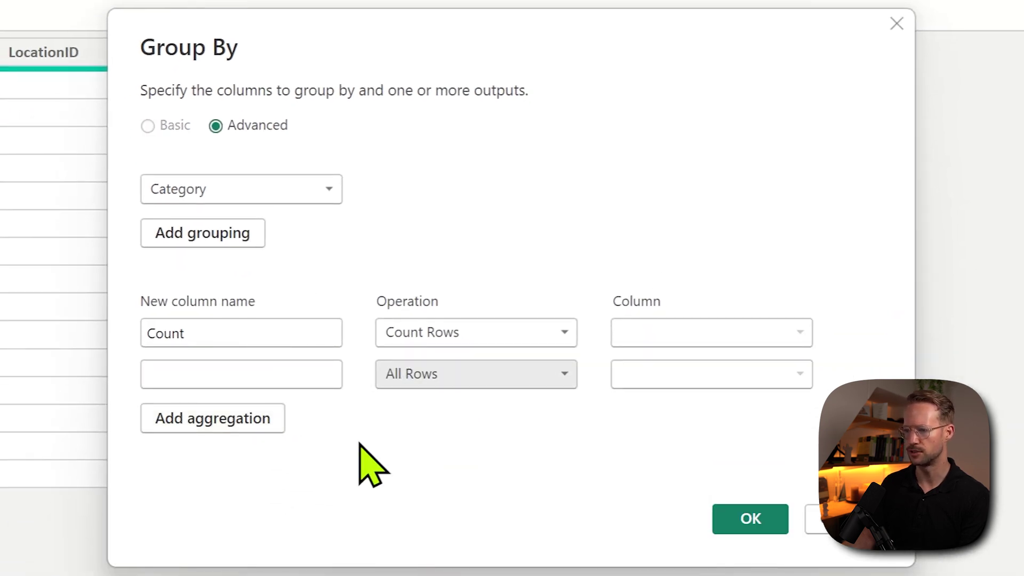
{"action": "left_click", "coordinate": [270, 372]}
{"action": "type", "text": "Details"}
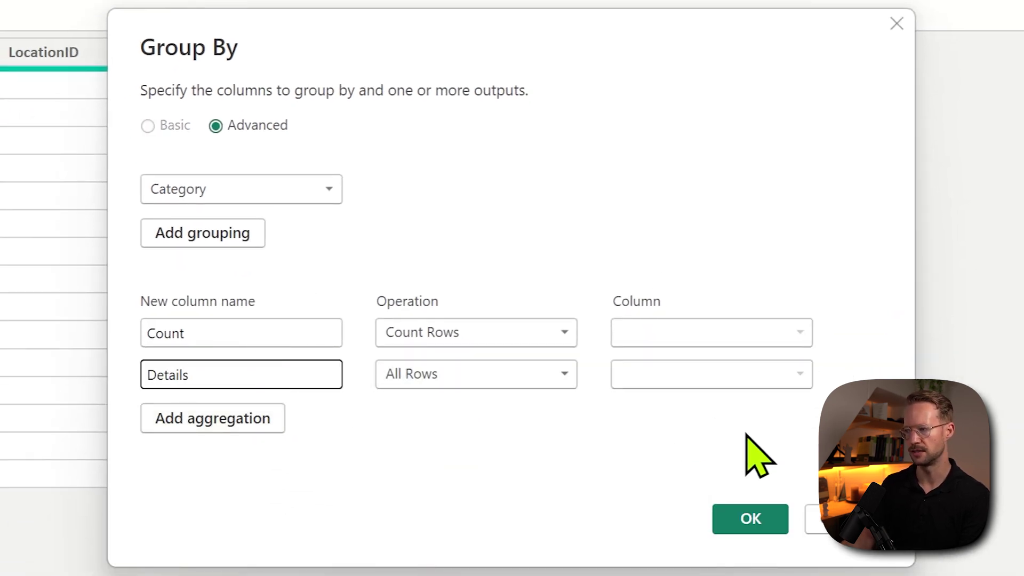
{"action": "left_click", "coordinate": [743, 520]}
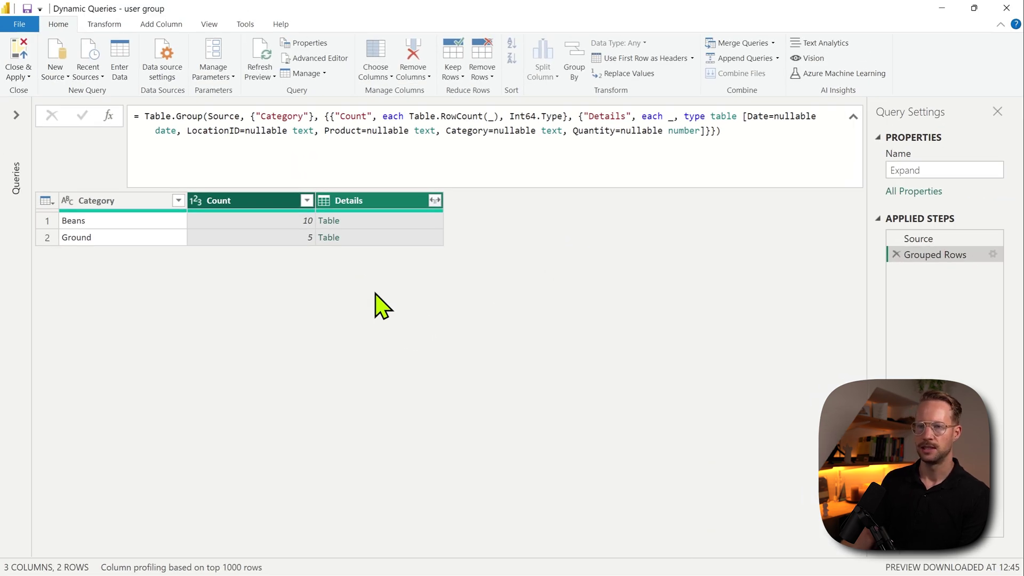
Step: Preview the Beans group's nested 10-row Details table in an enlarged pane, then select the Details column
{"action": "left_click", "coordinate": [378, 223]}
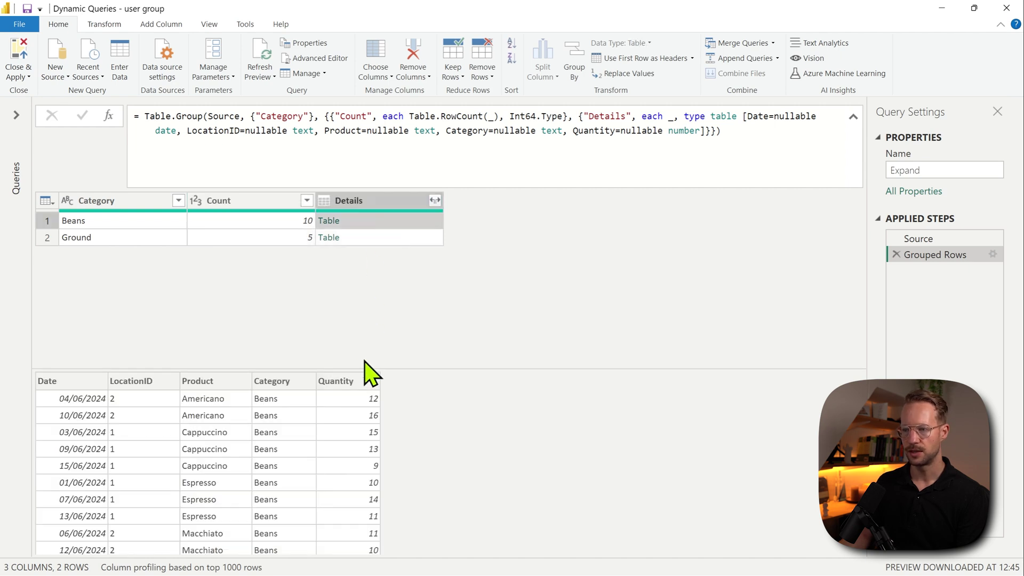
{"action": "left_click_drag", "start_coordinate": [359, 366], "coordinate": [382, 279]}
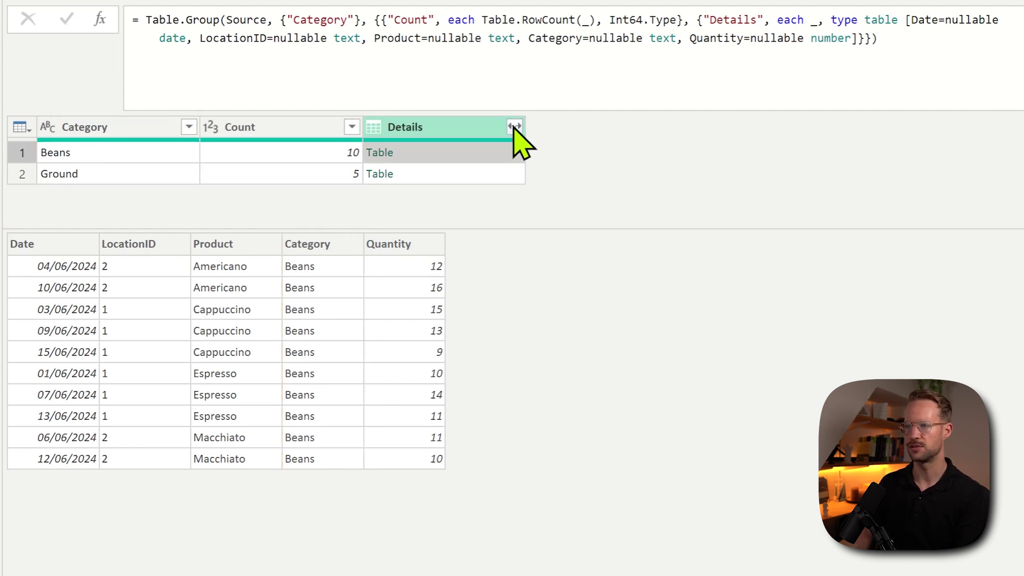
{"action": "left_click", "coordinate": [451, 127]}
{"action": "right_click", "coordinate": [450, 127]}
{"action": "left_click", "coordinate": [460, 378]}
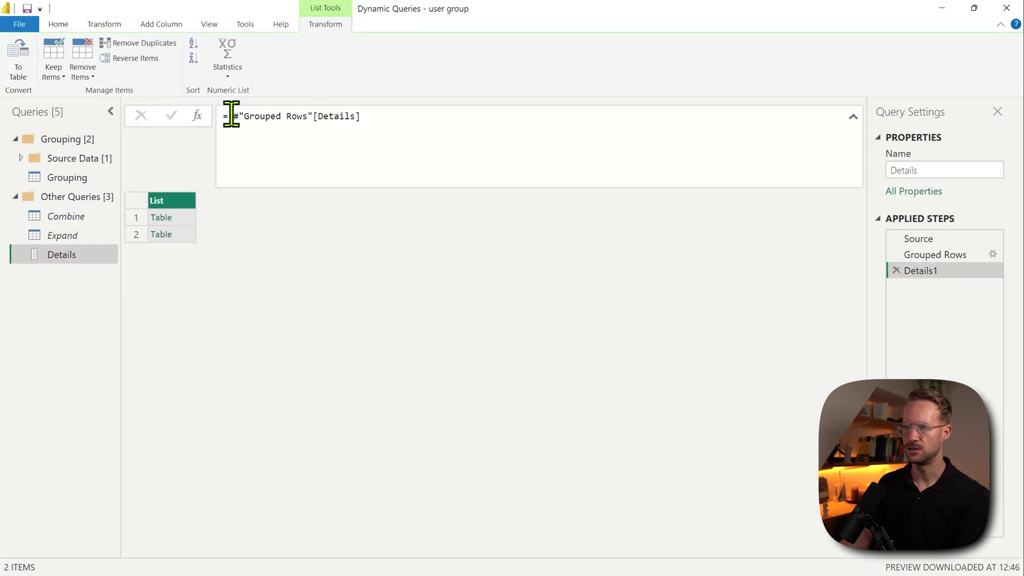
{"action": "left_click", "coordinate": [231, 116]}
{"action": "type", "text": "Table.Combine("}
{"action": "key", "text": "End"}
{"action": "type", "text": ")"}
{"action": "key", "text": "Return"}
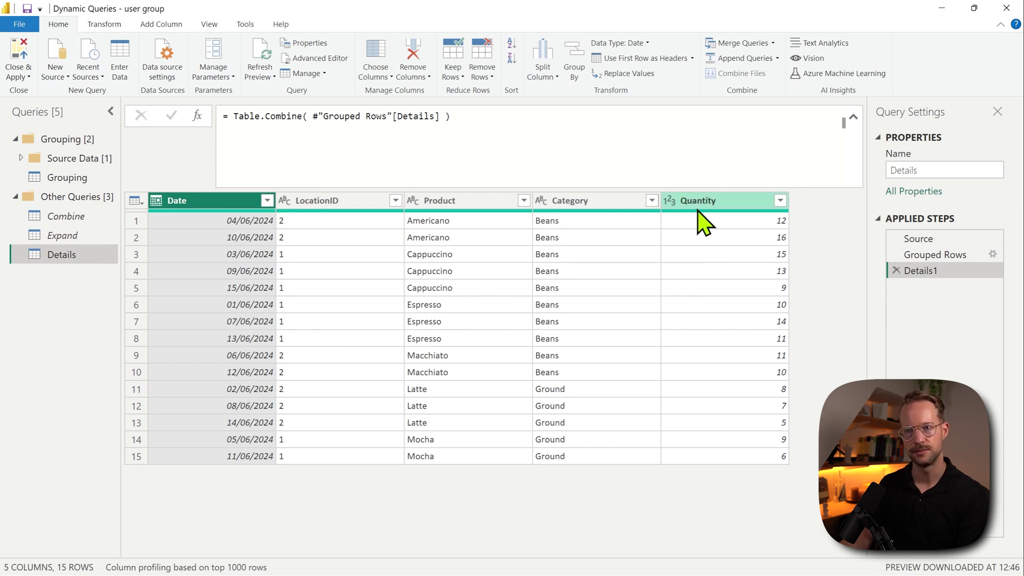
{"action": "right_click", "coordinate": [107, 255]}
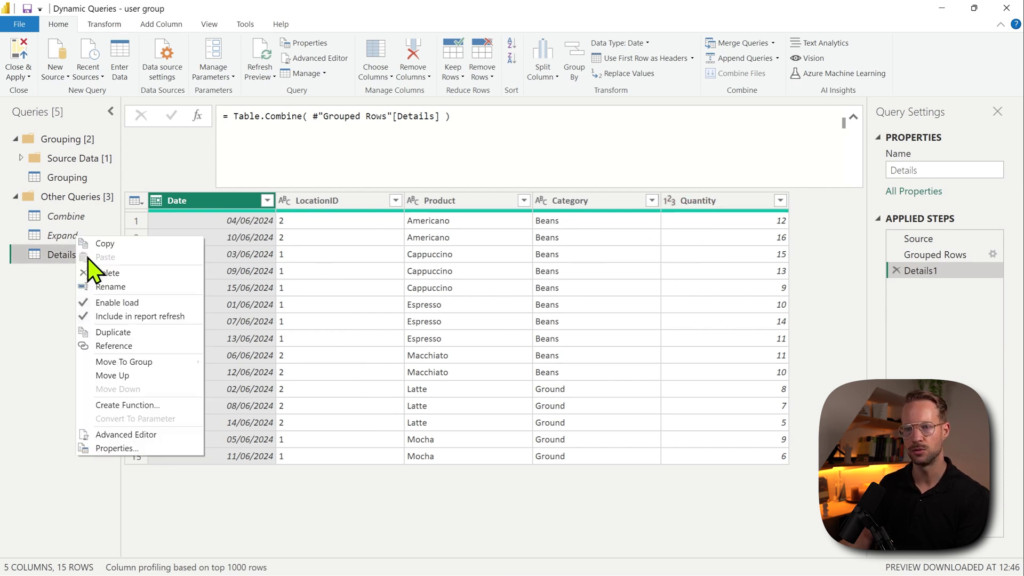
{"action": "left_click", "coordinate": [105, 274]}
{"action": "key", "text": "Return"}
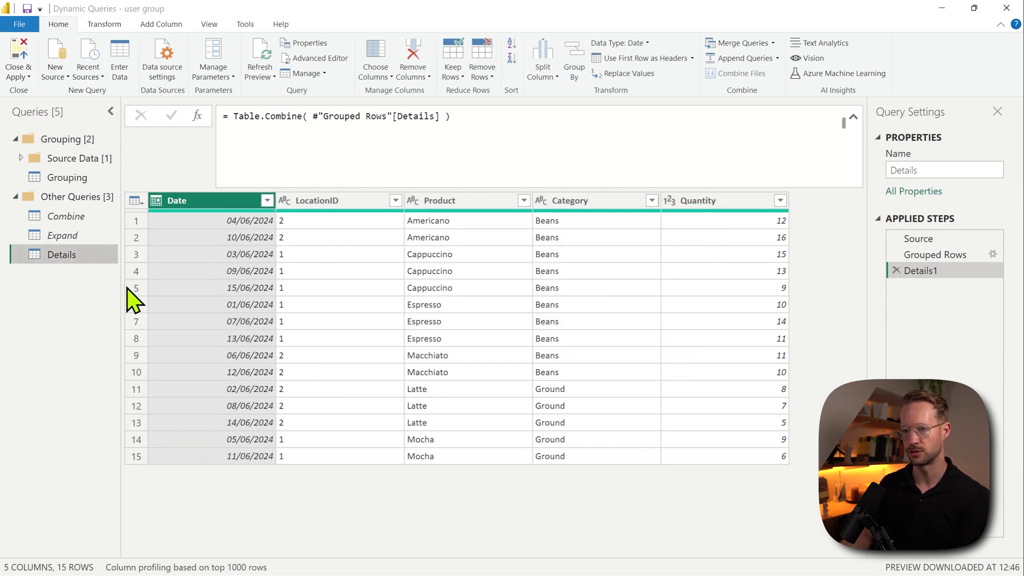
{"action": "left_click", "coordinate": [75, 235]}
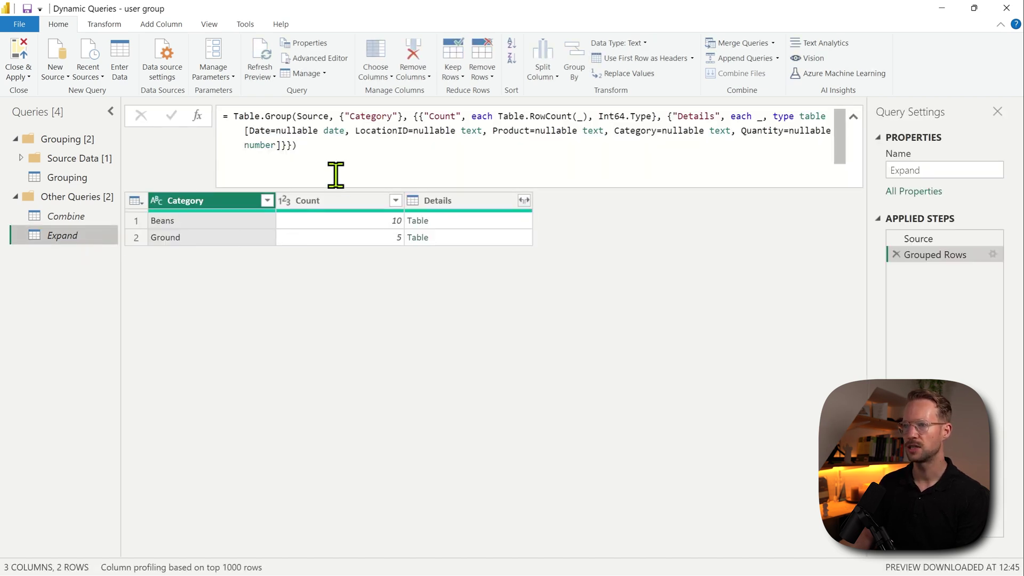
Step: Put each aggregation on its own line and delete the column type record after type table
{"action": "left_click", "coordinate": [412, 118]}
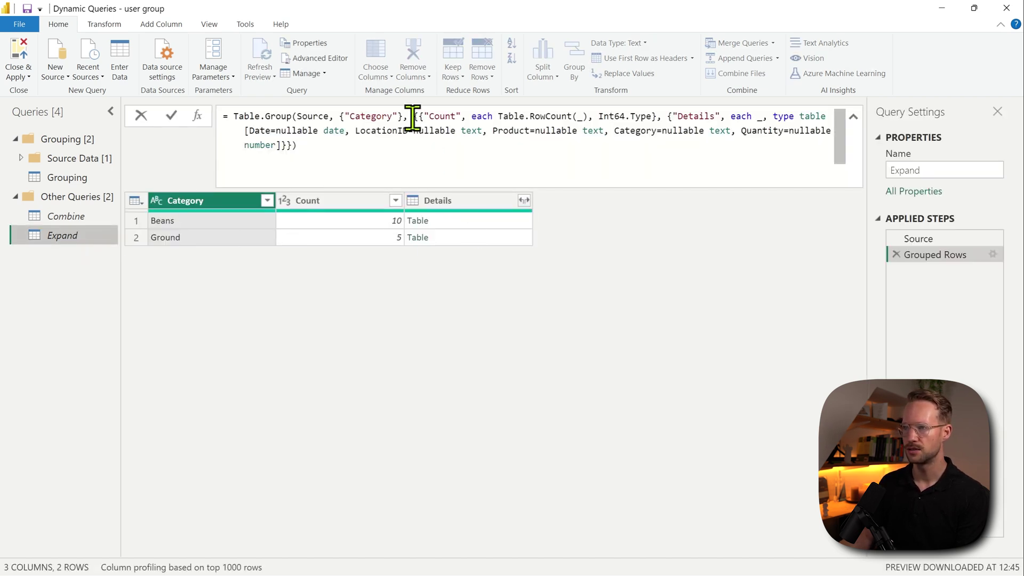
{"action": "key", "text": "shift+Return"}
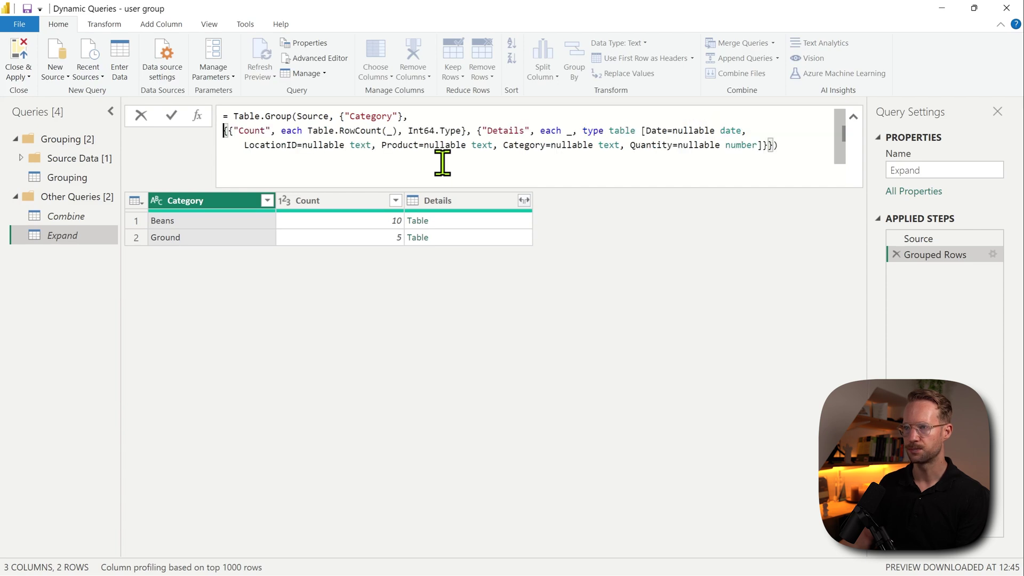
{"action": "left_click", "coordinate": [480, 131]}
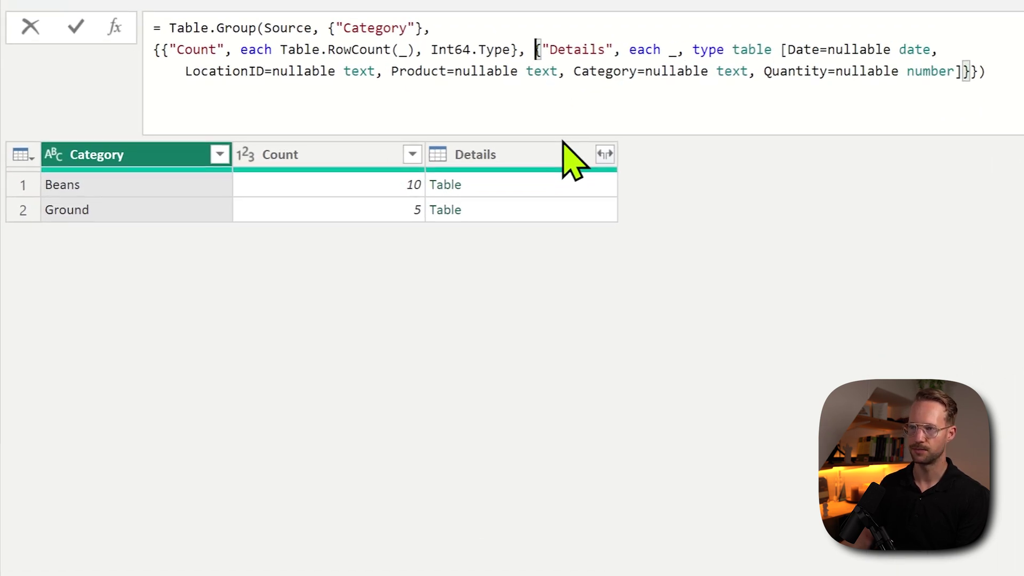
{"action": "key", "text": "shift+Return"}
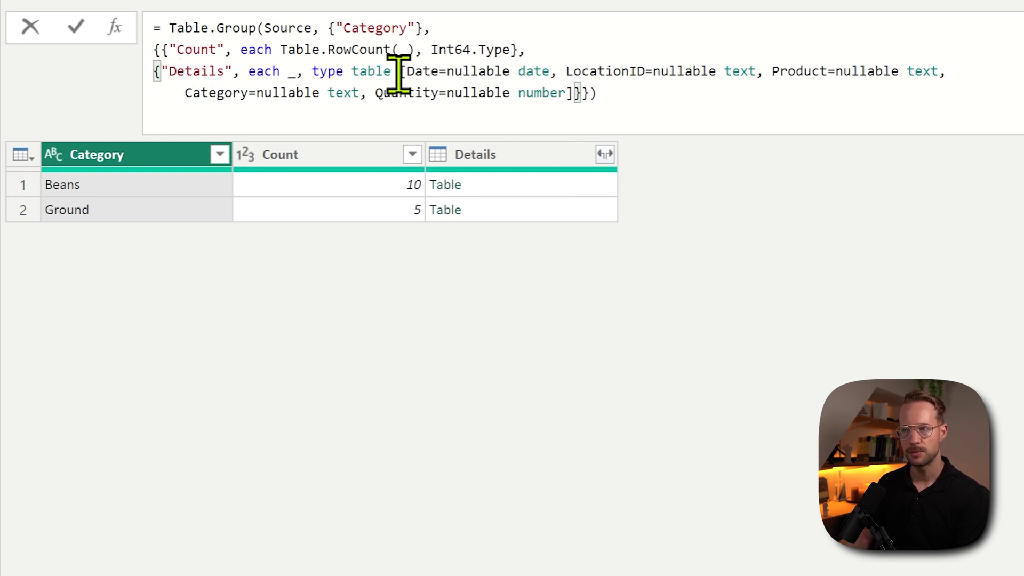
{"action": "left_click_drag", "start_coordinate": [401, 71], "coordinate": [580, 94]}
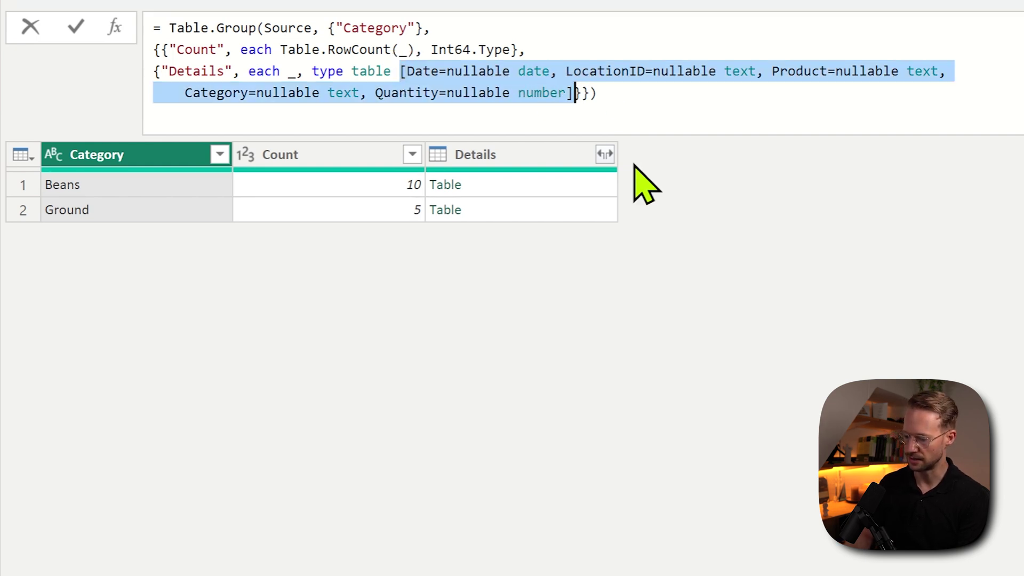
{"action": "key", "text": "BackSpace"}
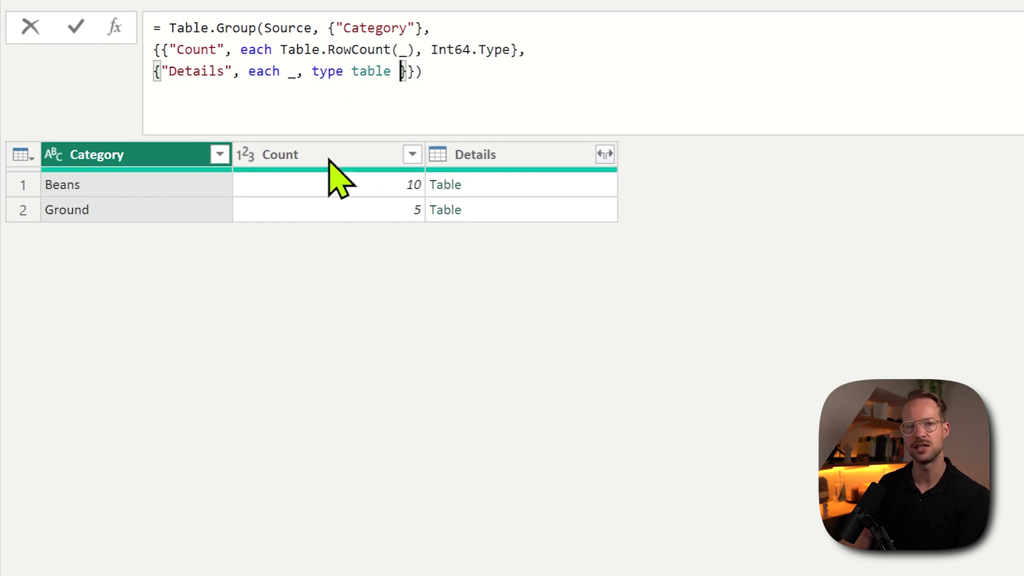
{"action": "key", "text": "Return"}
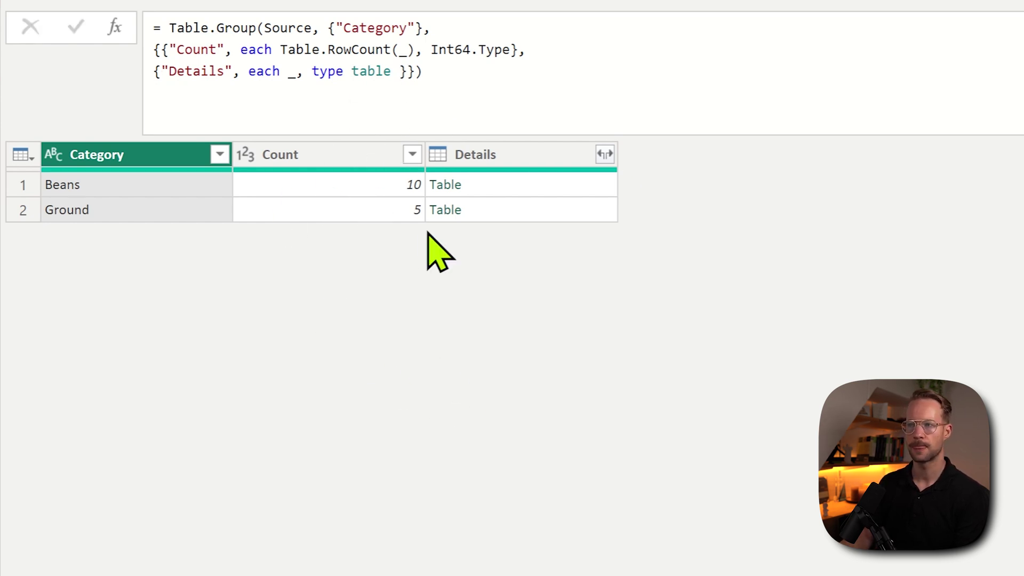
Step: Expand Details into Date, LocationID, Product and Quantity, leaving out the duplicate Category
{"action": "left_click", "coordinate": [606, 154]}
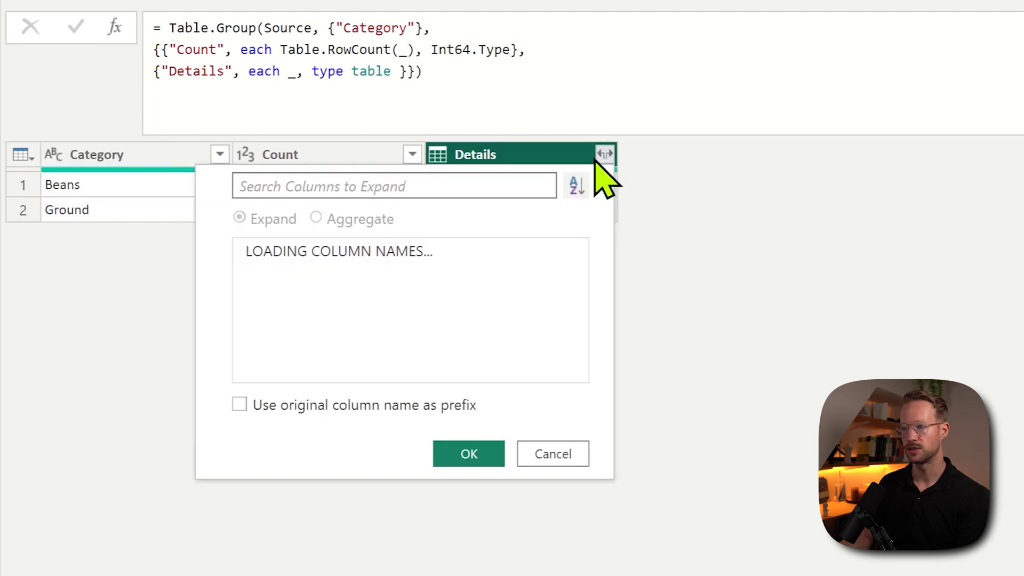
{"action": "left_click", "coordinate": [327, 251]}
{"action": "left_click", "coordinate": [287, 275]}
{"action": "left_click", "coordinate": [316, 326]}
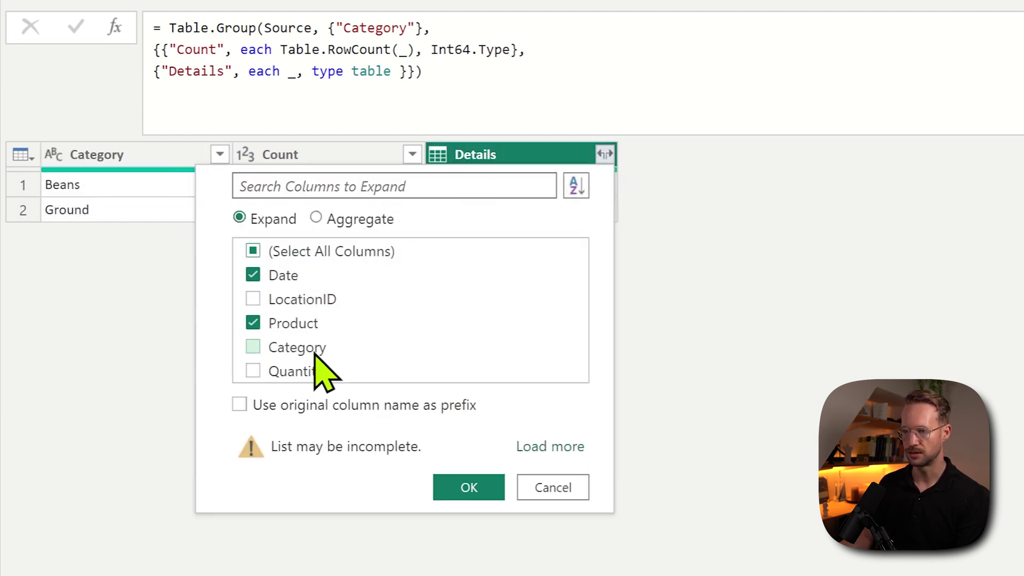
{"action": "left_click", "coordinate": [315, 350]}
{"action": "left_click", "coordinate": [304, 373]}
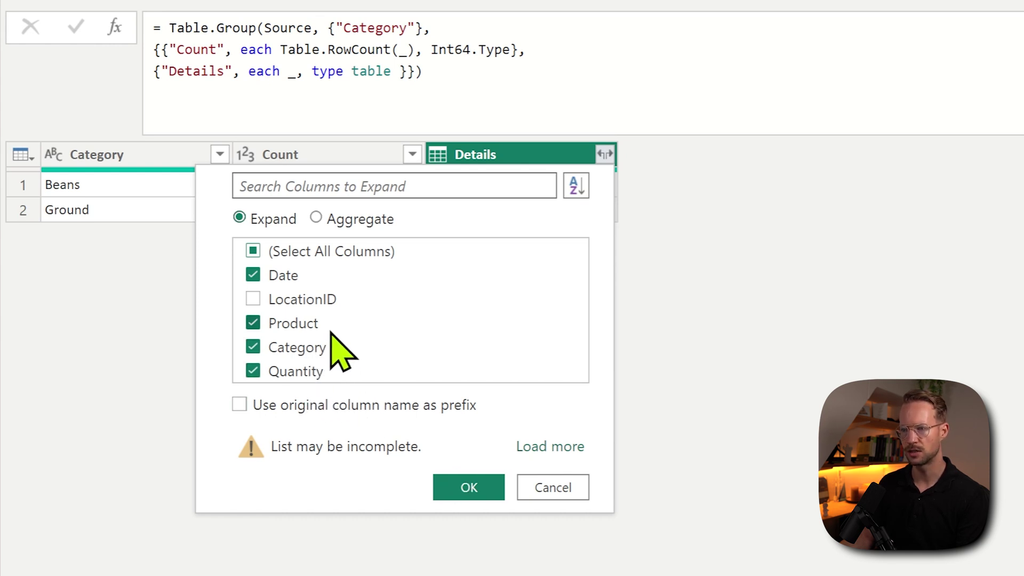
{"action": "left_click", "coordinate": [305, 300]}
{"action": "left_click", "coordinate": [312, 349]}
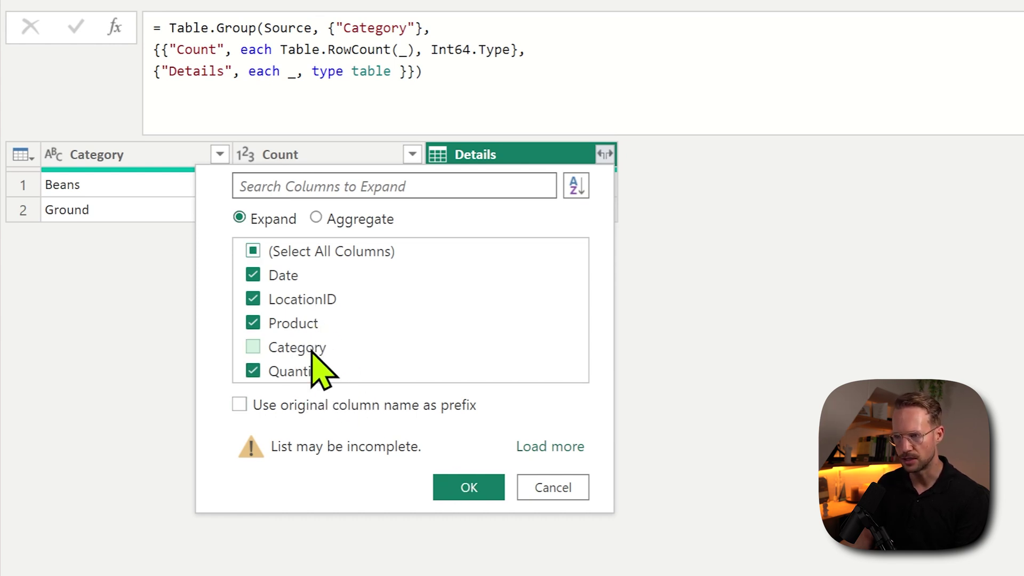
{"action": "left_click", "coordinate": [469, 487]}
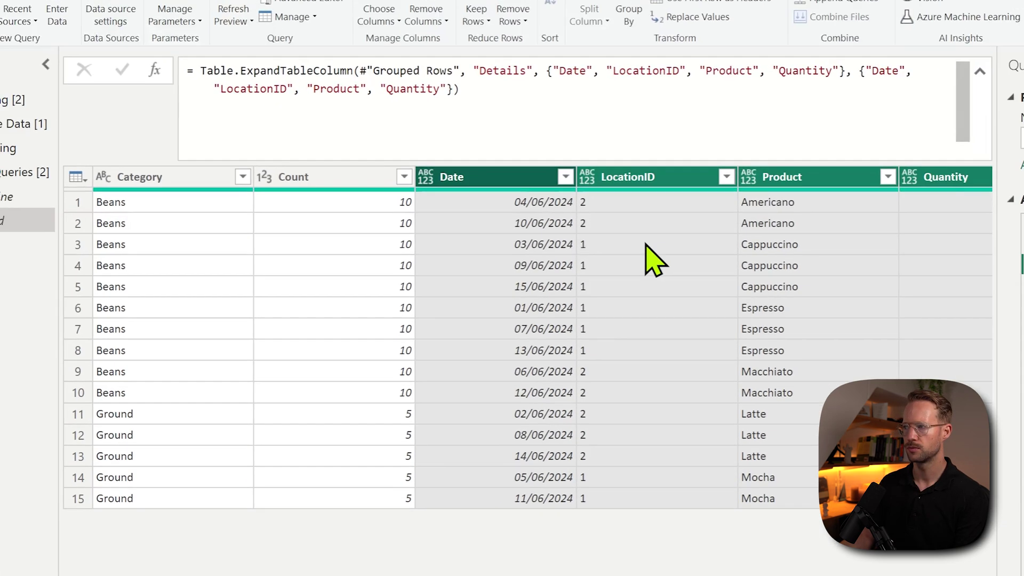
{"action": "left_click_drag", "start_coordinate": [597, 552], "coordinate": [450, 539]}
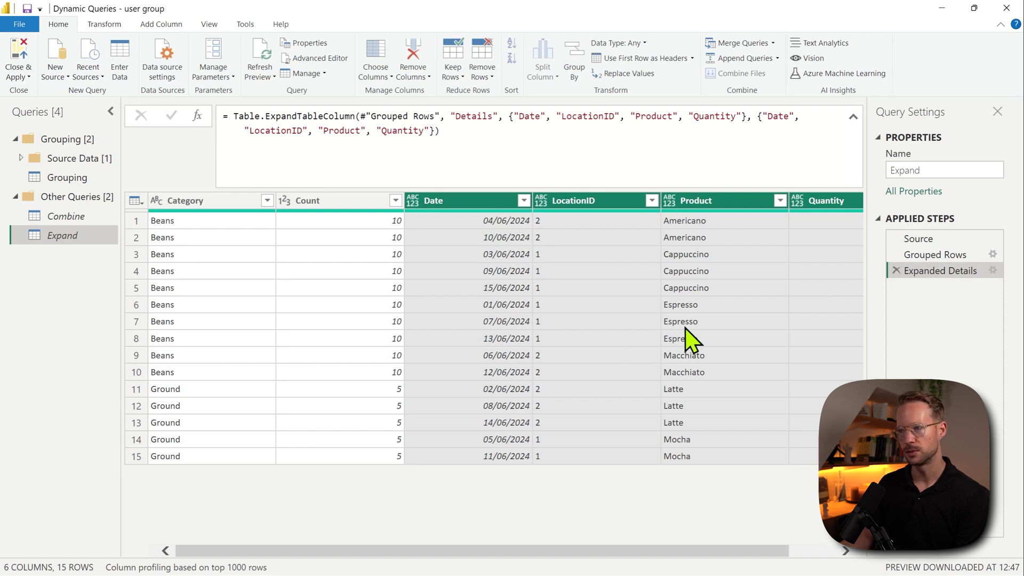
Step: Delete the Expanded Details step, then try and abandon a Table.AddIndexColumn edit to Grouped Rows
{"action": "left_click", "coordinate": [934, 258]}
{"action": "left_click", "coordinate": [897, 271]}
{"action": "left_click", "coordinate": [312, 147]}
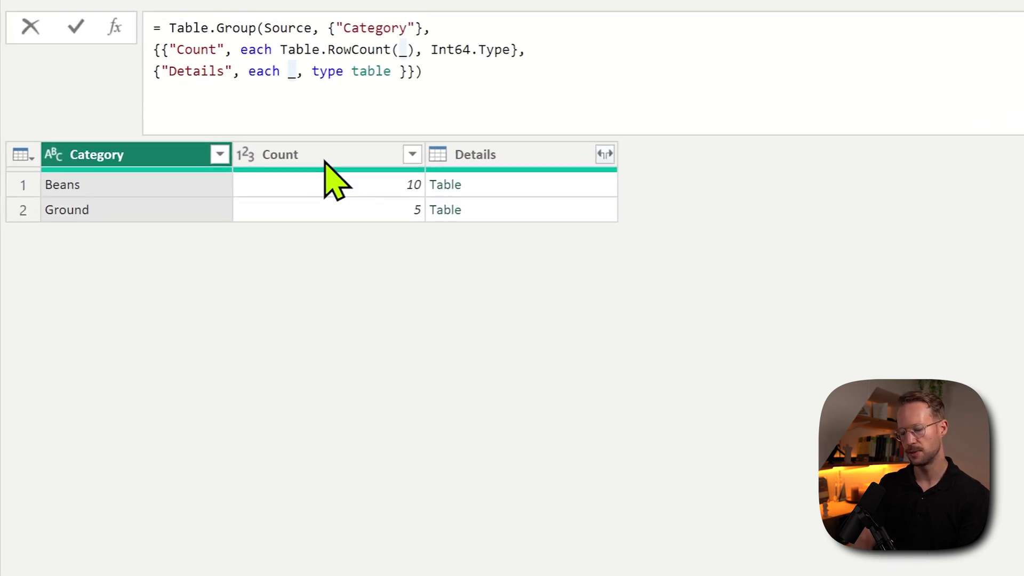
{"action": "type", "text": "Table.AddI"}
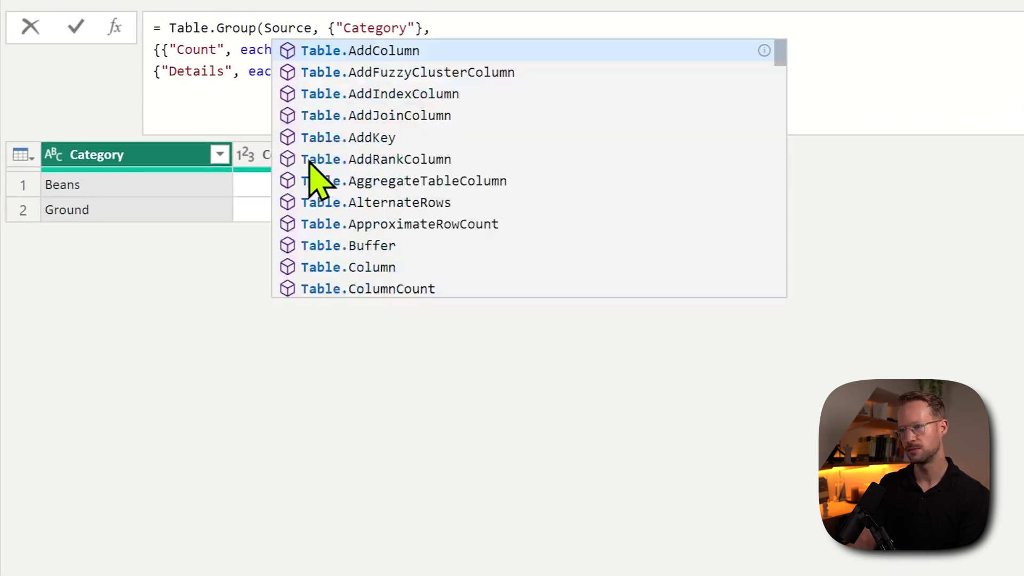
{"action": "type", "text": "ndexColu"}
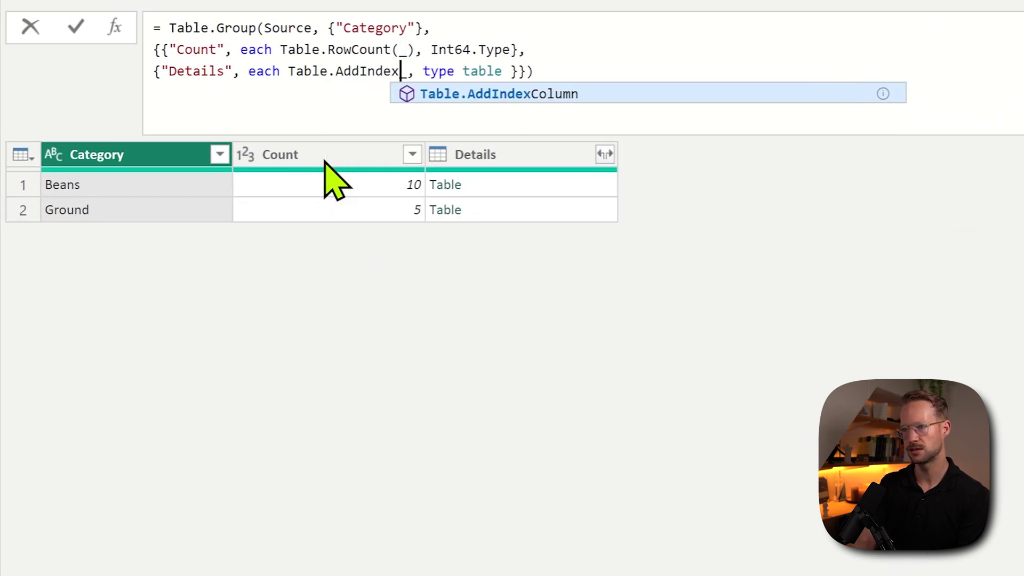
{"action": "type", "text": "mn"}
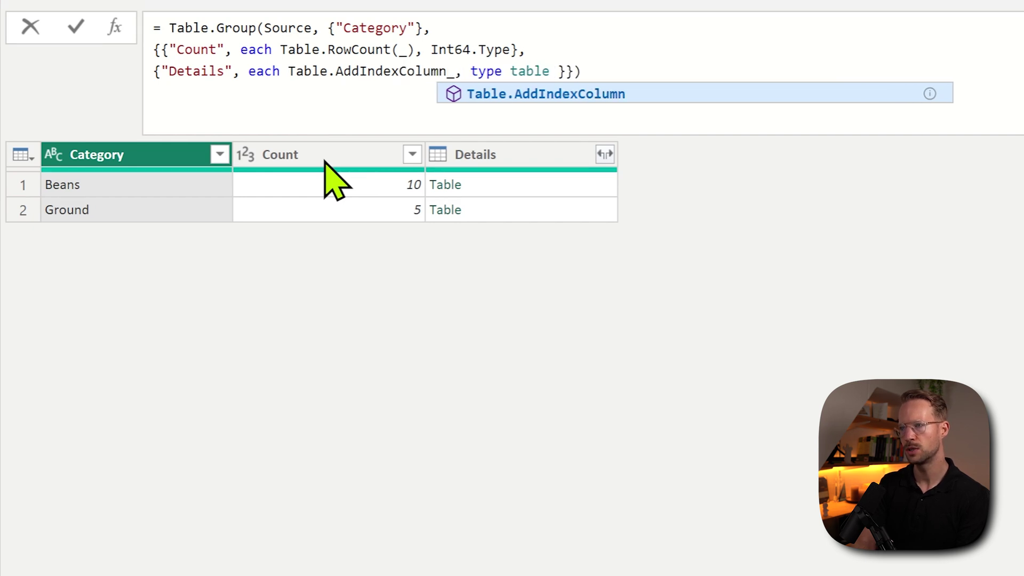
{"action": "key", "text": "Escape"}
{"action": "key", "text": "ctrl+BackSpace"}
{"action": "key", "text": "ctrl+BackSpace"}
{"action": "key", "text": "ctrl+BackSpace"}
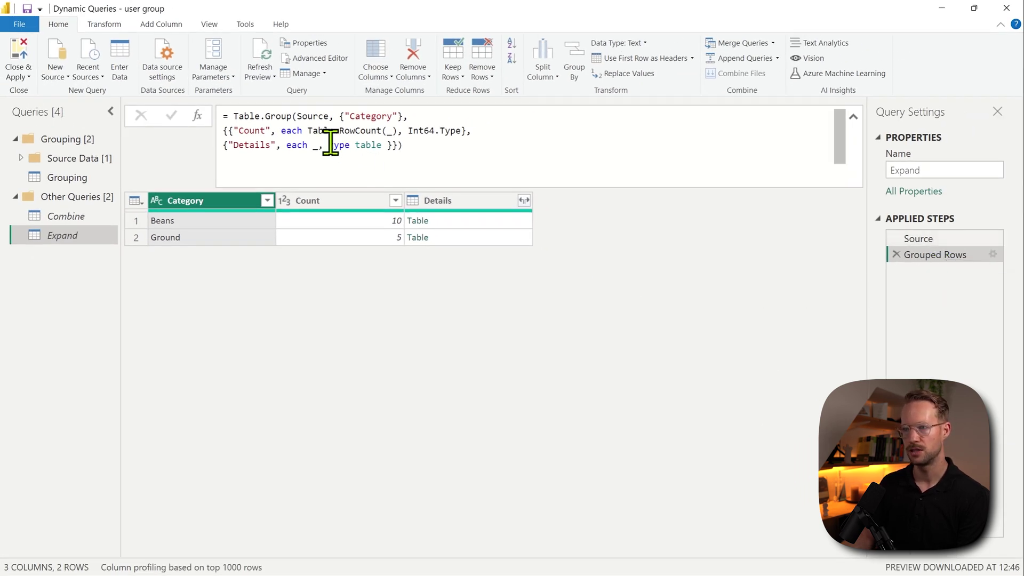
{"action": "left_click", "coordinate": [371, 145]}
{"action": "left_click", "coordinate": [338, 403]}
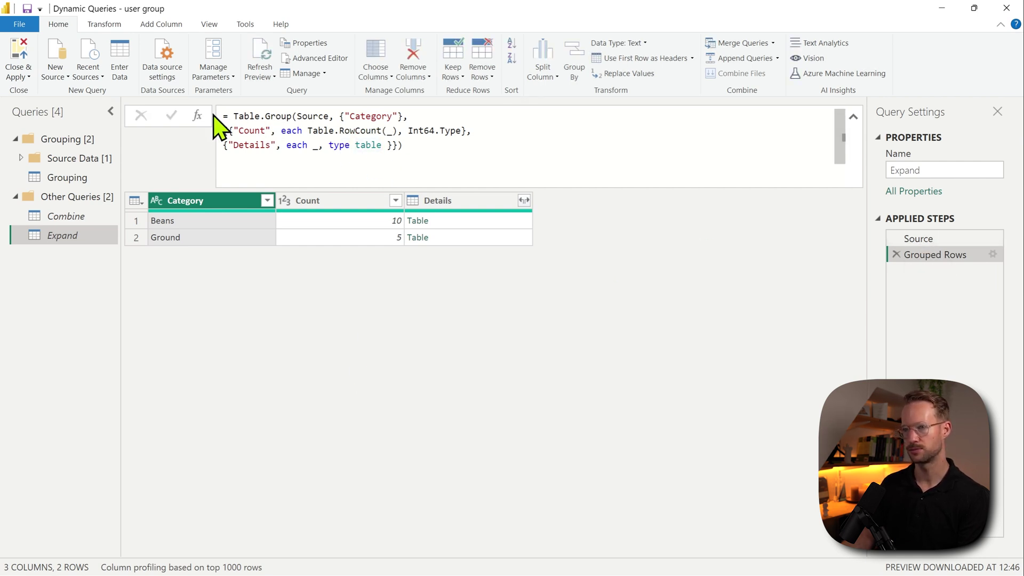
Step: Add a custom step, Custom1, whose formula is Value.Type( Source )
{"action": "left_click", "coordinate": [197, 116]}
{"action": "left_click_drag", "start_coordinate": [313, 116], "coordinate": [234, 116]}
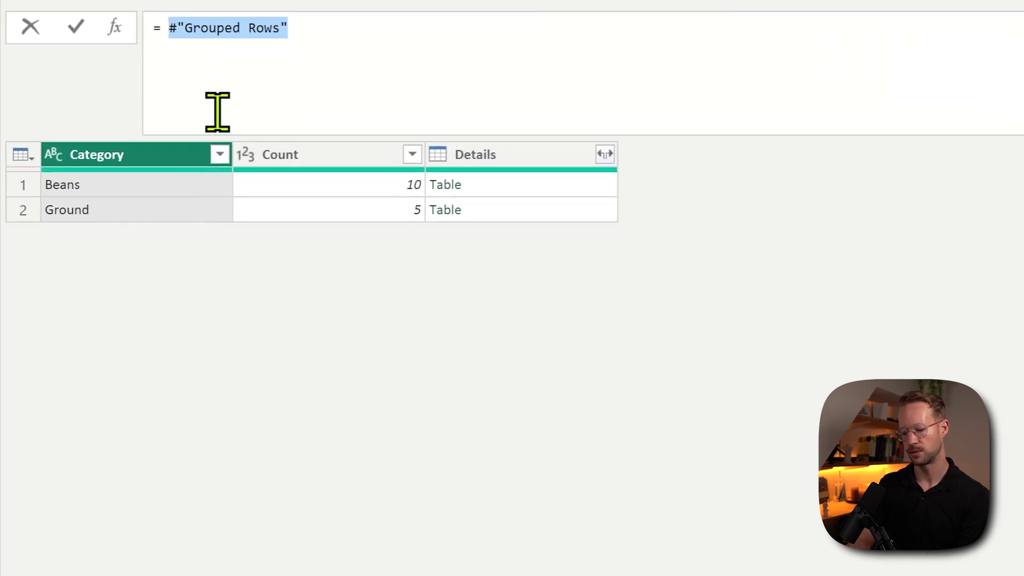
{"action": "type", "text": "Value.Type("}
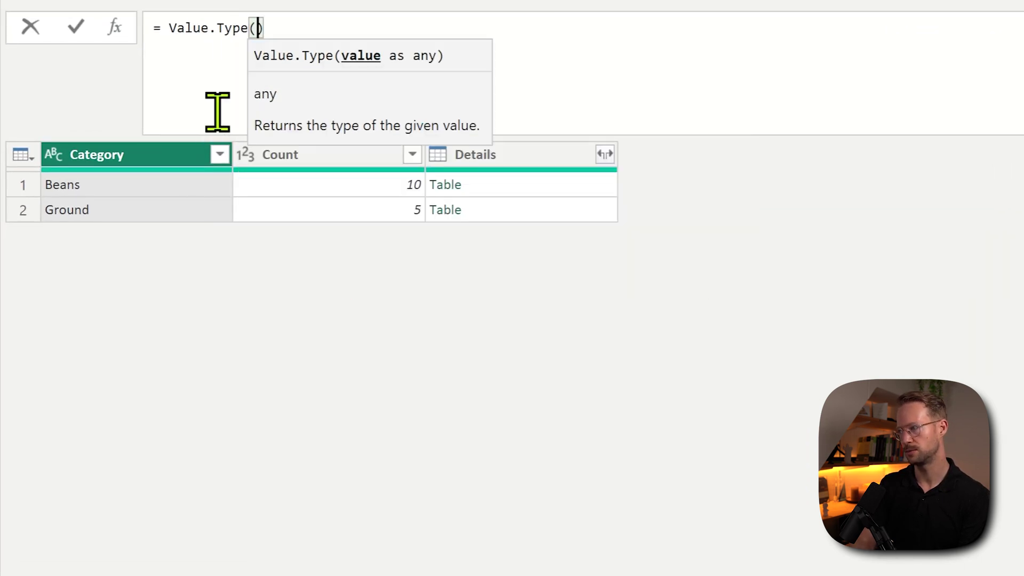
{"action": "type", "text": " Source"}
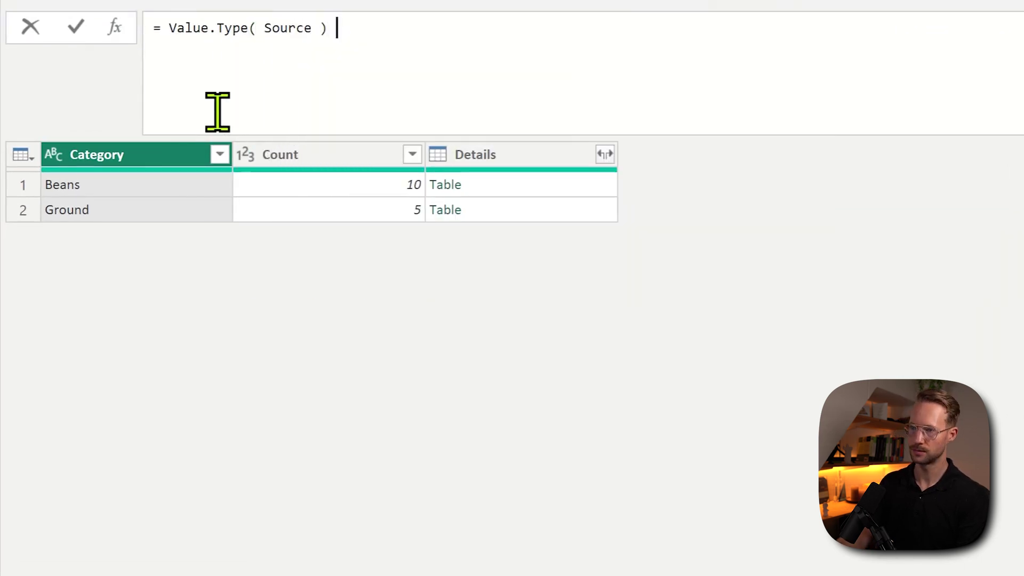
{"action": "key", "text": "Return"}
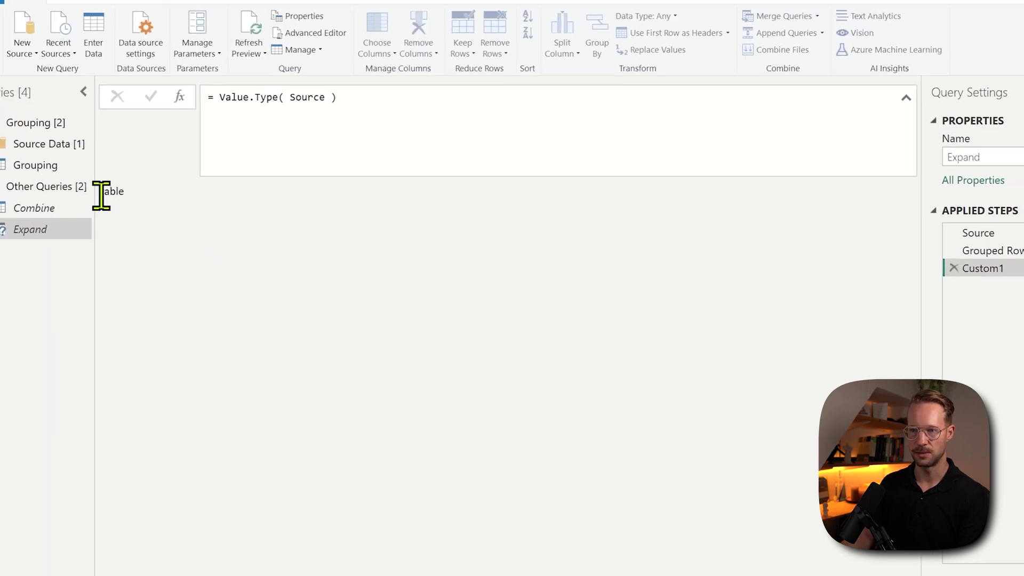
{"action": "double_click", "coordinate": [35, 160]}
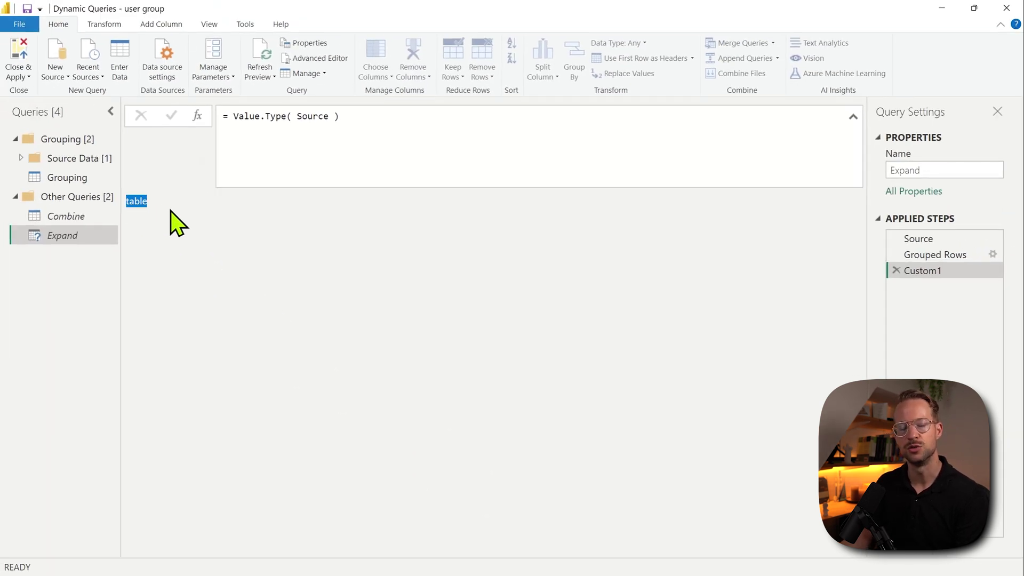
{"action": "left_click", "coordinate": [176, 254]}
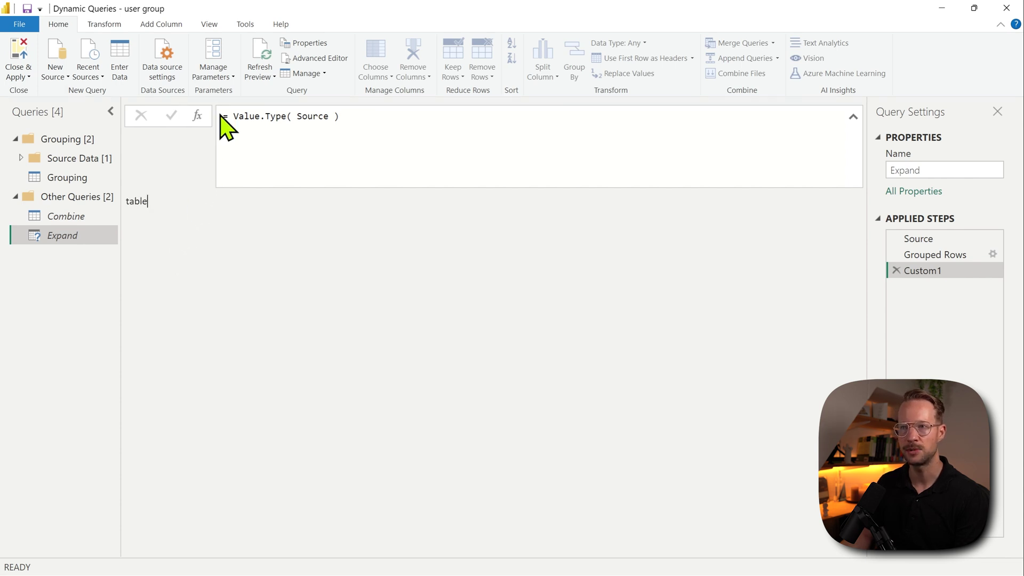
Step: Wrap the Custom1 formula as Type.TableSchema( Value.Type( Source ) ) to list the source schema
{"action": "left_click", "coordinate": [231, 113]}
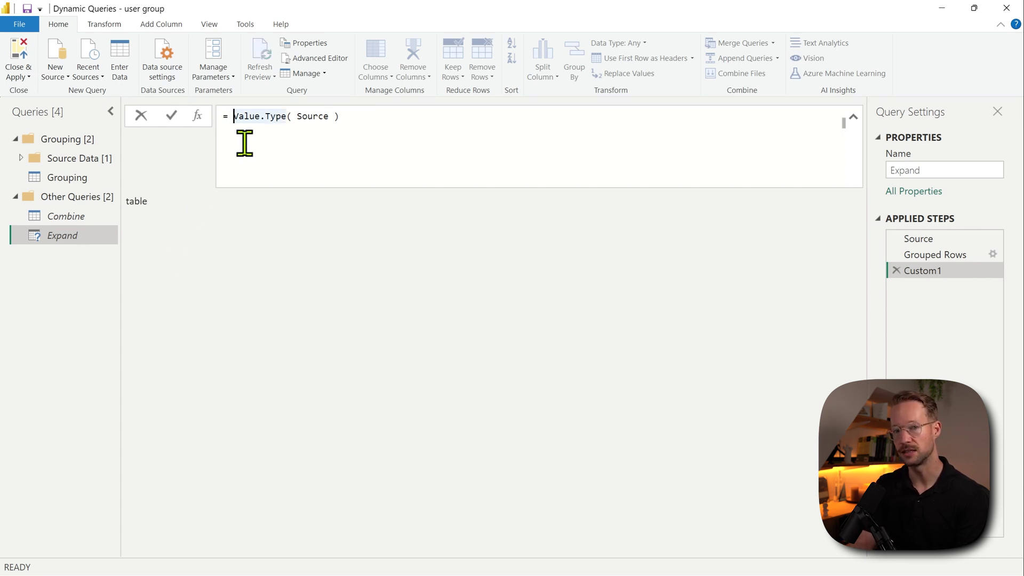
{"action": "type", "text": "Type.Tabel"}
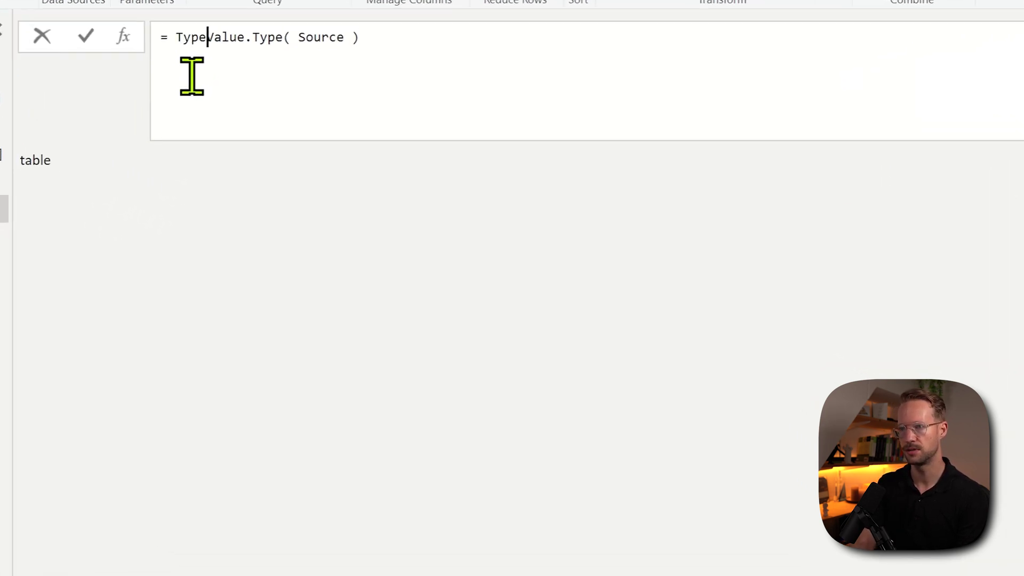
{"action": "key", "text": "BackSpace"}
{"action": "key", "text": "BackSpace"}
{"action": "type", "text": "leSchem"}
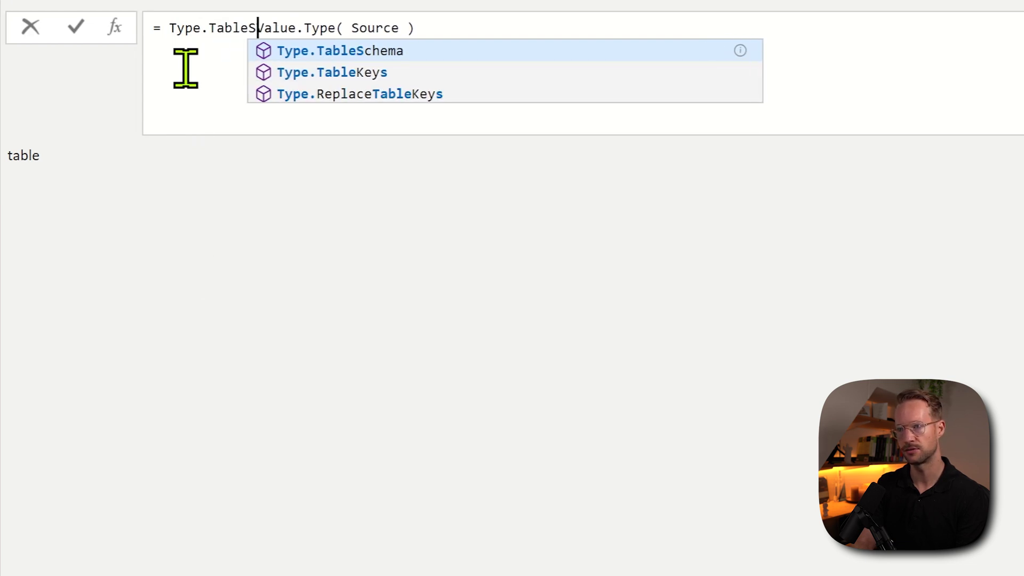
{"action": "type", "text": "a("}
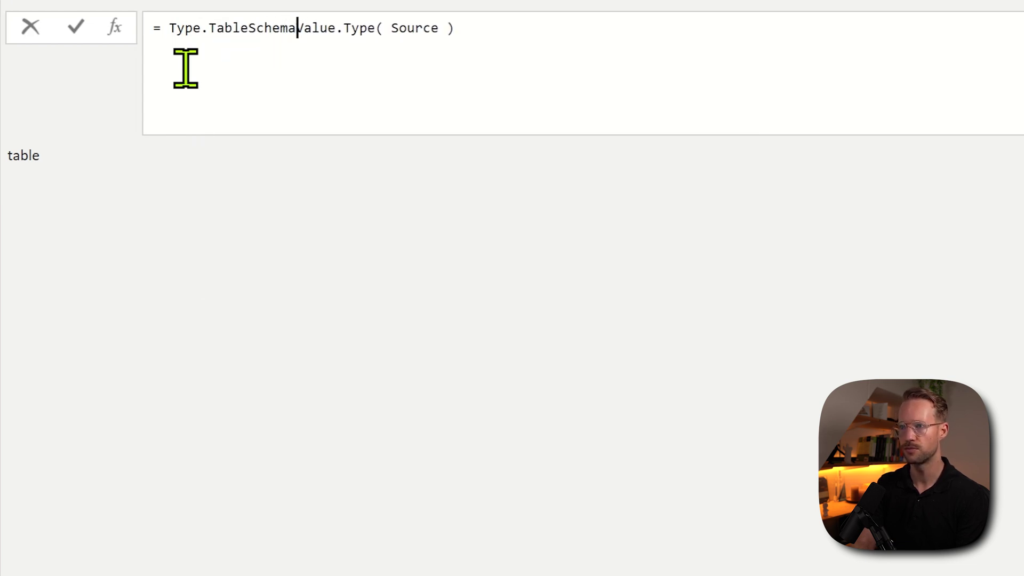
{"action": "key", "text": "Return"}
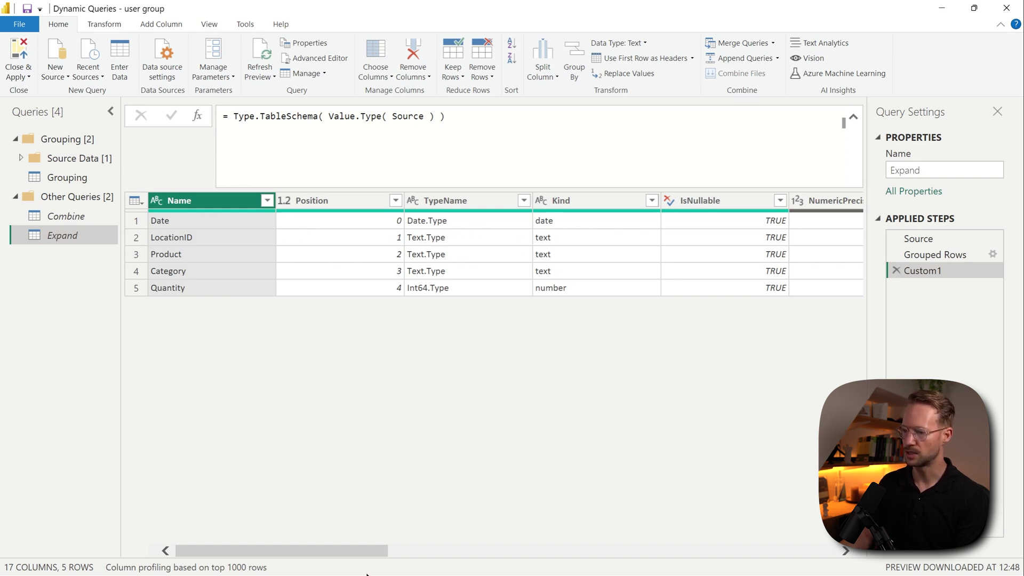
Step: Scroll across the schema table, then delete the Type.TableSchema( wrapper from the Custom1 formula
{"action": "left_click_drag", "start_coordinate": [361, 551], "coordinate": [683, 572]}
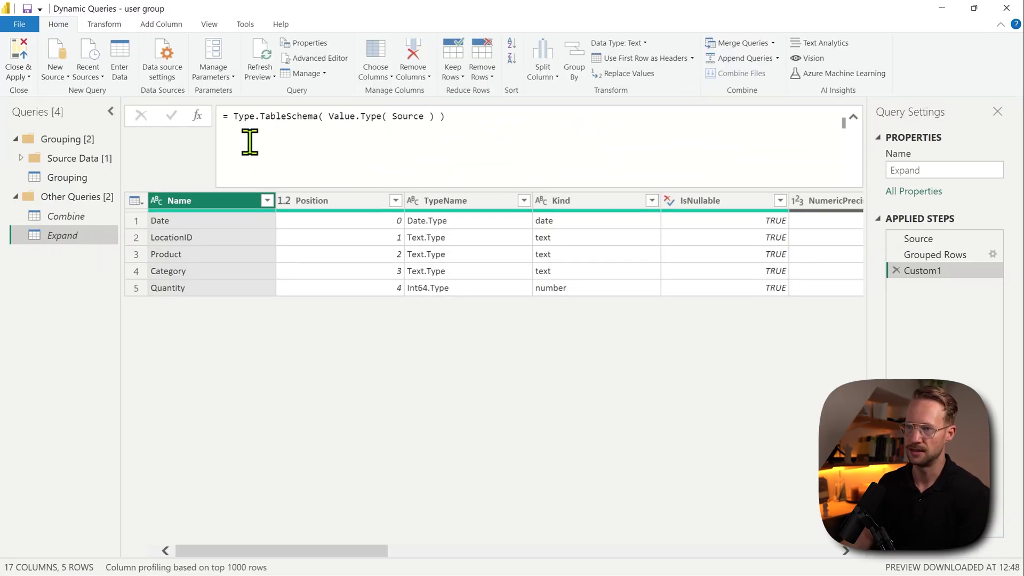
{"action": "left_click_drag", "start_coordinate": [331, 118], "coordinate": [233, 117]}
{"action": "key", "text": "BackSpace"}
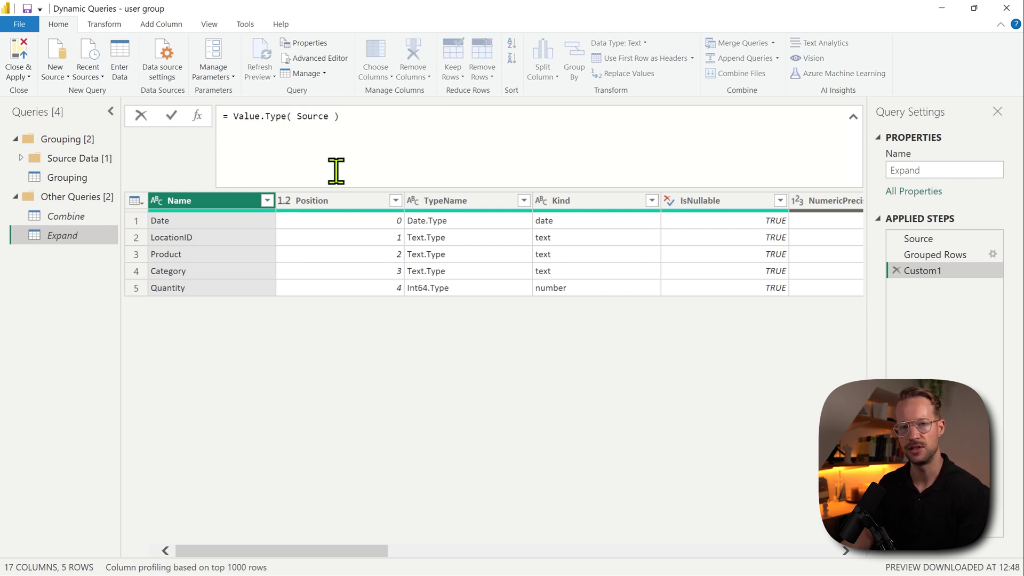
Step: Copy Value.Type( Source ), delete Custom1, and paste it over type table in the Grouped Rows formula
{"action": "key", "text": "Return"}
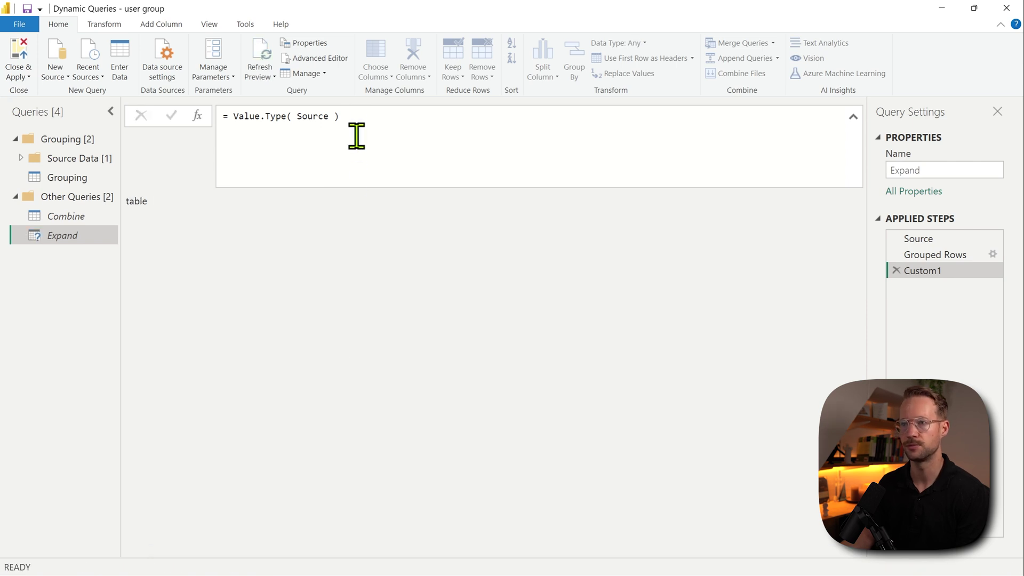
{"action": "left_click_drag", "start_coordinate": [364, 120], "coordinate": [231, 118]}
{"action": "key", "text": "ctrl+c"}
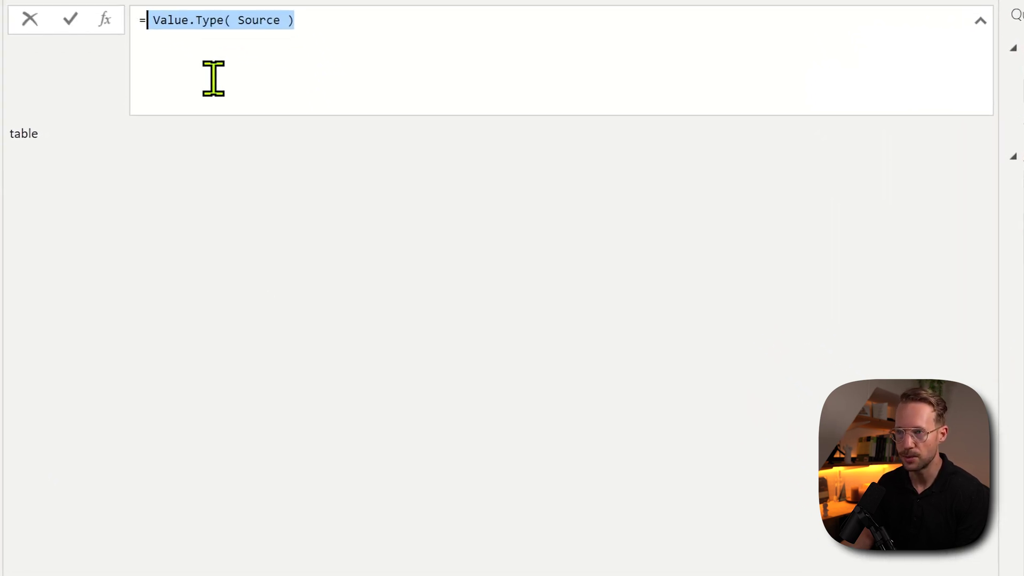
{"action": "left_click", "coordinate": [928, 314]}
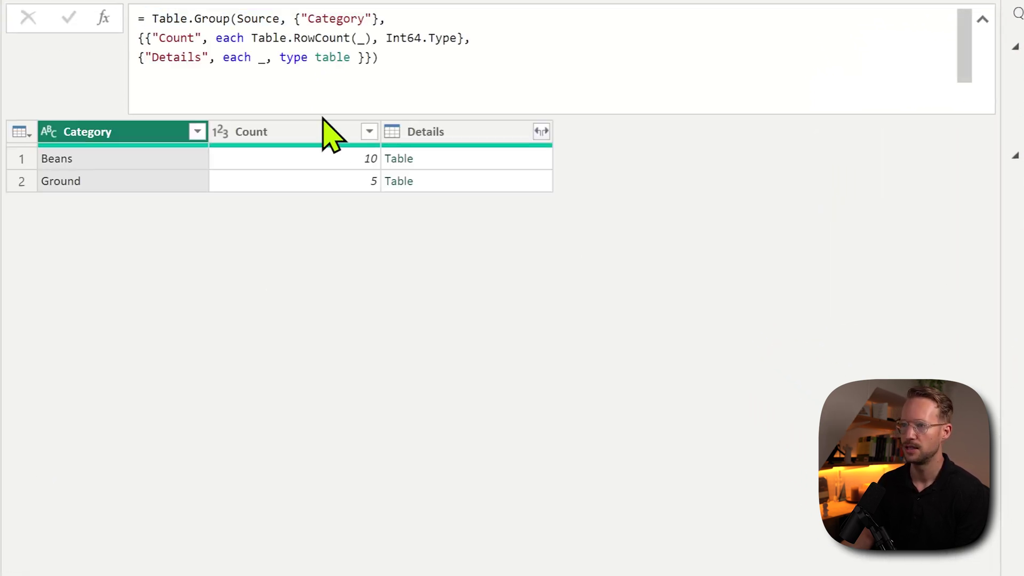
{"action": "left_click_drag", "start_coordinate": [281, 55], "coordinate": [351, 57]}
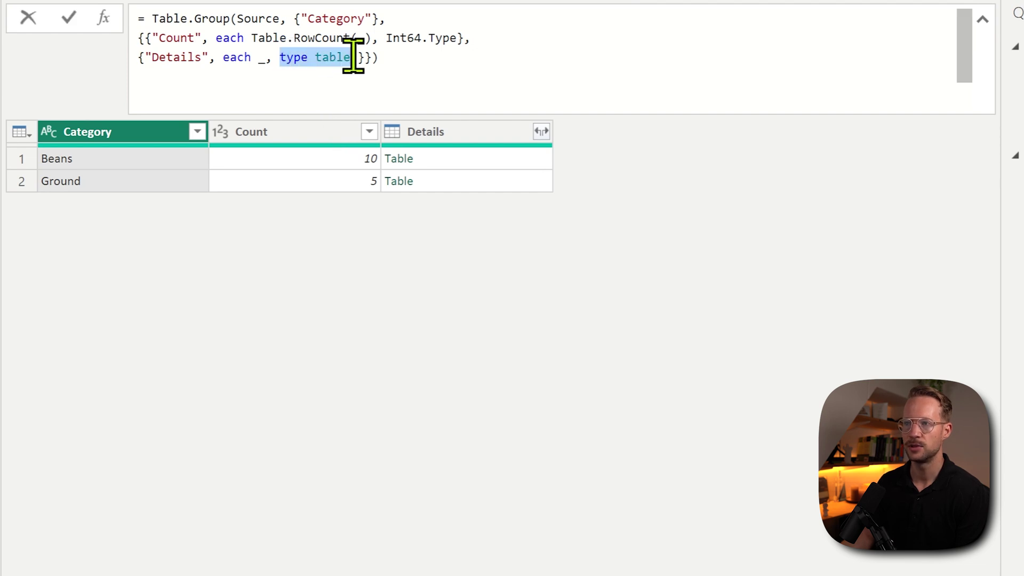
{"action": "key", "text": "ctrl+v"}
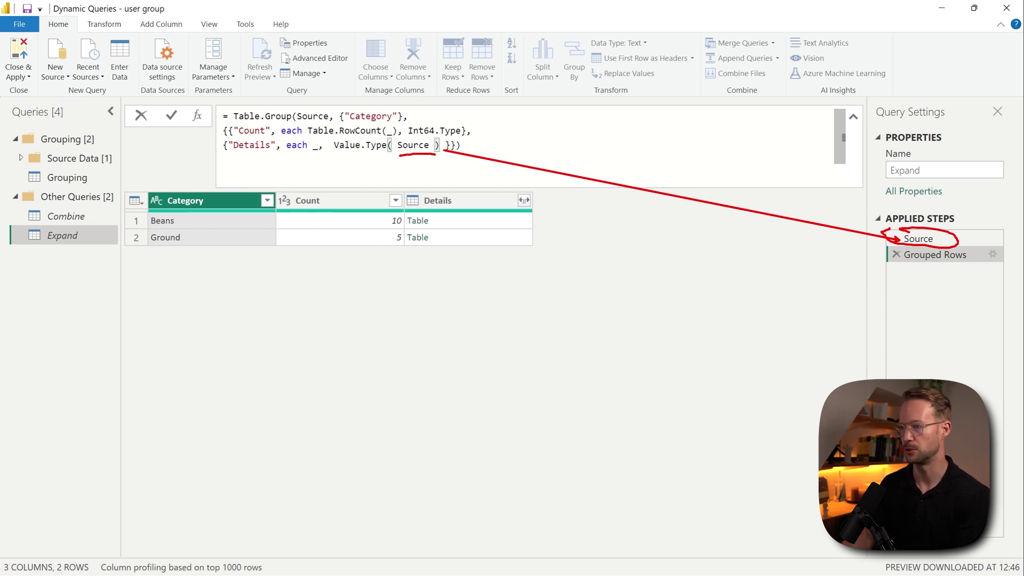
{"action": "key", "text": "Escape"}
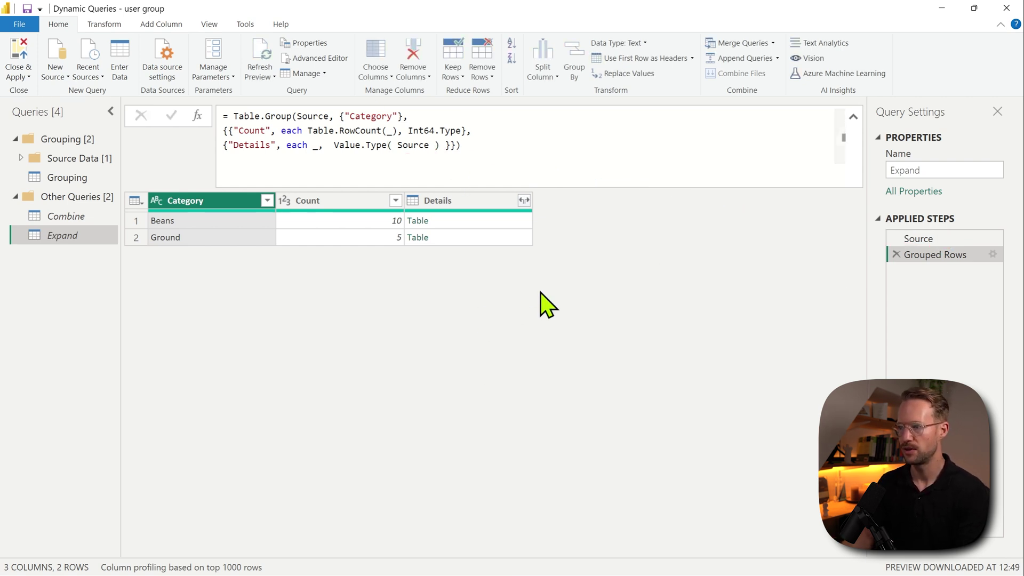
{"action": "left_click", "coordinate": [523, 201]}
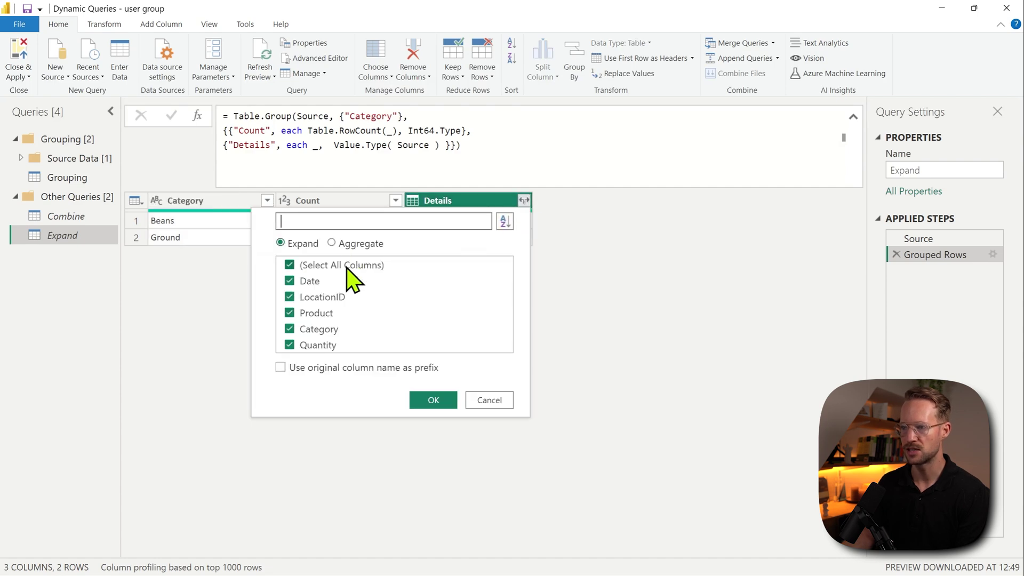
{"action": "left_click", "coordinate": [314, 332]}
{"action": "left_click", "coordinate": [434, 399]}
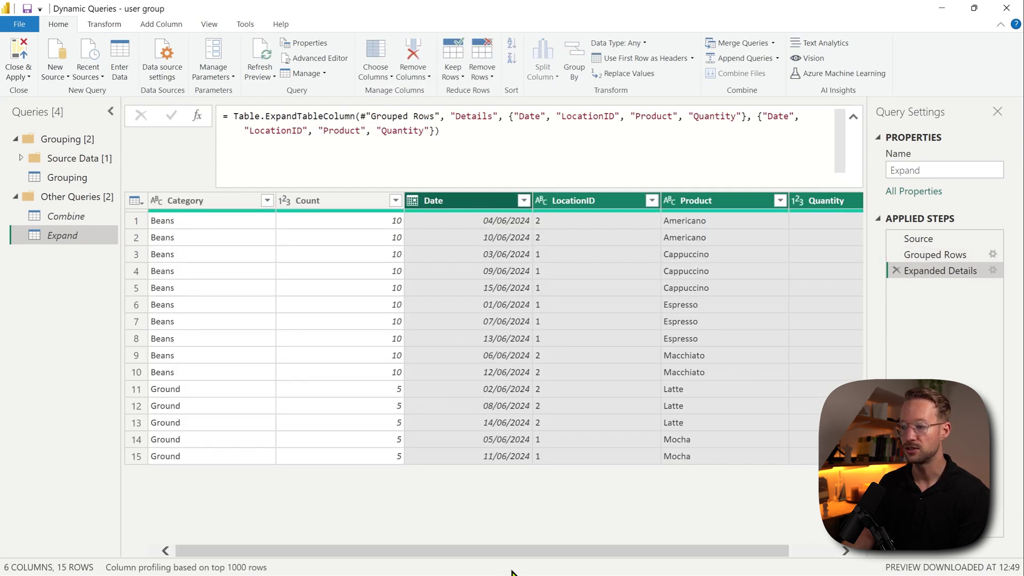
{"action": "left_click_drag", "start_coordinate": [487, 552], "coordinate": [224, 515]}
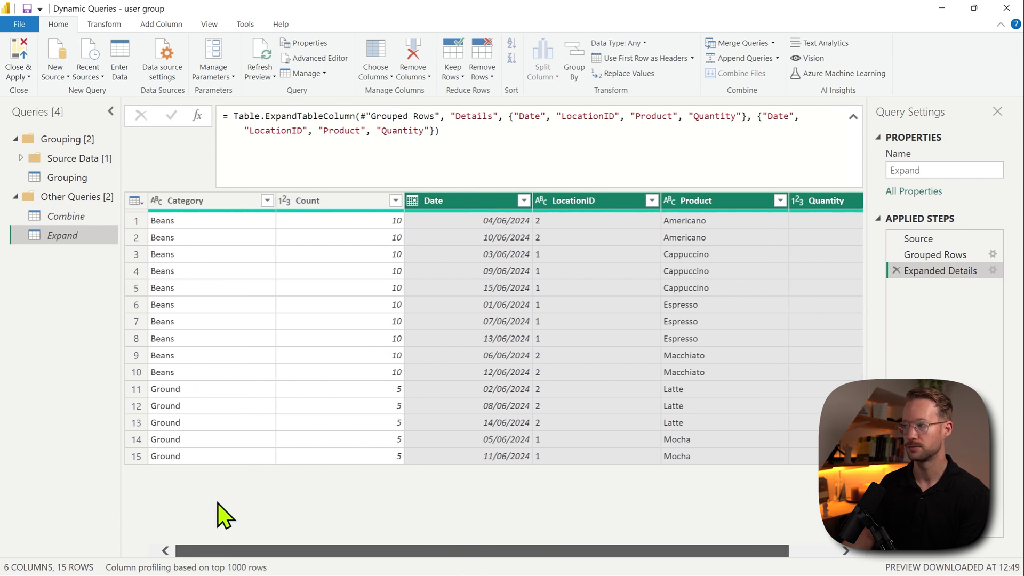
{"action": "left_click", "coordinate": [897, 271]}
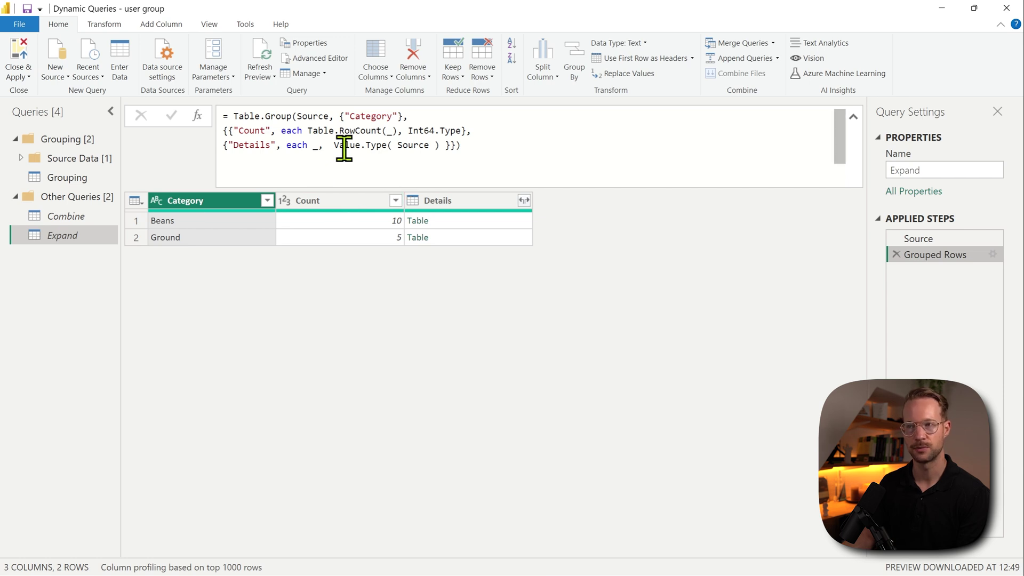
Step: Replace _ with Table.AddIndexColumn(_, "Index", 1, 1 ) in the Details aggregation and preview the Beans table
{"action": "left_click", "coordinate": [313, 145]}
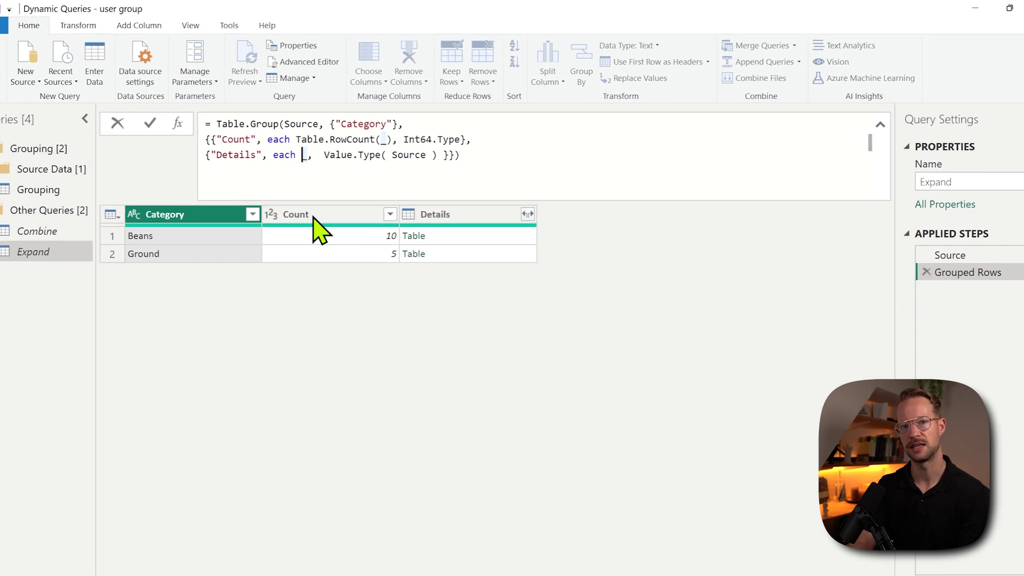
{"action": "type", "text": "Table.AddInd"}
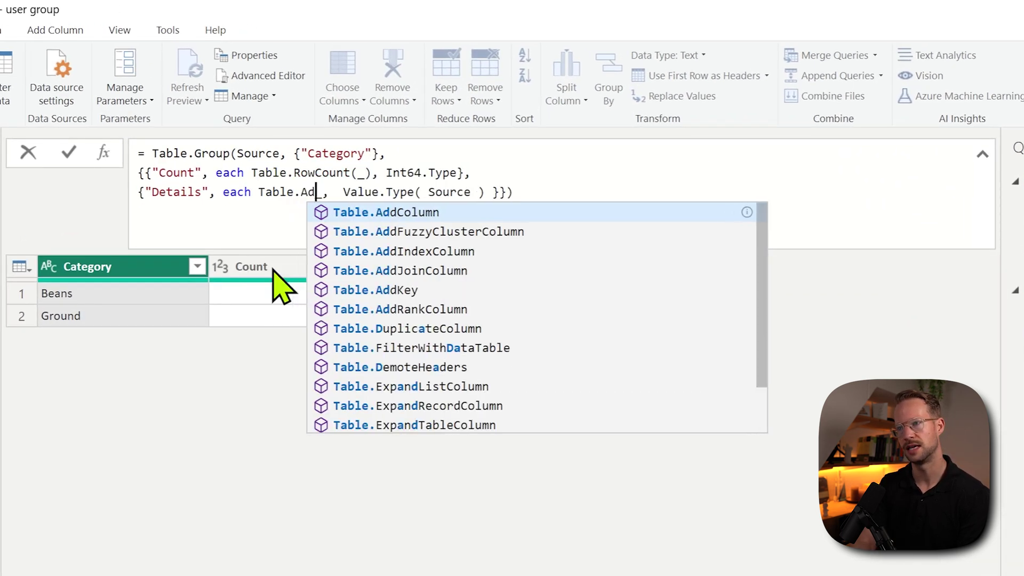
{"action": "type", "text": "exColumn(_"}
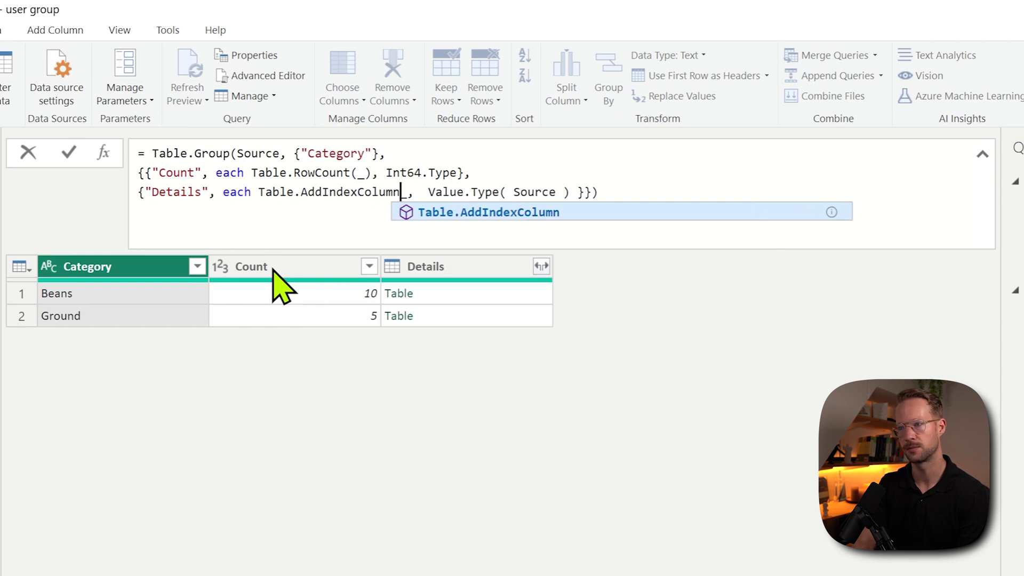
{"action": "type", "text": ", \"Index\", 1, 1 )"}
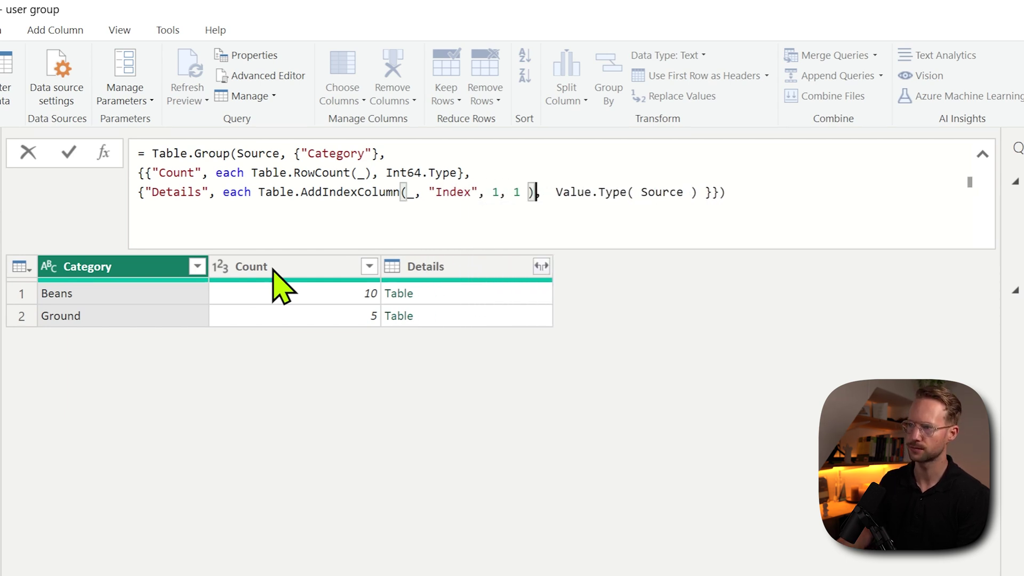
{"action": "left_click", "coordinate": [514, 294]}
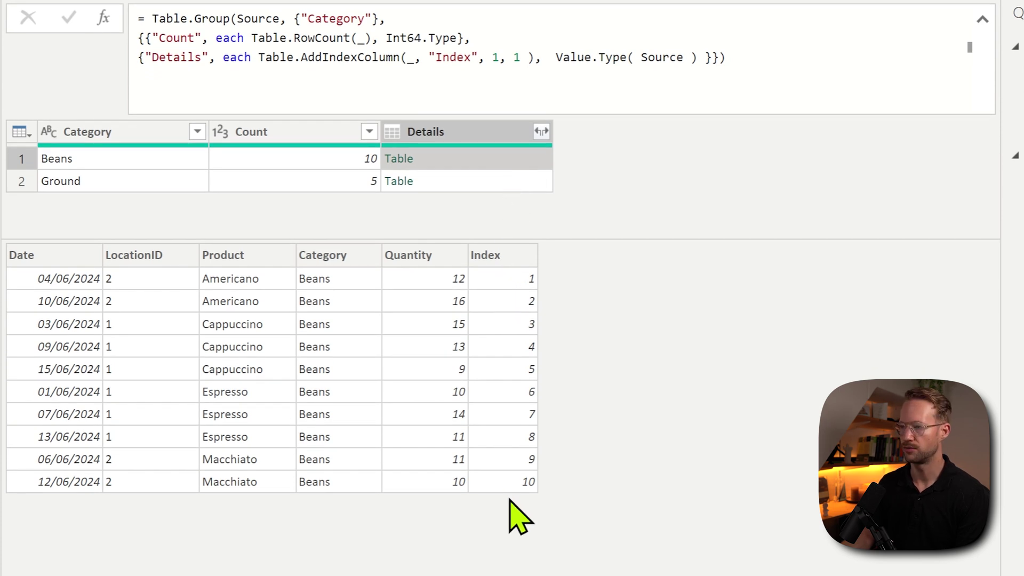
{"action": "left_click", "coordinate": [542, 131]}
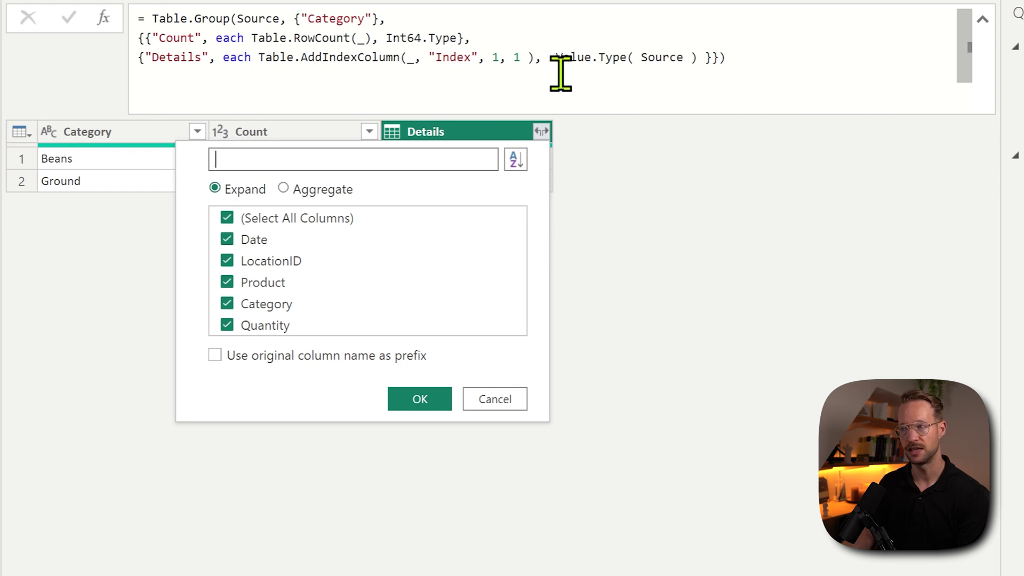
Step: Cancel the expand options and break Value.Type( Source ) onto its own line after the AddIndexColumn call
{"action": "left_click_drag", "start_coordinate": [558, 59], "coordinate": [679, 62]}
{"action": "left_click", "coordinate": [729, 237]}
{"action": "left_click", "coordinate": [913, 238]}
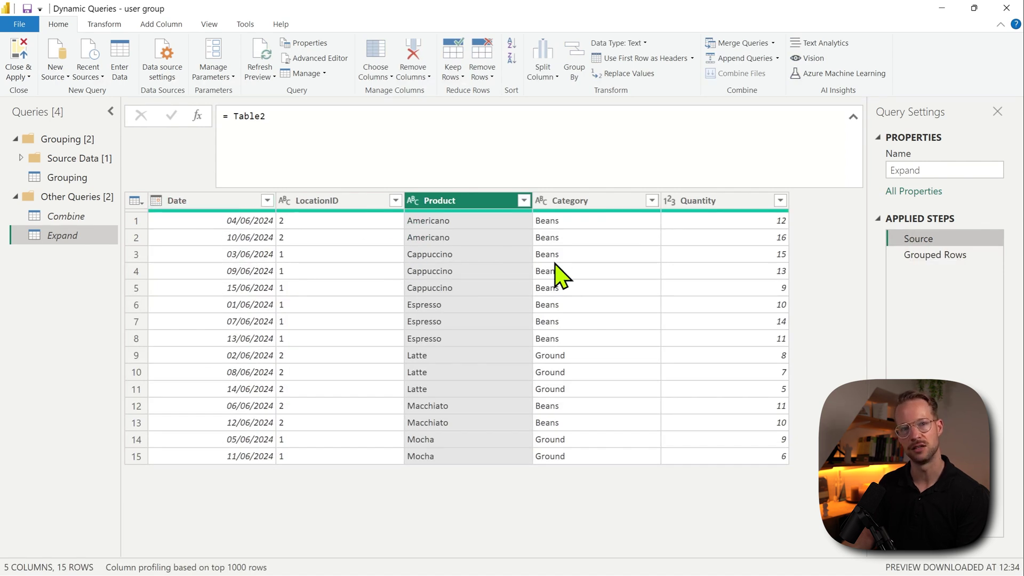
{"action": "left_click", "coordinate": [945, 256]}
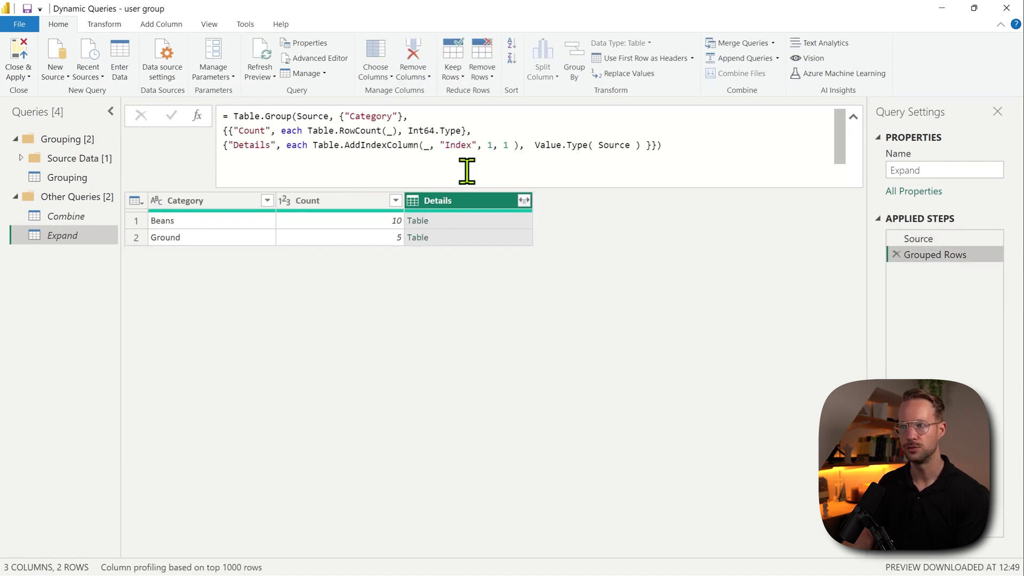
{"action": "left_click", "coordinate": [517, 145]}
{"action": "type", "text": ","}
{"action": "key", "text": "shift+Return"}
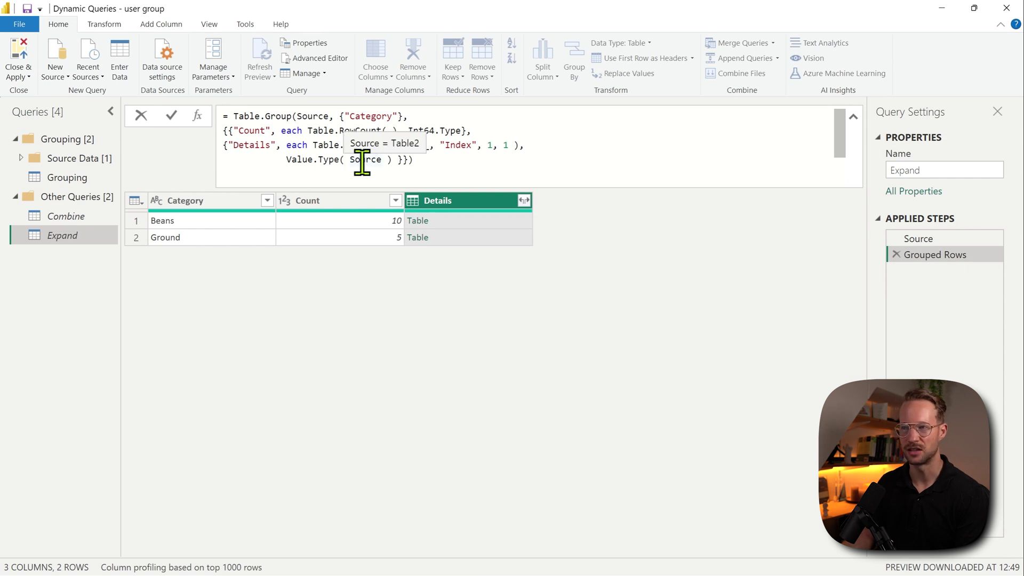
Step: Add a Table.AddIndexColumn call with "Index", 1, 1 before Source in the Grouped Rows formula
{"action": "left_click_drag", "start_coordinate": [319, 145], "coordinate": [425, 145]}
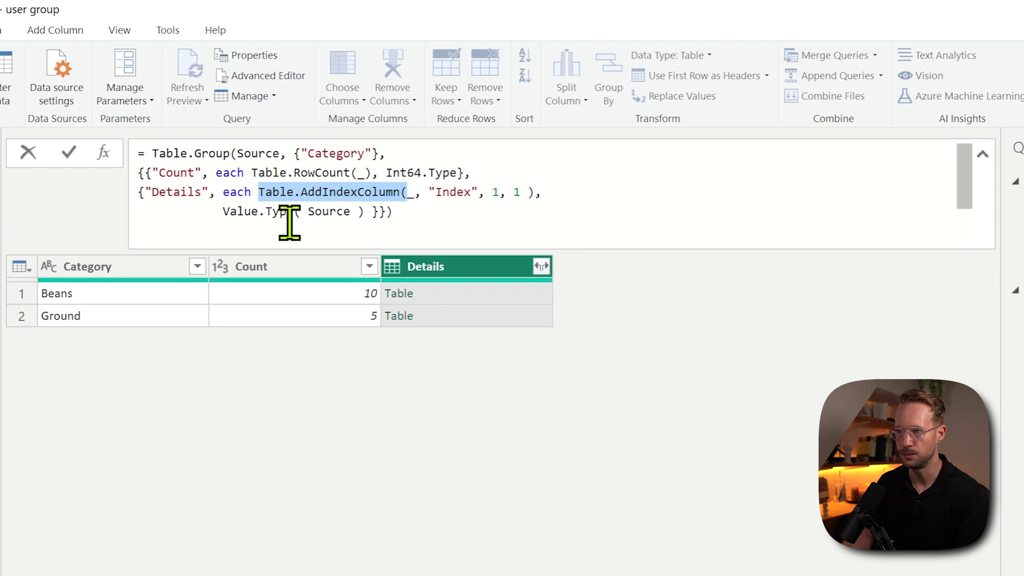
{"action": "key", "text": "ctrl+c"}
{"action": "left_click", "coordinate": [307, 211]}
{"action": "key", "text": "ctrl+v"}
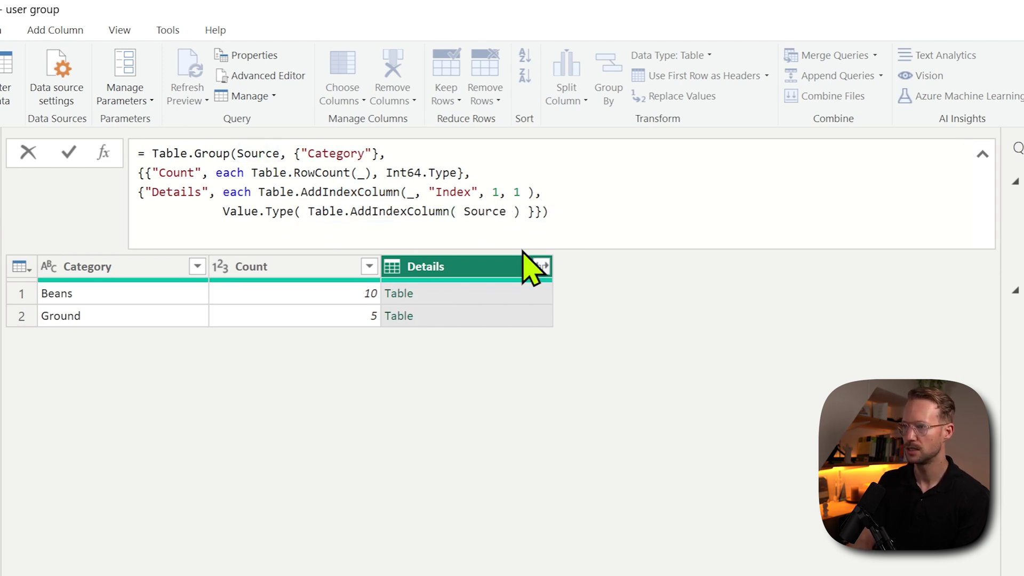
{"action": "type", "text": "\"Index\", "}
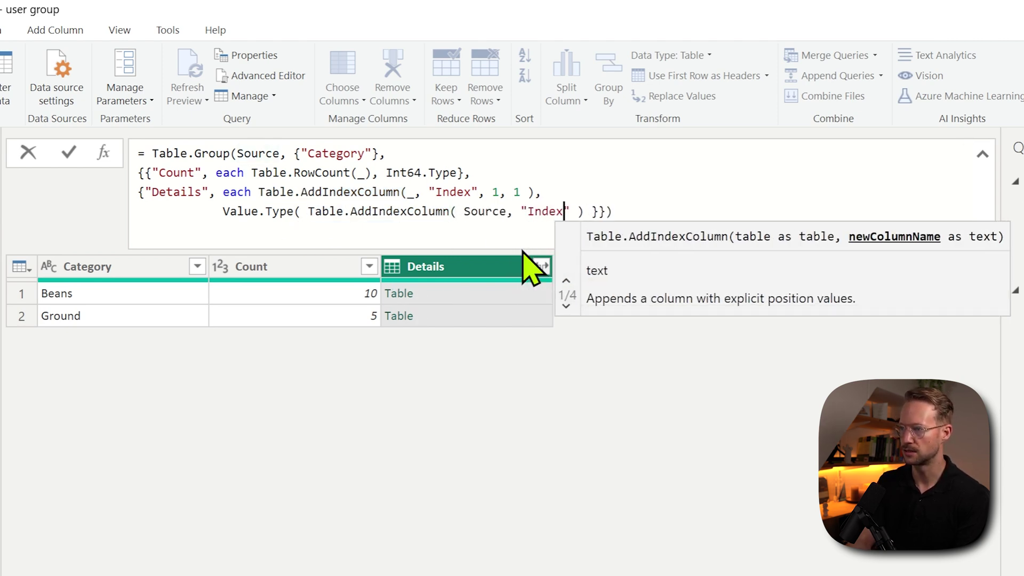
{"action": "type", "text": "1, 1 )"}
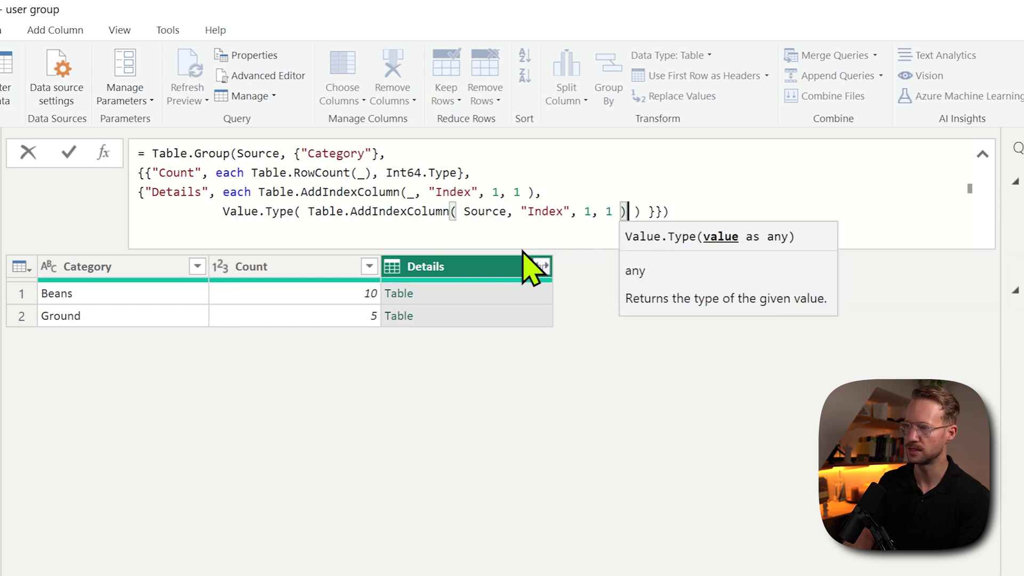
{"action": "key", "text": "Return"}
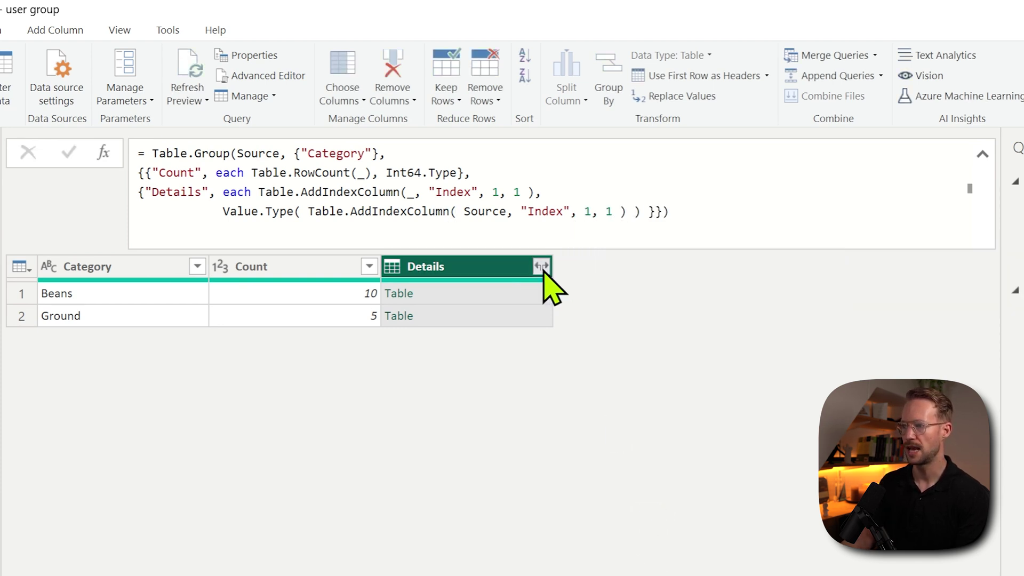
Step: Expand all columns of the nested Details tables, giving 15 rows including Category.1 and Index
{"action": "left_click", "coordinate": [541, 266]}
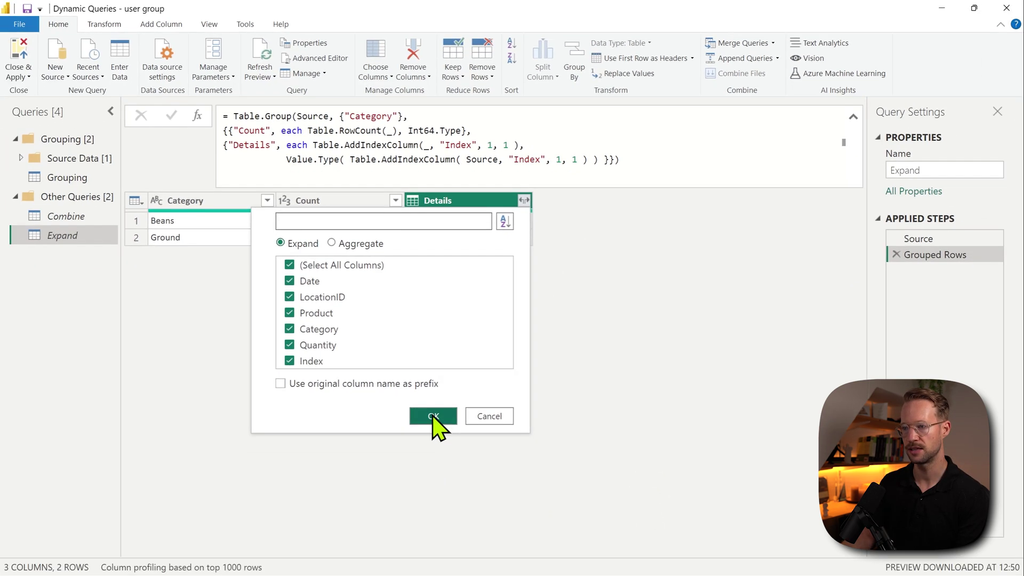
{"action": "left_click", "coordinate": [434, 417]}
{"action": "left_click_drag", "start_coordinate": [564, 550], "coordinate": [767, 551]}
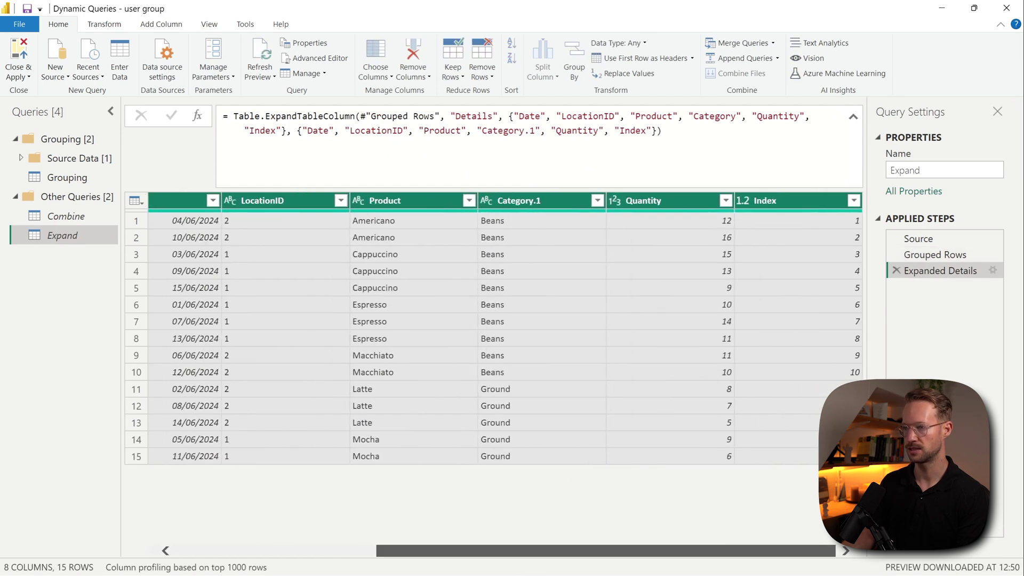
Step: In the Grouped Rows formula, wrap Source as Table.FirstN( Source, 0 ) for the Details type
{"action": "left_click_drag", "start_coordinate": [607, 551], "coordinate": [278, 551]}
{"action": "left_click", "coordinate": [927, 255]}
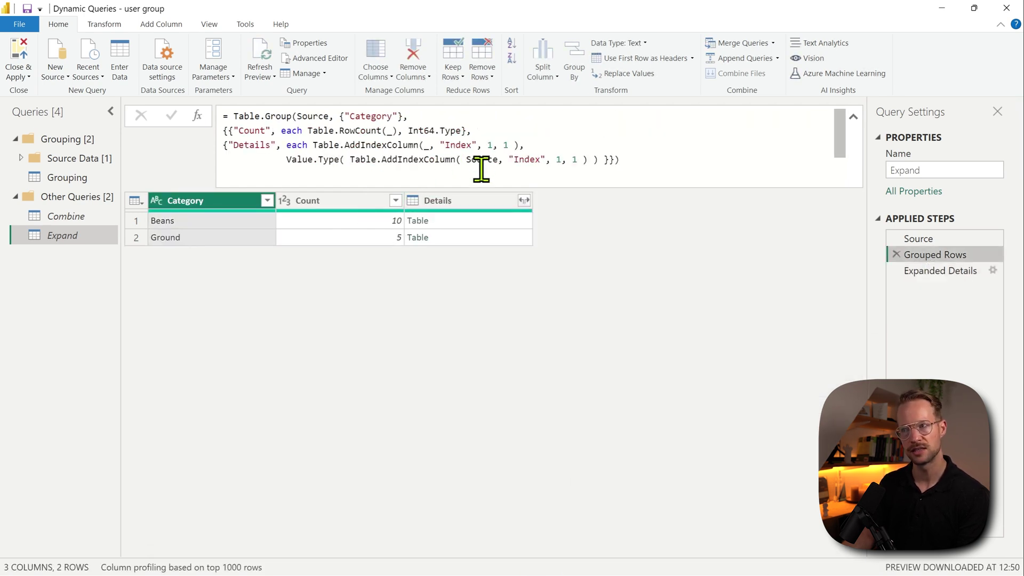
{"action": "left_click", "coordinate": [468, 160]}
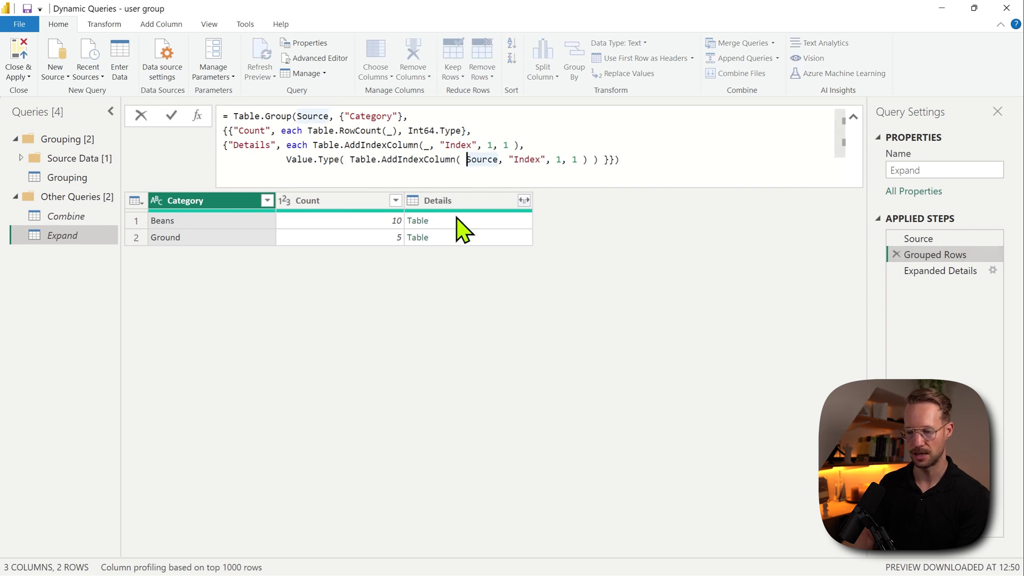
{"action": "type", "text": "Table.FirstN("}
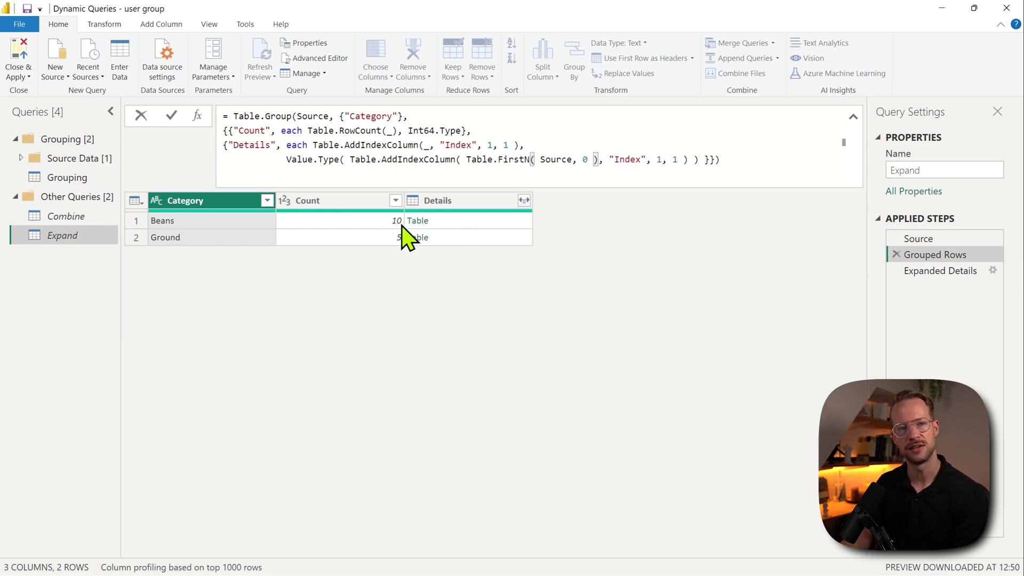
{"action": "key", "text": "Return"}
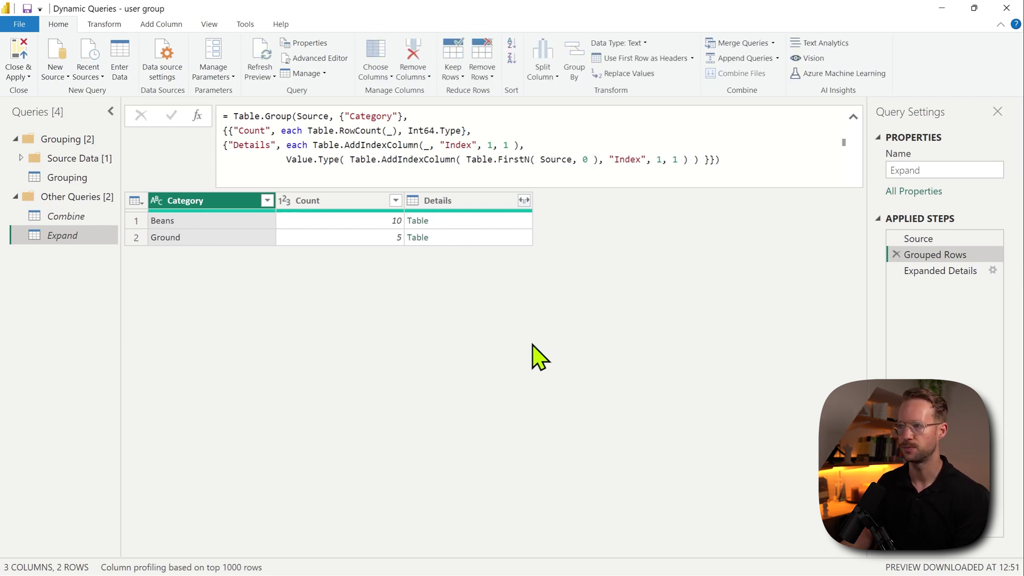
Step: Remove the duplicate Category from the Expanded Details columns, leaving 7 columns
{"action": "left_click", "coordinate": [957, 272]}
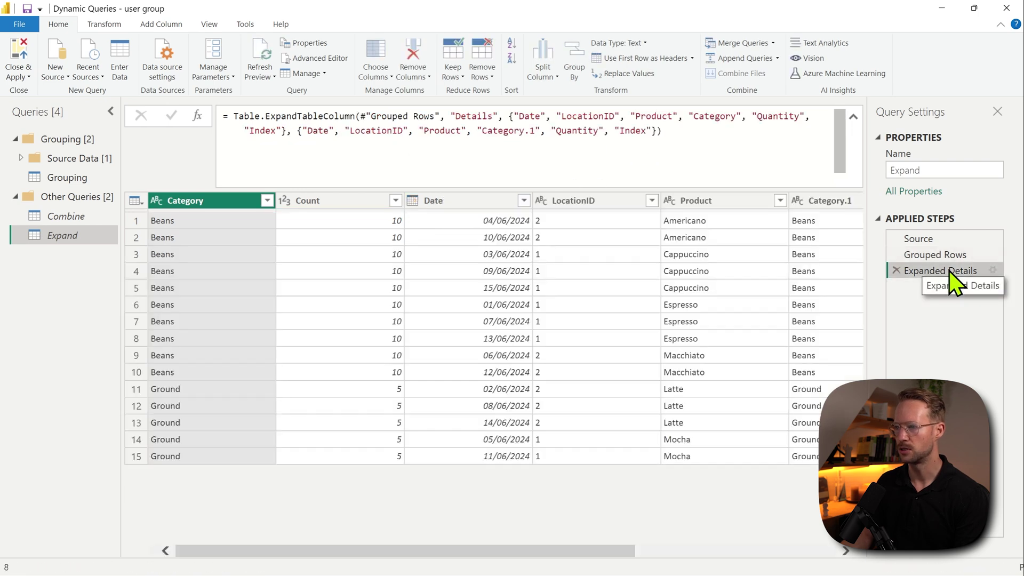
{"action": "left_click", "coordinate": [994, 271]}
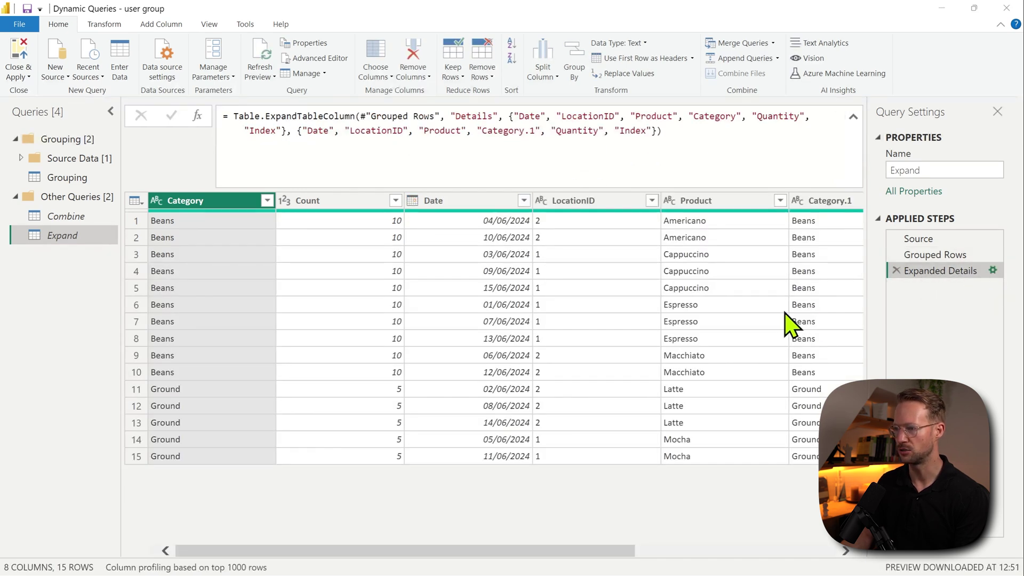
{"action": "left_click", "coordinate": [458, 211]}
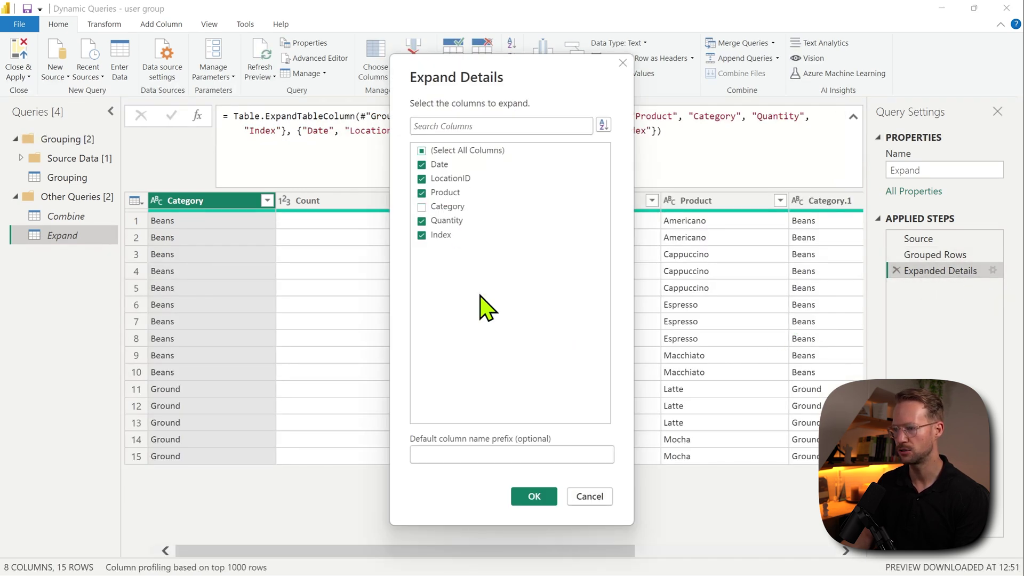
{"action": "left_click", "coordinate": [532, 504]}
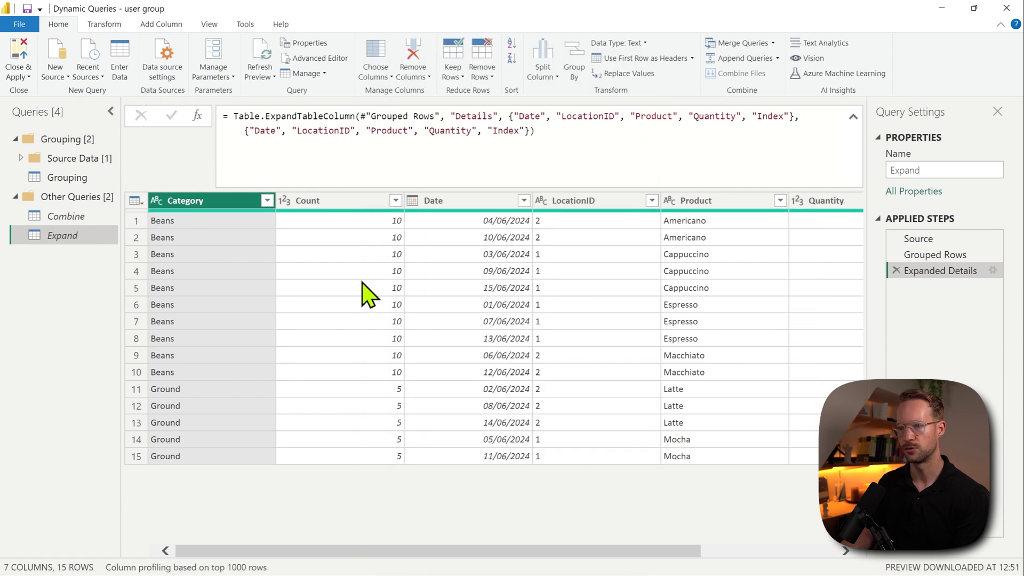
{"action": "left_click_drag", "start_coordinate": [331, 552], "coordinate": [213, 556]}
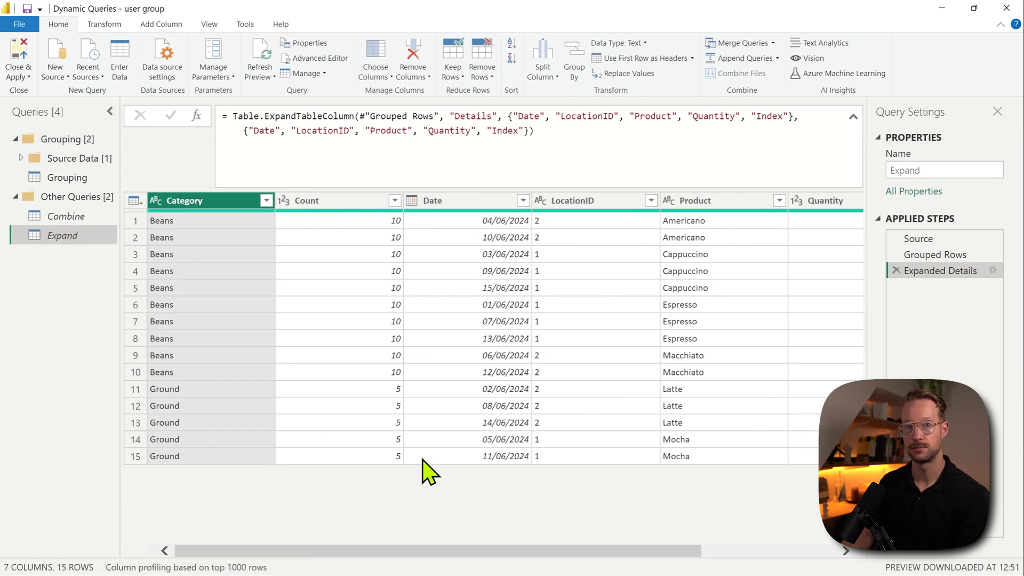
Step: Insert a step after Source changing LocationID to Whole Number, then check the expanded values
{"action": "left_click", "coordinate": [965, 233]}
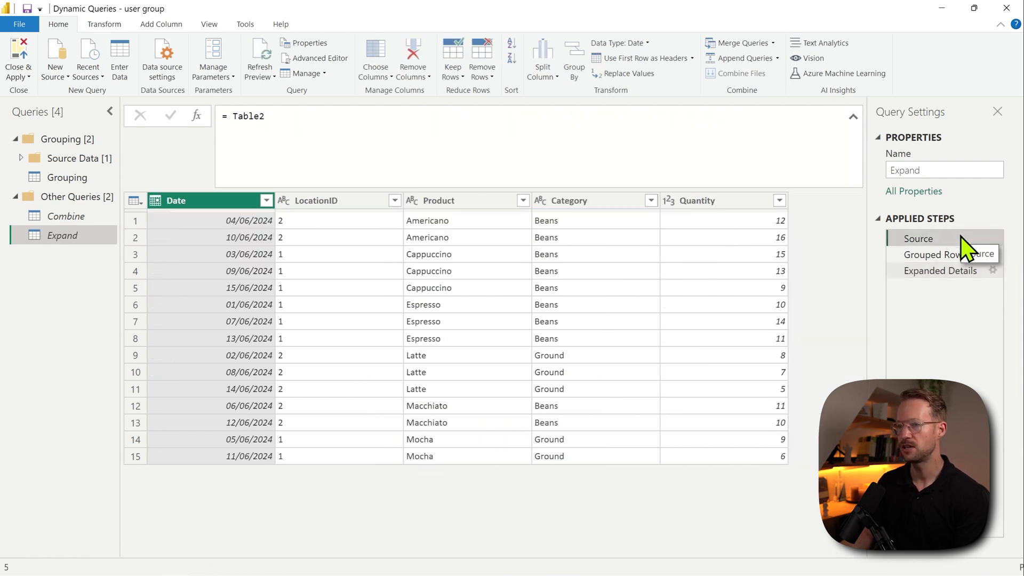
{"action": "left_click", "coordinate": [283, 201]}
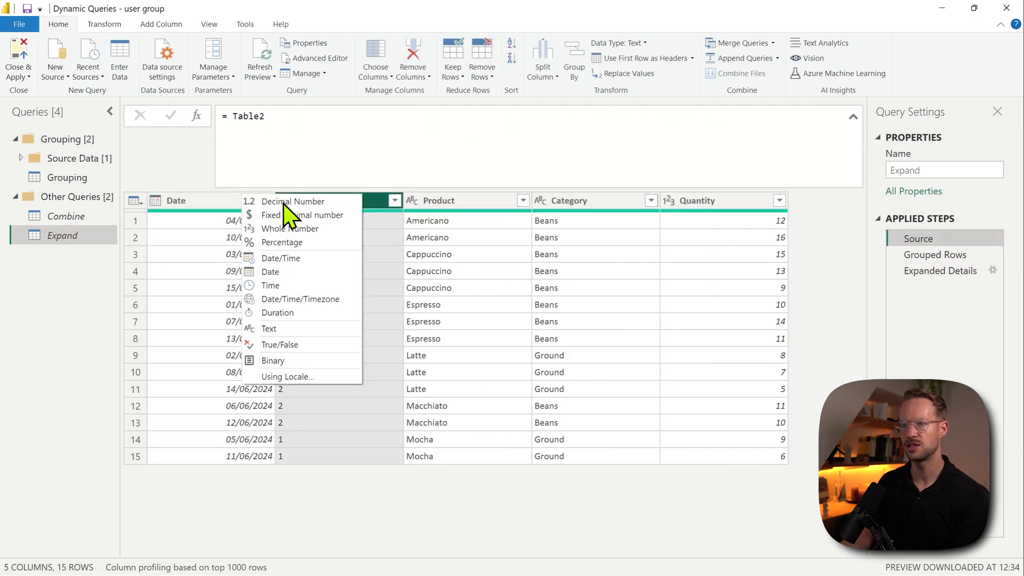
{"action": "left_click", "coordinate": [291, 228]}
{"action": "key", "text": "Return"}
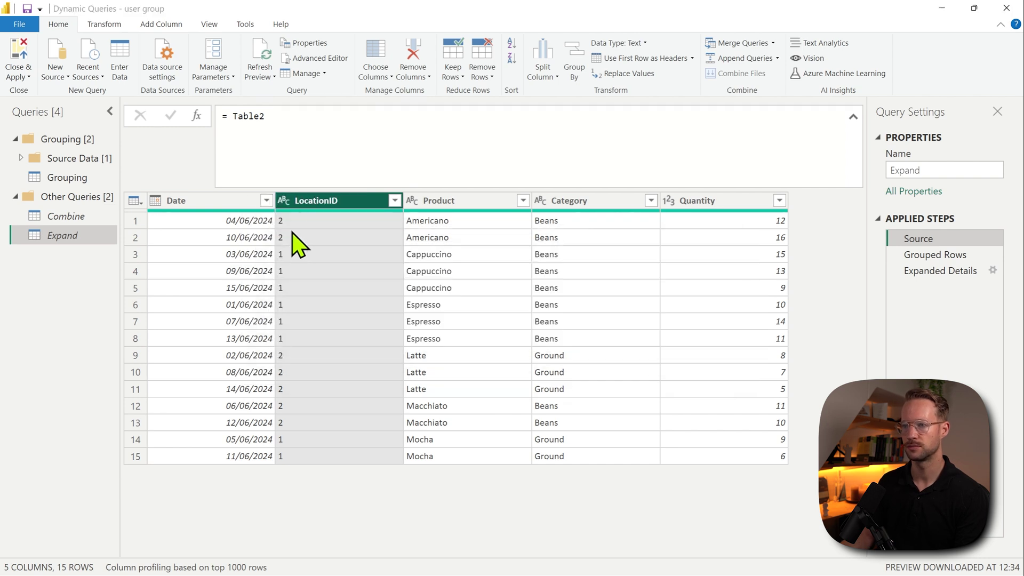
{"action": "left_click", "coordinate": [942, 289]}
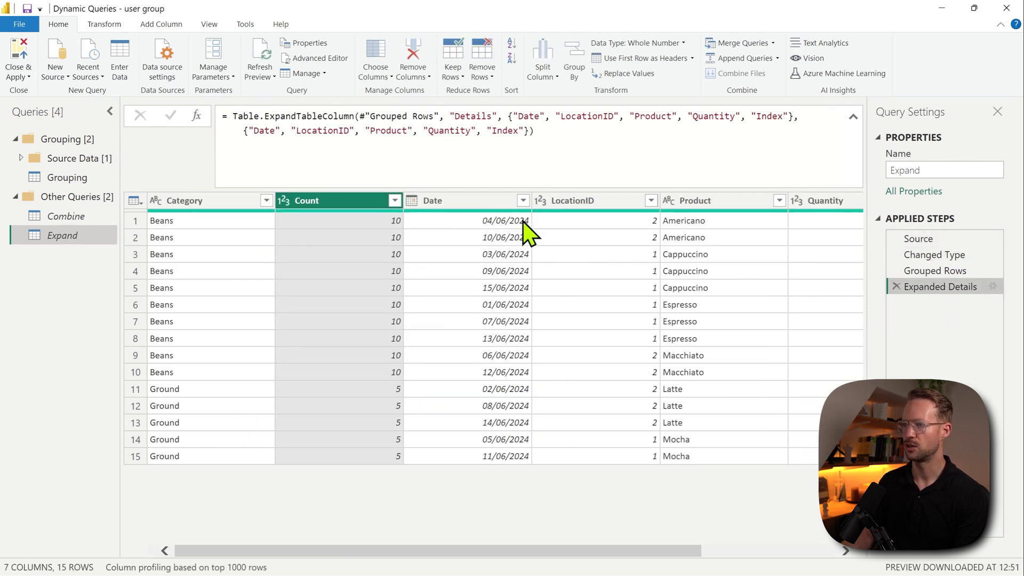
{"action": "left_click", "coordinate": [575, 205]}
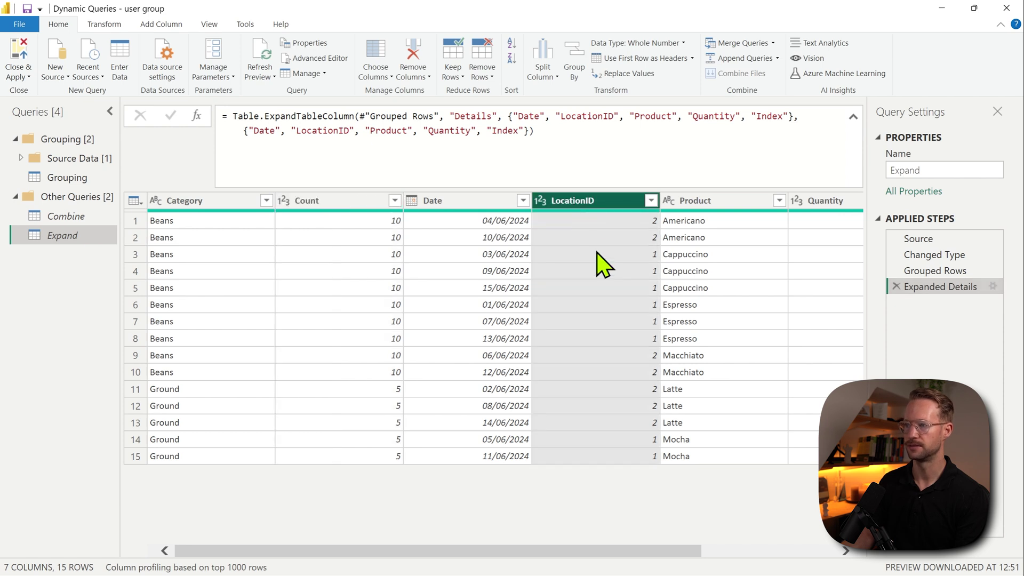
Step: Insert a Removed Columns step after Source dropping Date, then check the expanded result
{"action": "left_click", "coordinate": [930, 241]}
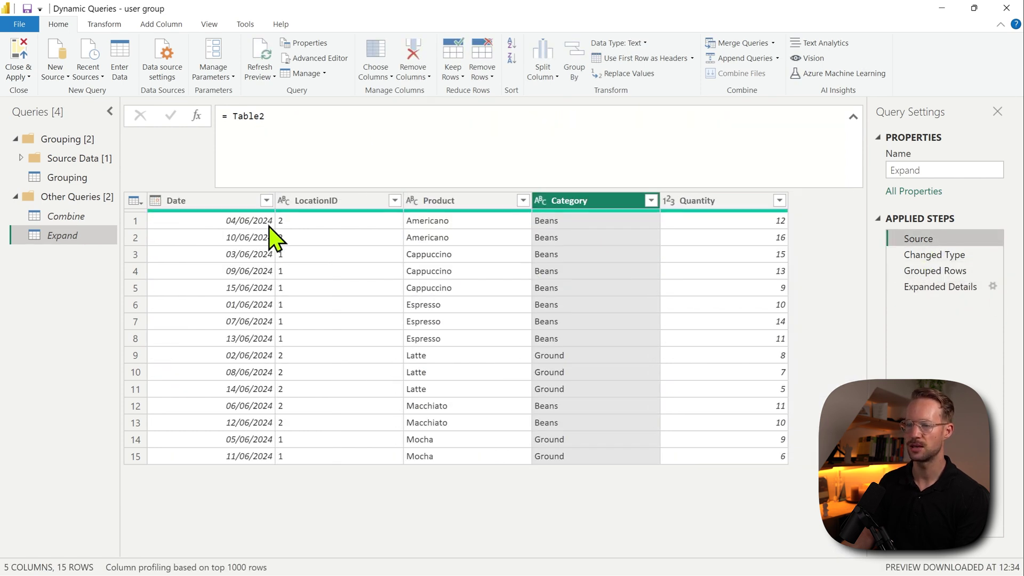
{"action": "right_click", "coordinate": [176, 202]}
{"action": "left_click", "coordinate": [198, 201]}
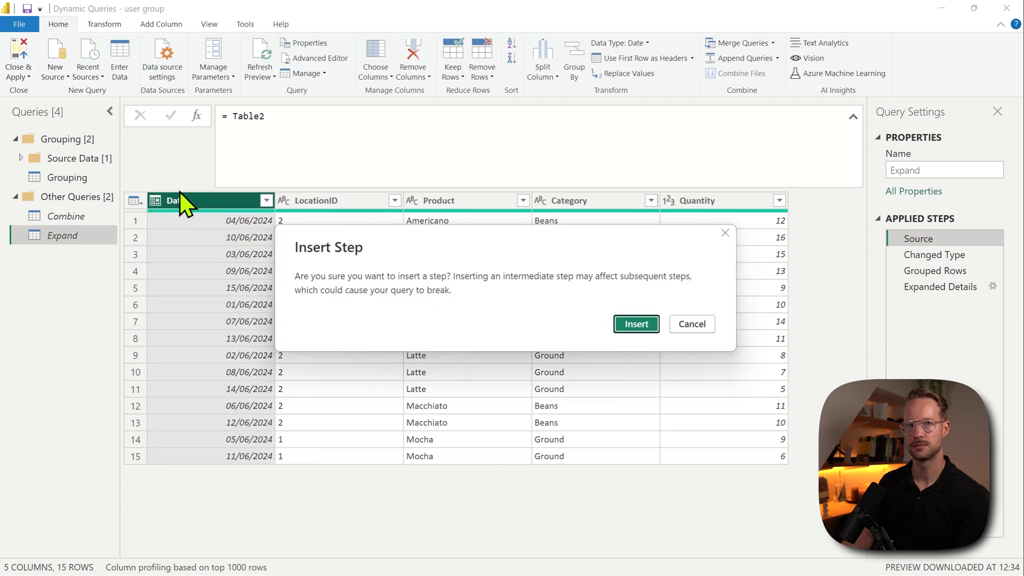
{"action": "key", "text": "Return"}
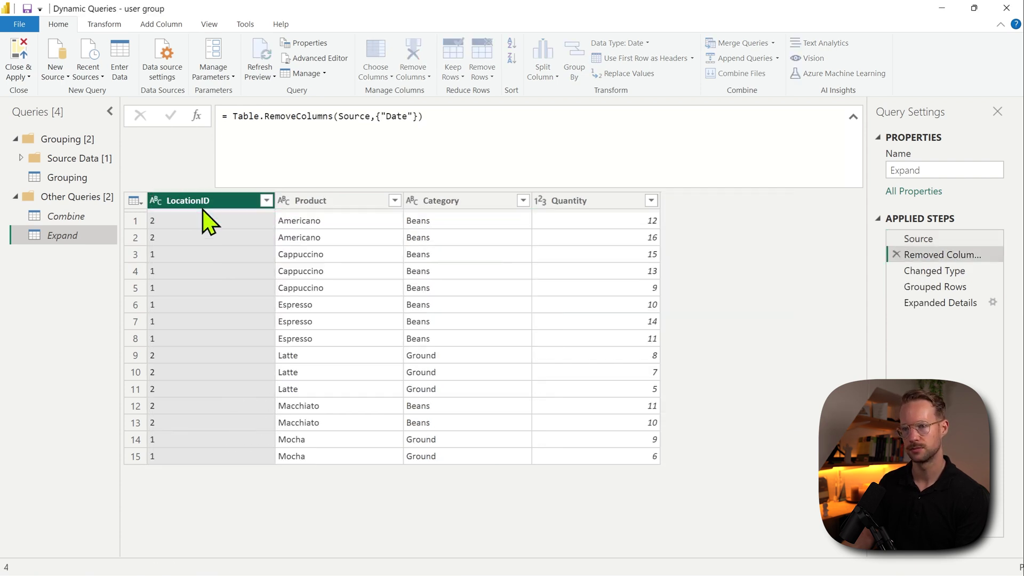
{"action": "left_click", "coordinate": [934, 286]}
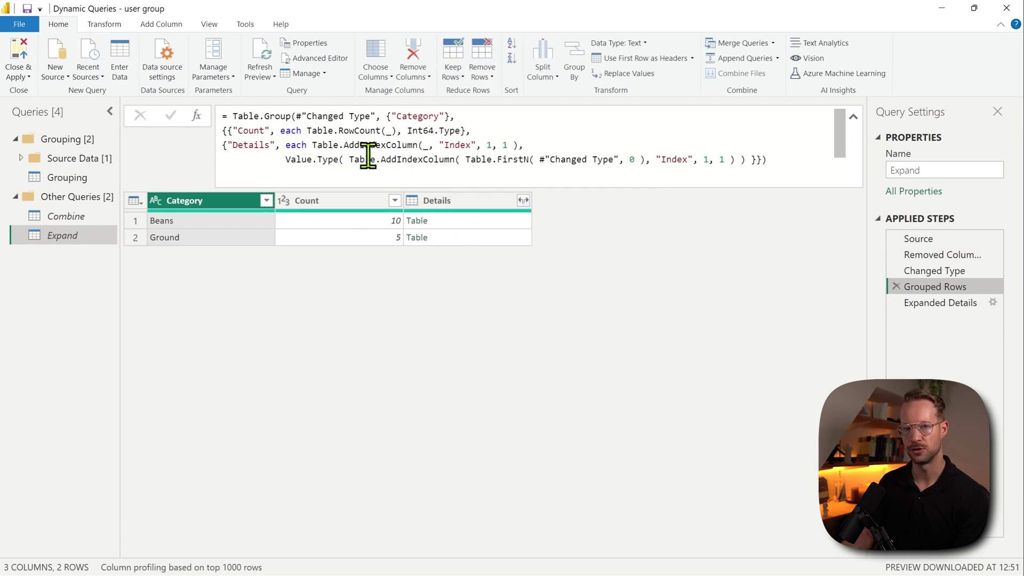
{"action": "left_click", "coordinate": [940, 305]}
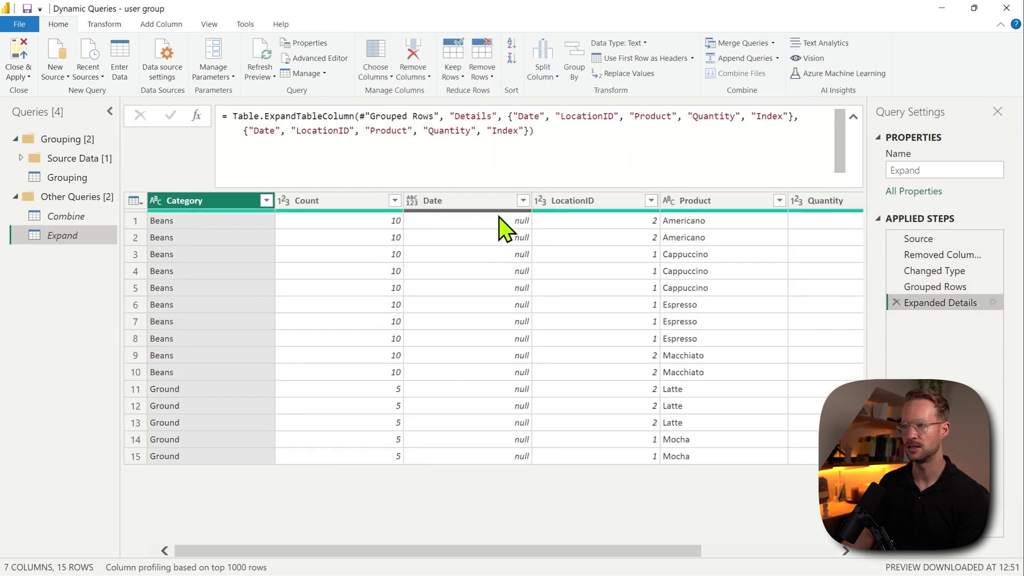
Step: Place each column list of the Expanded Details formula on its own line, then switch to the browser reference
{"action": "left_click", "coordinate": [454, 202]}
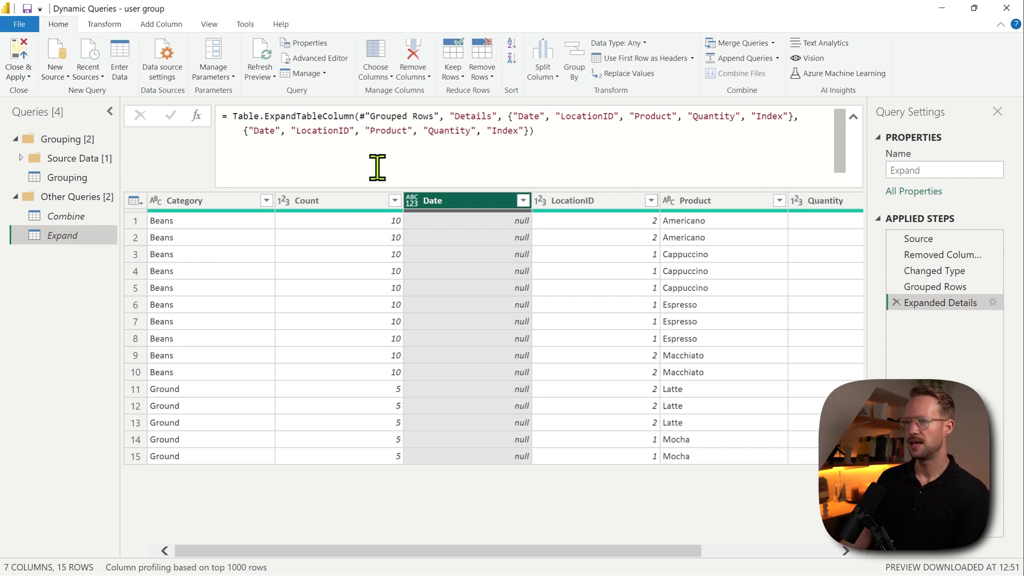
{"action": "left_click", "coordinate": [508, 116]}
{"action": "key", "text": "shift+Return"}
{"action": "left_click", "coordinate": [521, 130]}
{"action": "key", "text": "shift+Return"}
{"action": "key", "text": "Return"}
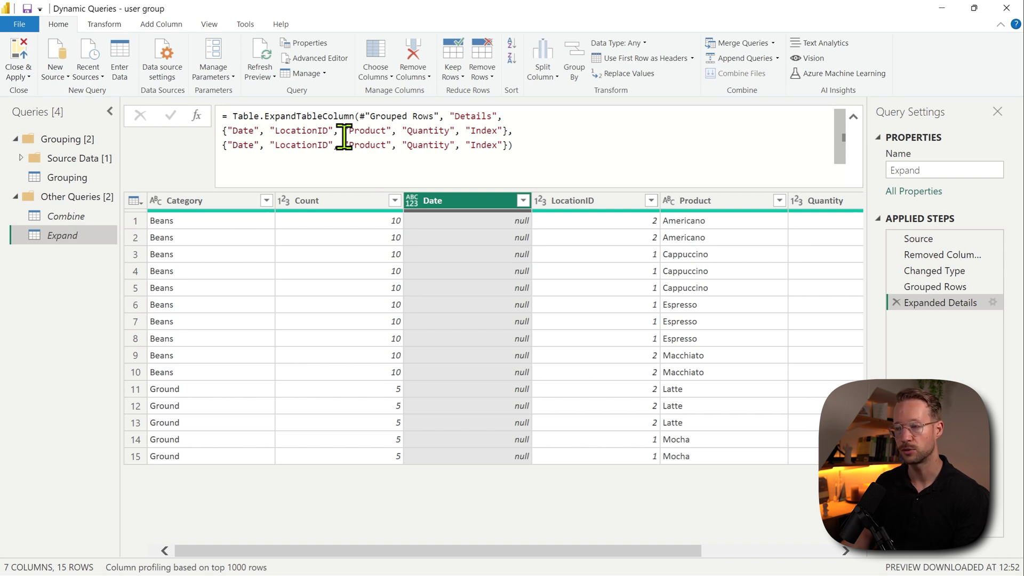
{"action": "key", "text": "alt+Tab"}
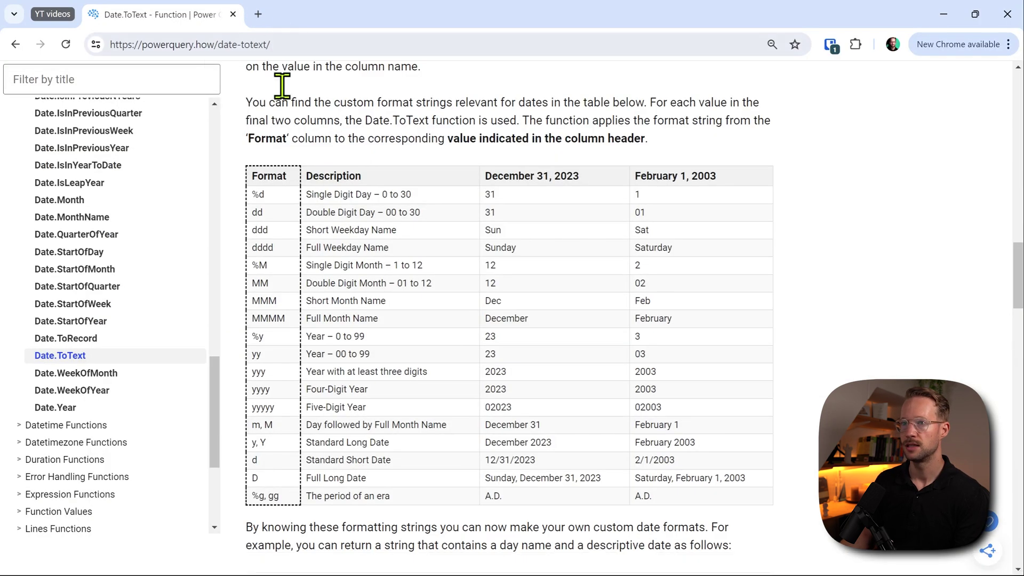
Step: Filter the powerquery.how functions by 'table.expand' and open the Table.ExpandTableColumn page
{"action": "left_click", "coordinate": [124, 81]}
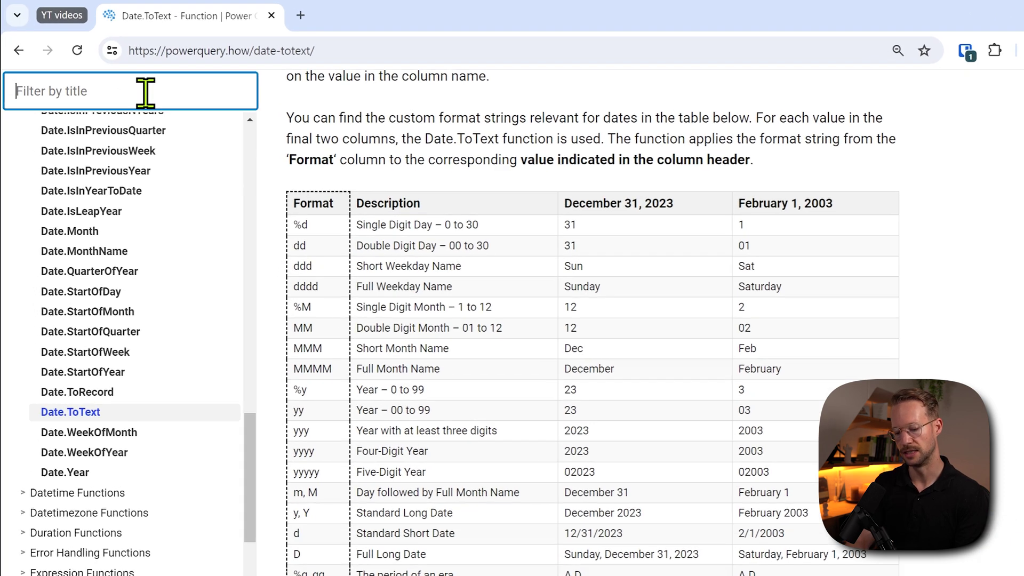
{"action": "type", "text": "table.expand"}
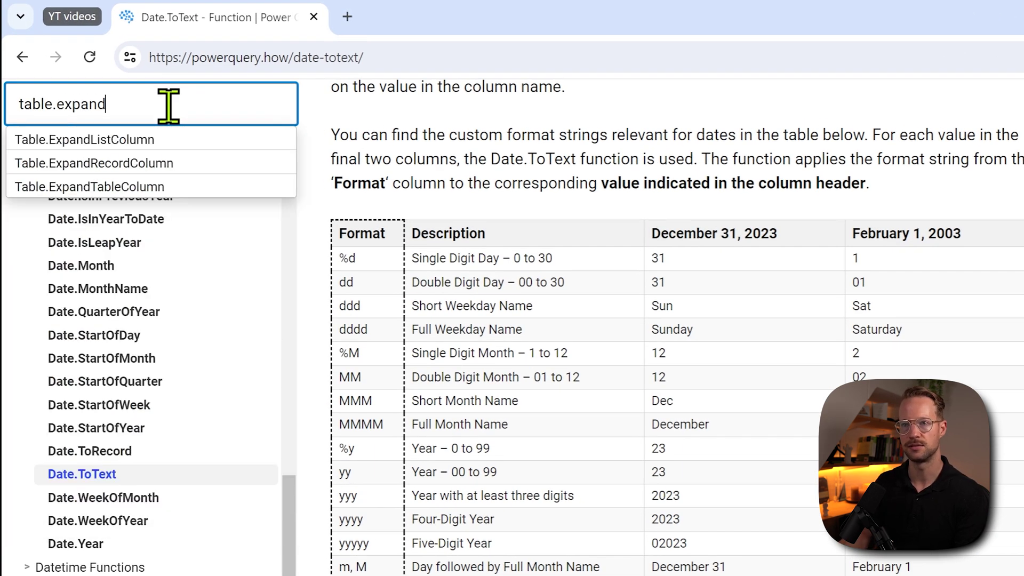
{"action": "left_click", "coordinate": [134, 190]}
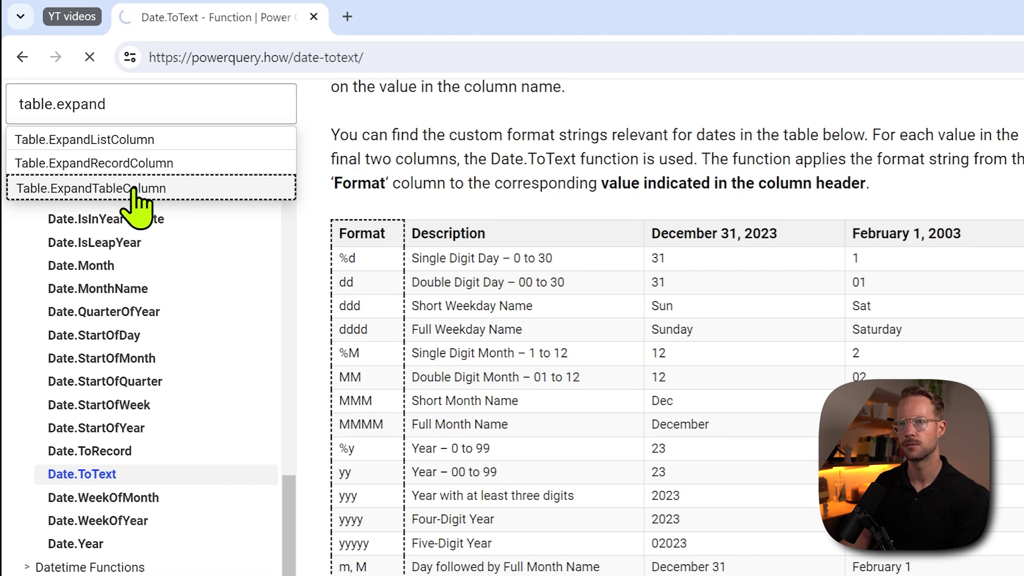
Step: Highlight the optional newColumnNames argument in the syntax, then return to Power Query Editor
{"action": "scroll", "coordinate": [475, 326], "scroll_direction": "down", "scroll_amount": 3}
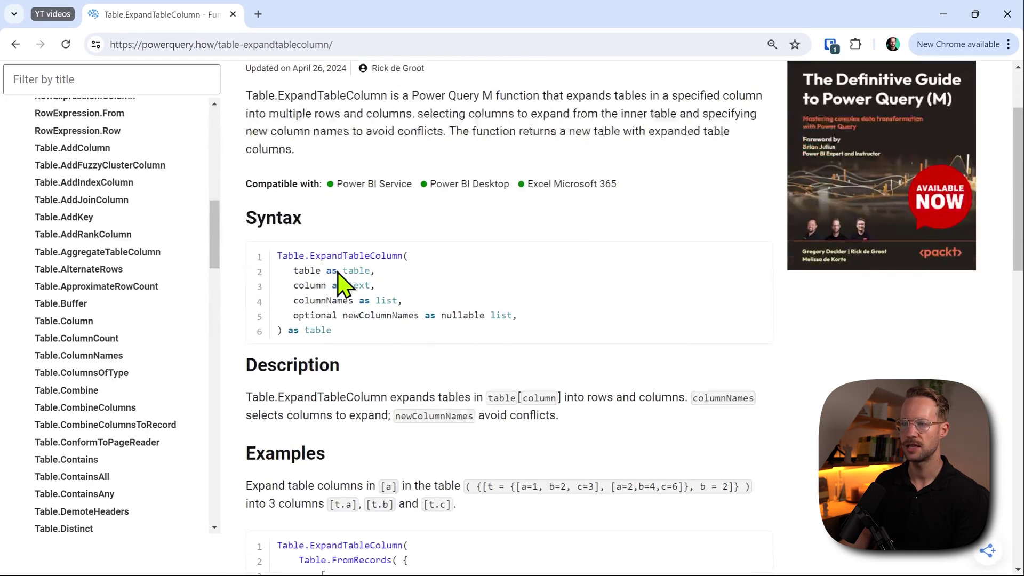
{"action": "scroll", "coordinate": [337, 271], "scroll_direction": "up", "scroll_amount": 1}
{"action": "scroll", "coordinate": [314, 240], "scroll_direction": "down", "scroll_amount": 1}
{"action": "left_click_drag", "start_coordinate": [288, 241], "coordinate": [385, 246]}
{"action": "left_click", "coordinate": [420, 247]}
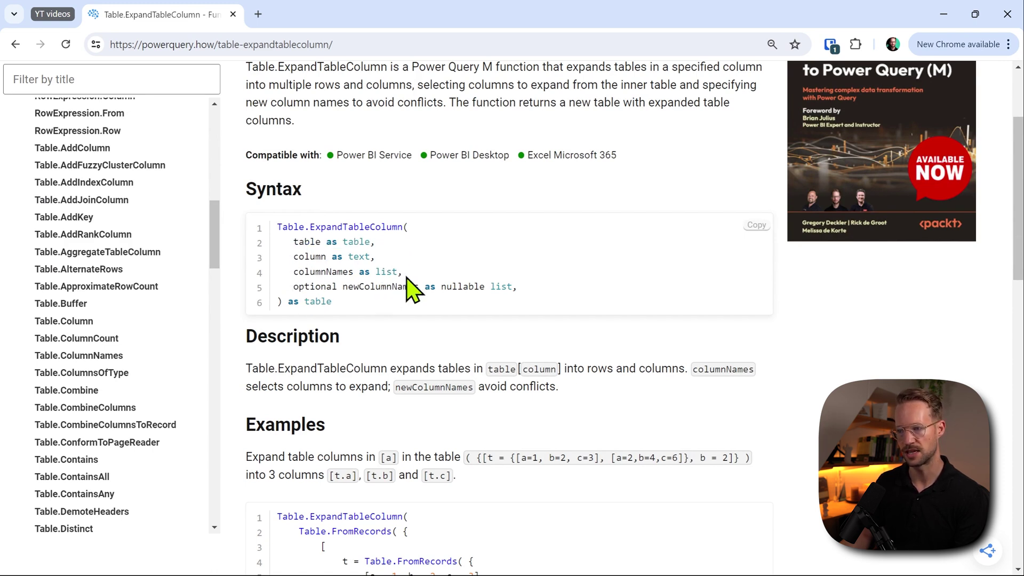
{"action": "left_click_drag", "start_coordinate": [294, 286], "coordinate": [529, 292]}
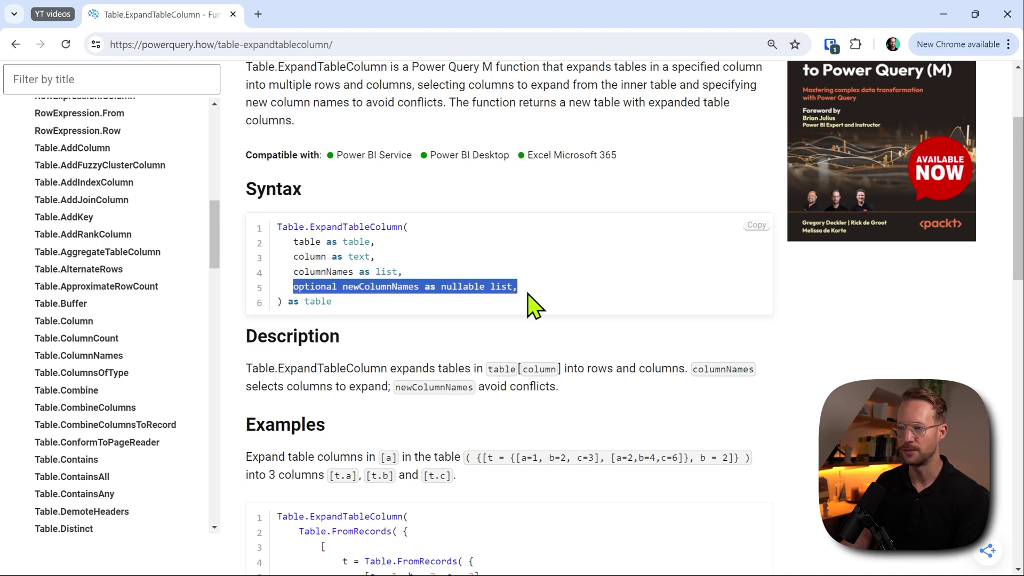
{"action": "left_click", "coordinate": [461, 329]}
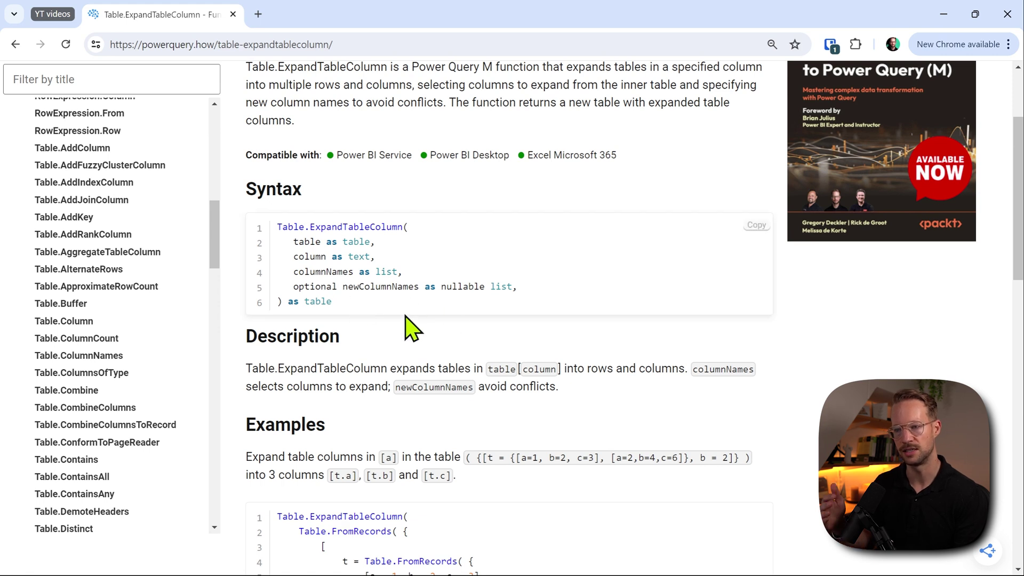
{"action": "scroll", "coordinate": [405, 320], "scroll_direction": "up", "scroll_amount": 1}
{"action": "left_click_drag", "start_coordinate": [512, 356], "coordinate": [293, 356]}
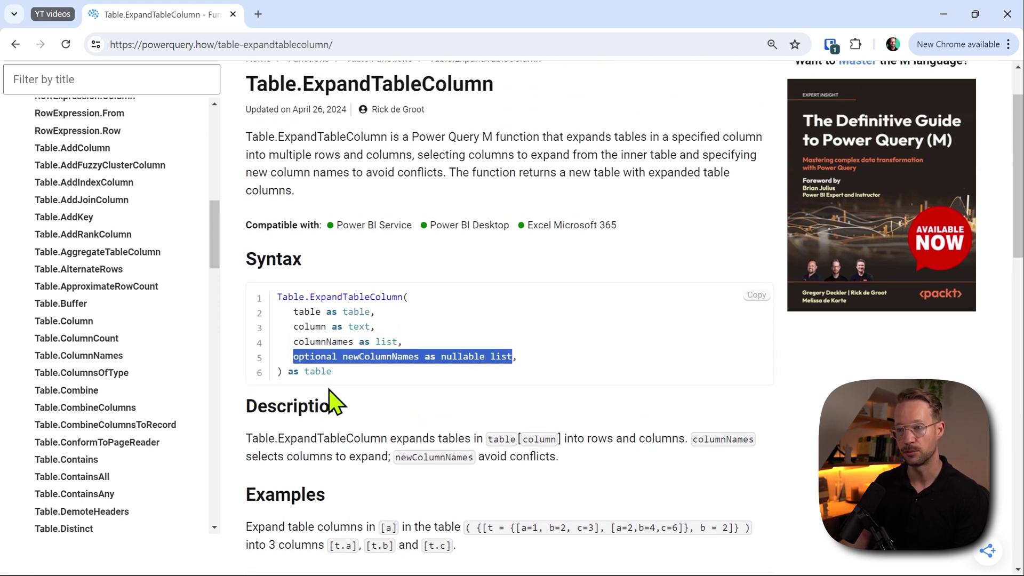
{"action": "key", "text": "alt+Tab"}
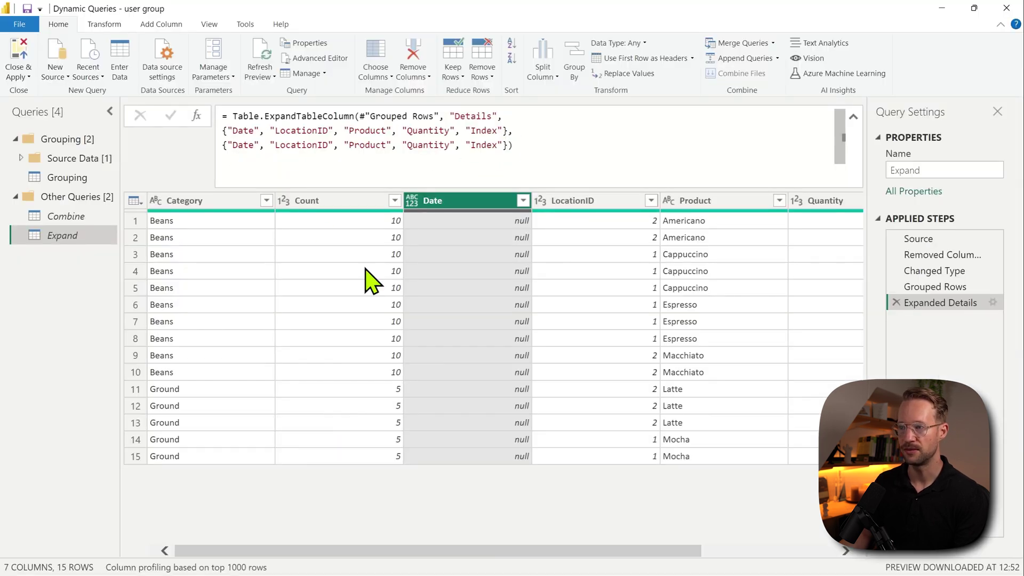
Step: Try renaming the expanded Date column to MyDate via the new-names list
{"action": "left_click", "coordinate": [234, 143]}
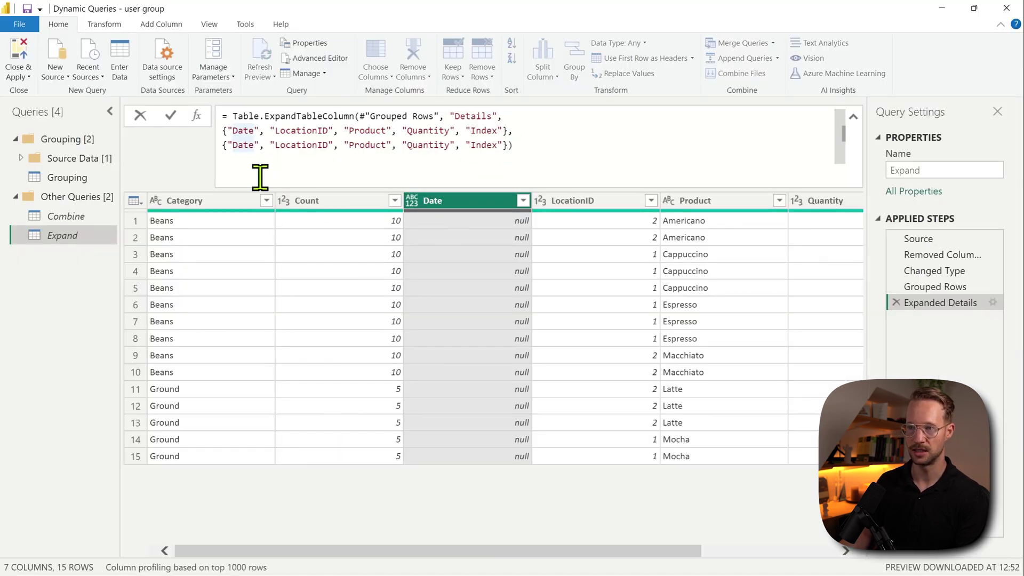
{"action": "type", "text": "My"}
{"action": "key", "text": "Return"}
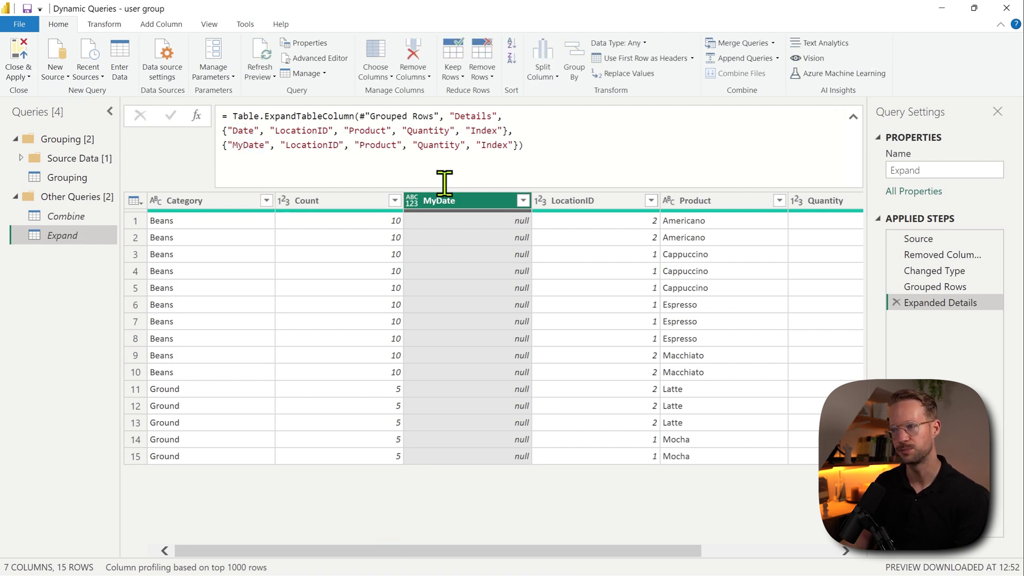
Step: Delete the new column names list from the Expanded Details formula so Date keeps its name
{"action": "left_click", "coordinate": [519, 144]}
{"action": "double_click", "coordinate": [510, 130]}
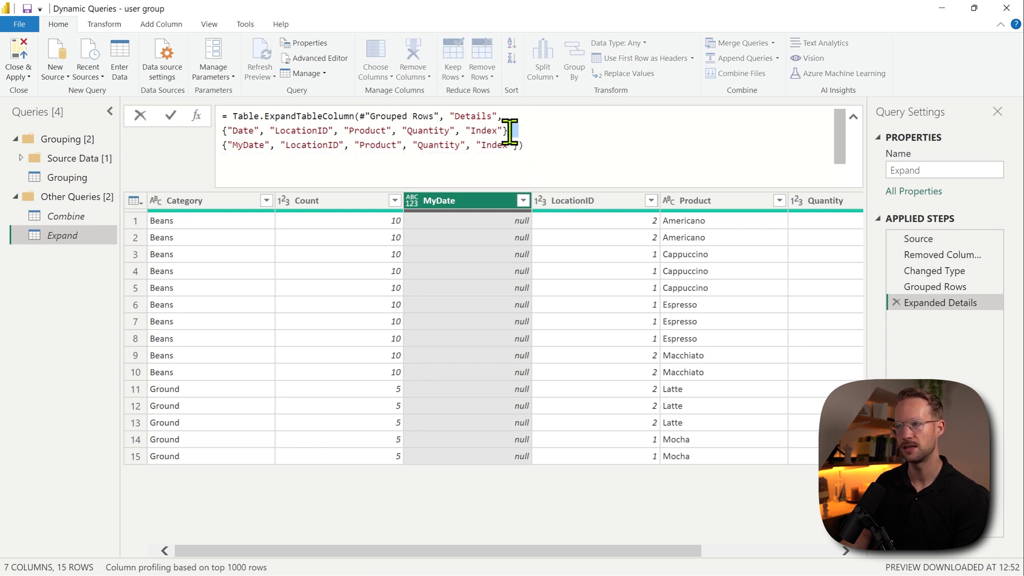
{"action": "left_click", "coordinate": [518, 150], "text": "shift"}
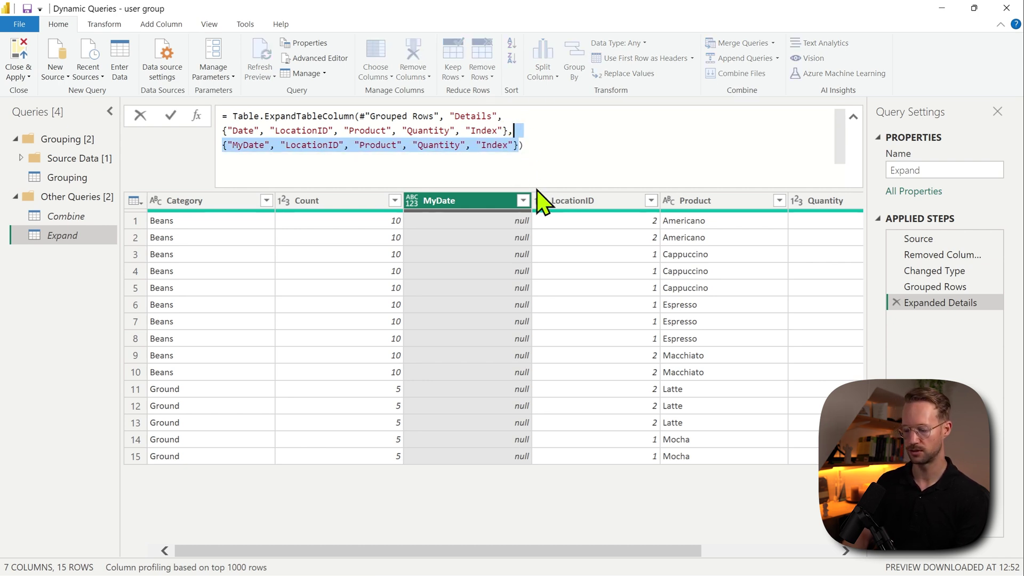
{"action": "key", "text": "Delete"}
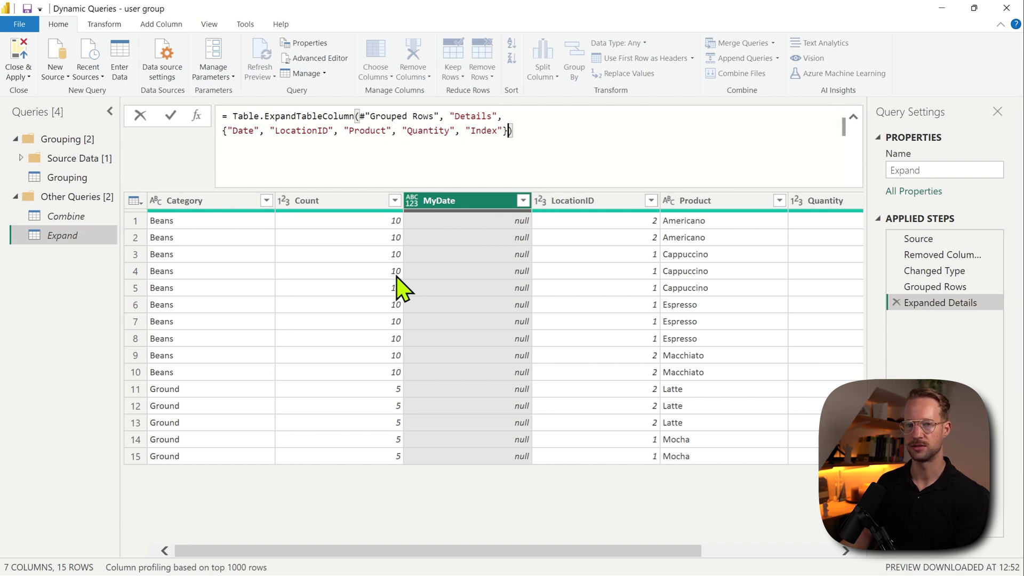
{"action": "key", "text": "Return"}
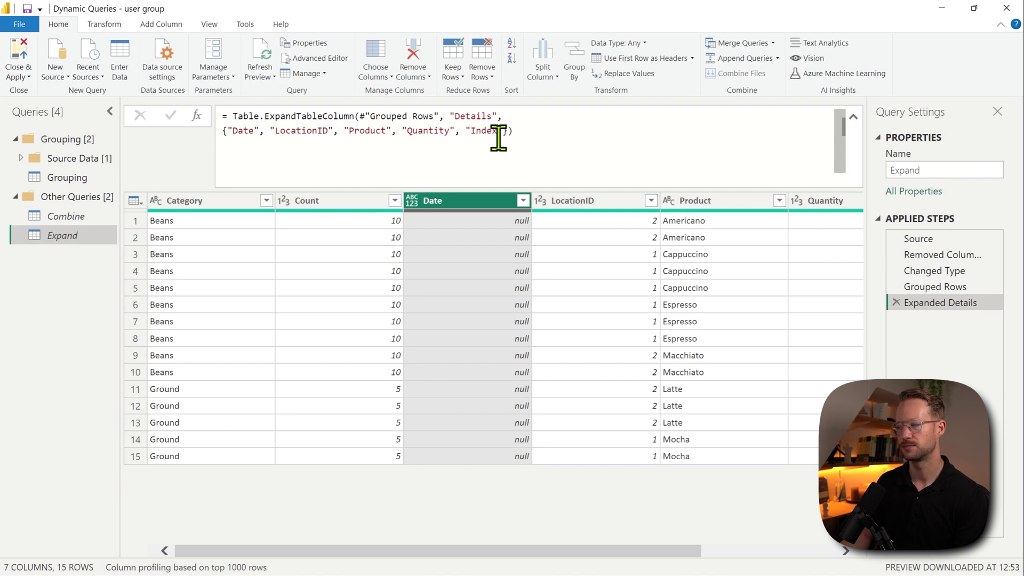
Step: Add a Custom1 step = Table.ColumnNames( #"Grouped Rows" ), listing Category, Count and Details
{"action": "left_click", "coordinate": [937, 287]}
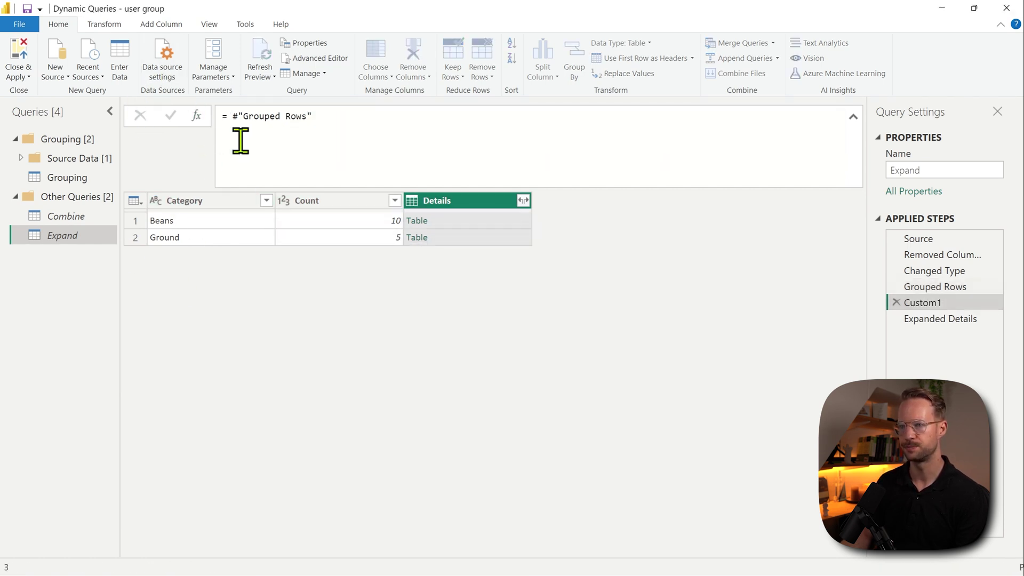
{"action": "type", "text": "Table.Column"}
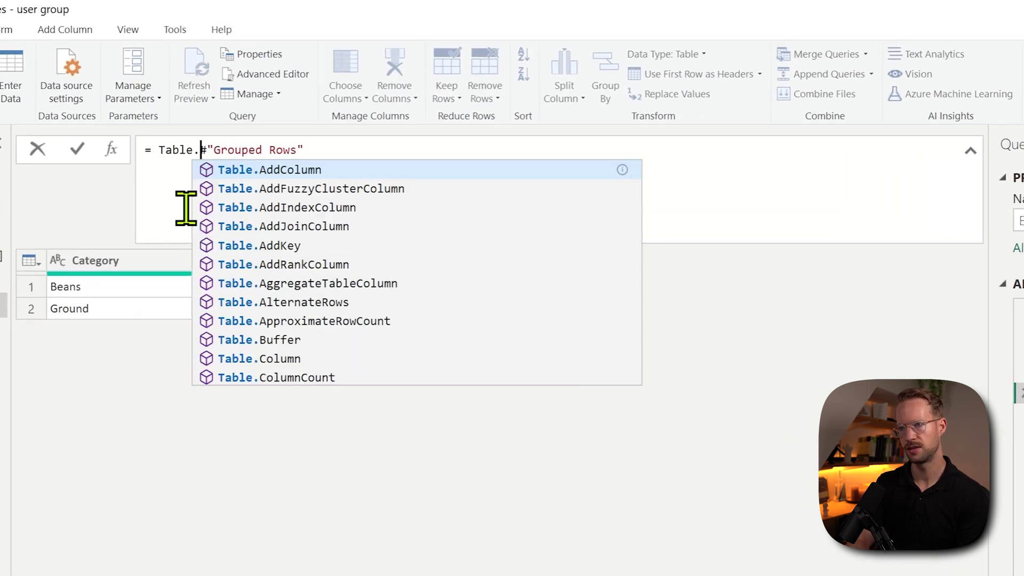
{"action": "type", "text": "Names( #\"Grouped"}
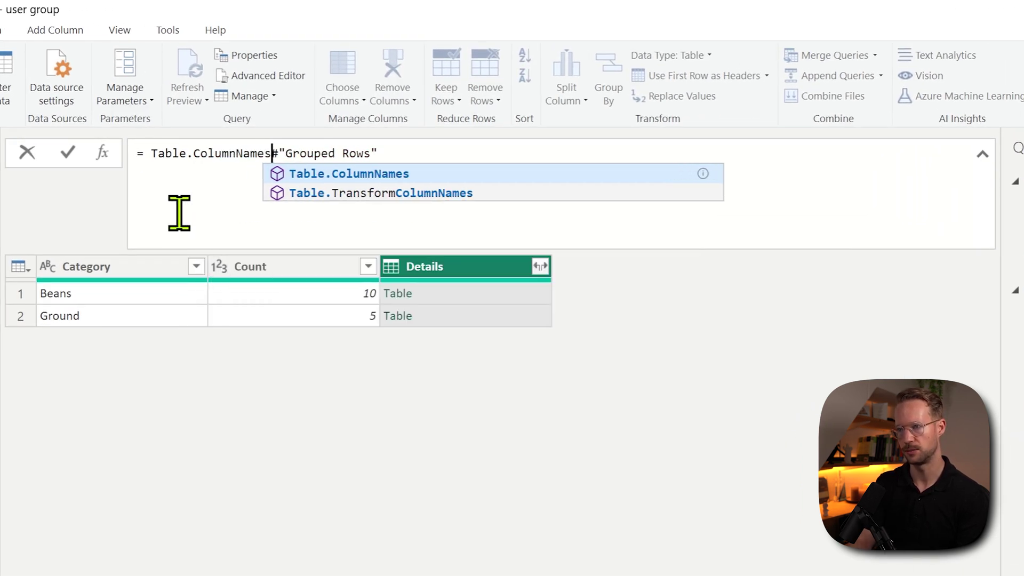
{"action": "type", "text": " Rows\" )"}
{"action": "key", "text": "Return"}
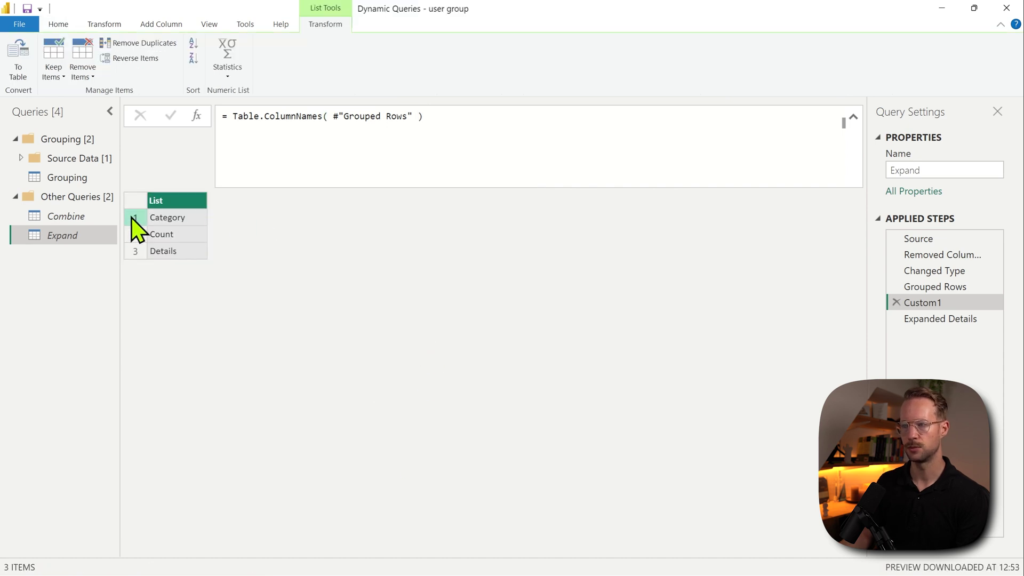
{"action": "left_click", "coordinate": [943, 288]}
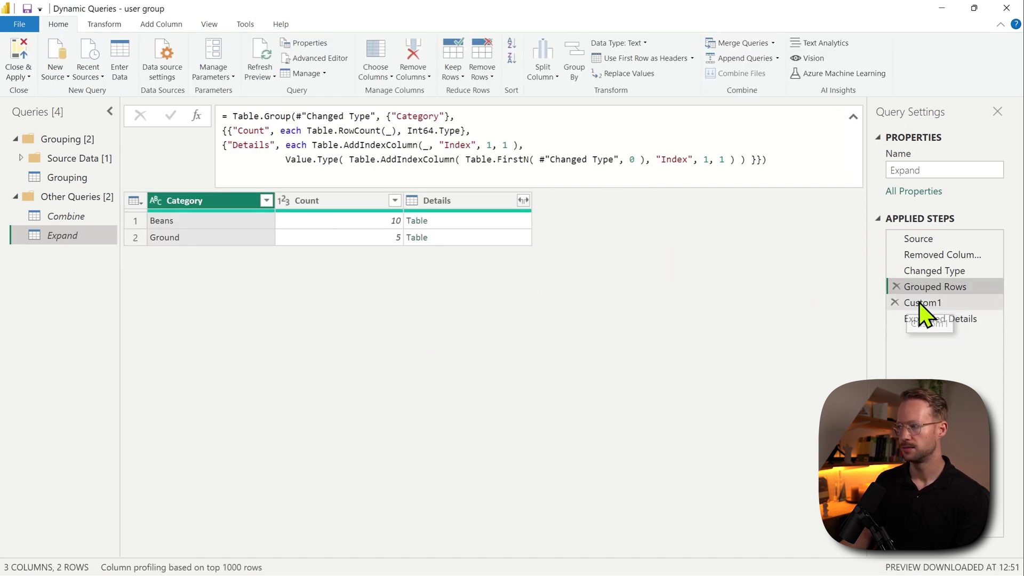
{"action": "left_click", "coordinate": [921, 302]}
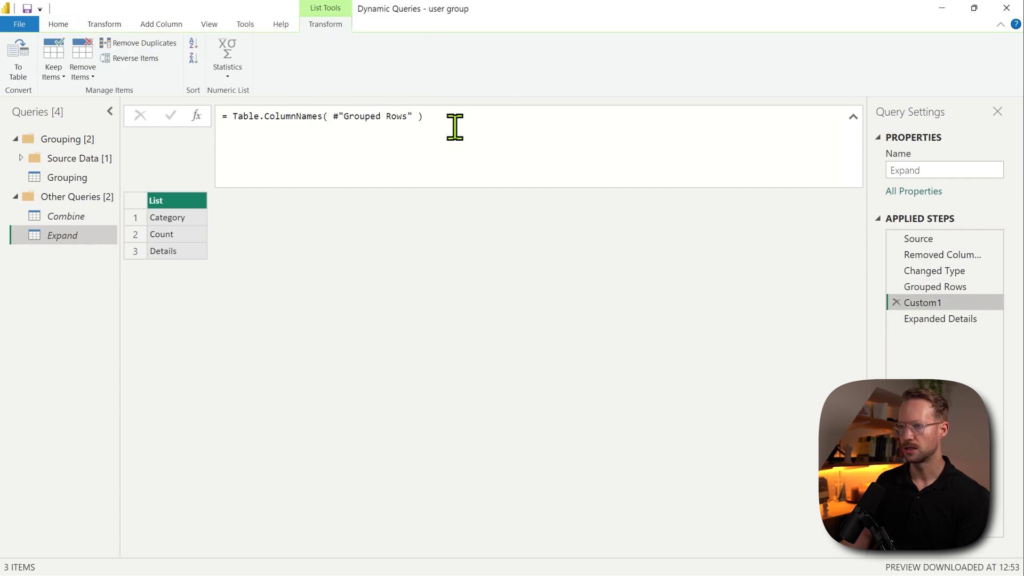
{"action": "left_click_drag", "start_coordinate": [453, 128], "coordinate": [191, 117]}
{"action": "left_click", "coordinate": [401, 261]}
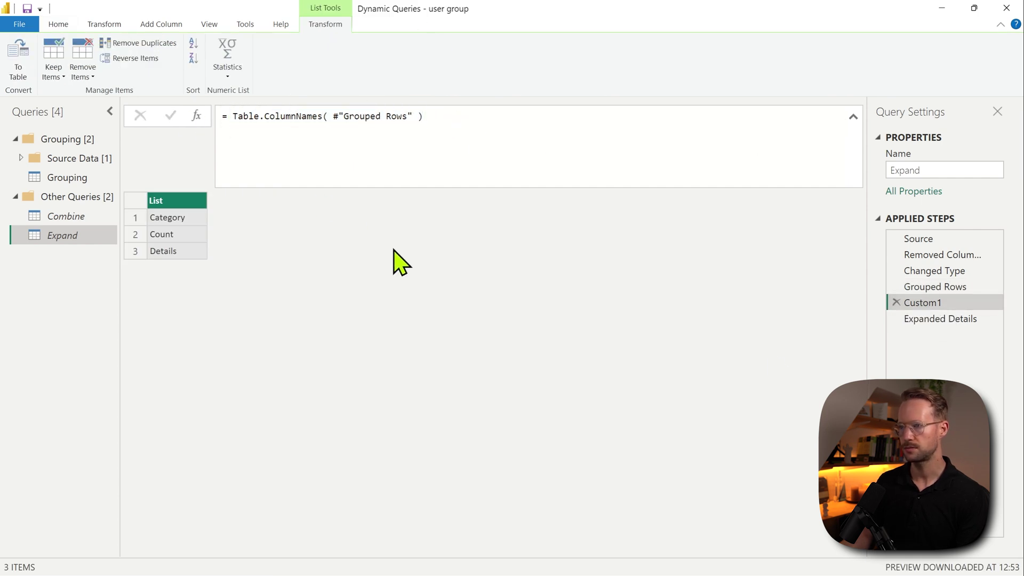
{"action": "left_click", "coordinate": [949, 286]}
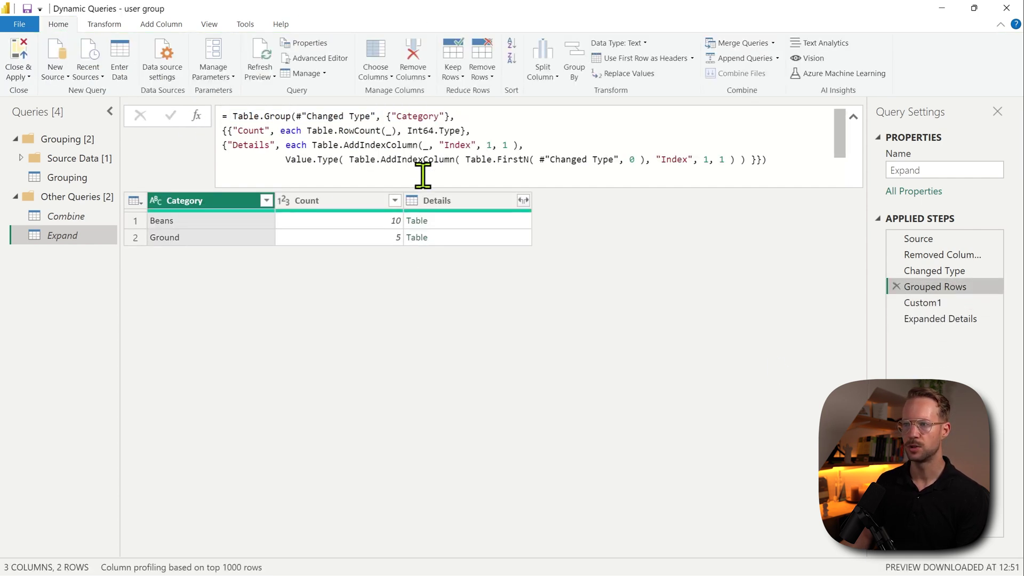
Step: Preview the Beans Details table and insert a step referencing #"Grouped Rows"[Details]{0}
{"action": "left_click", "coordinate": [458, 221]}
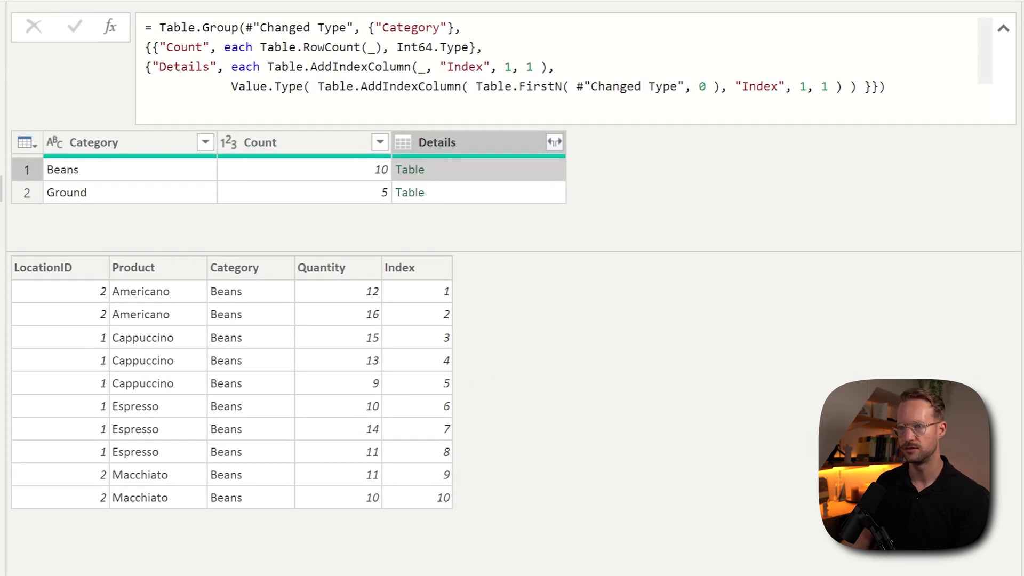
{"action": "left_click", "coordinate": [110, 27]}
{"action": "key", "text": "Escape"}
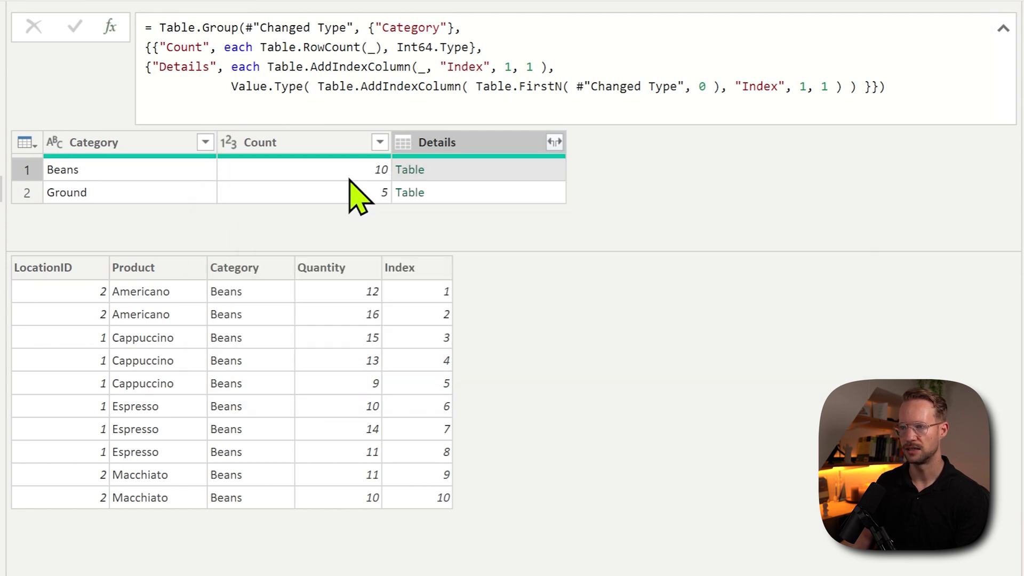
{"action": "left_click", "coordinate": [286, 29]}
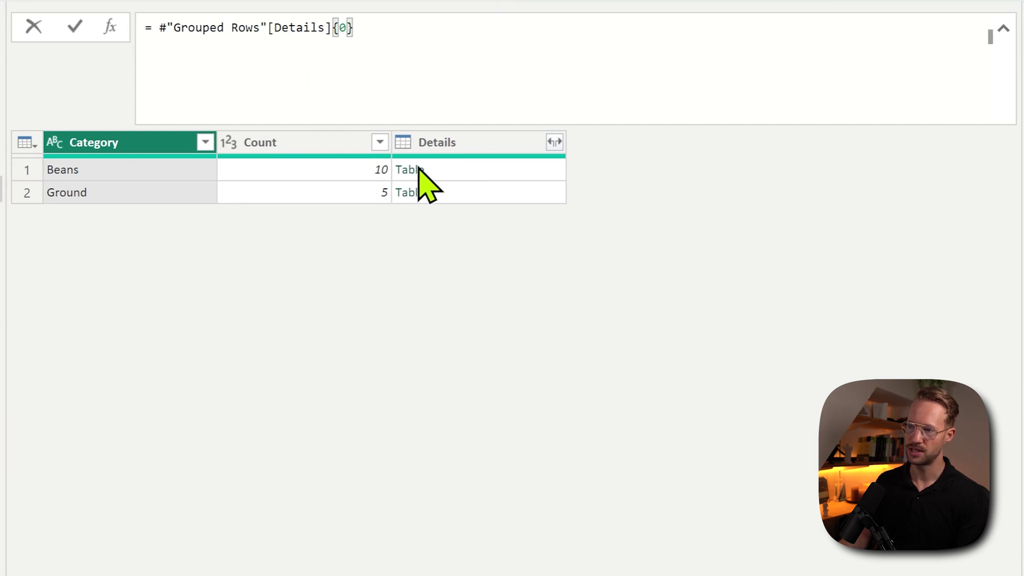
{"action": "left_click", "coordinate": [160, 27]}
Step: Wrap the reference in Table.ColumnNames( ) so Custom2 lists LocationID, Product, Category, Quantity and Index
{"action": "type", "text": "Table"}
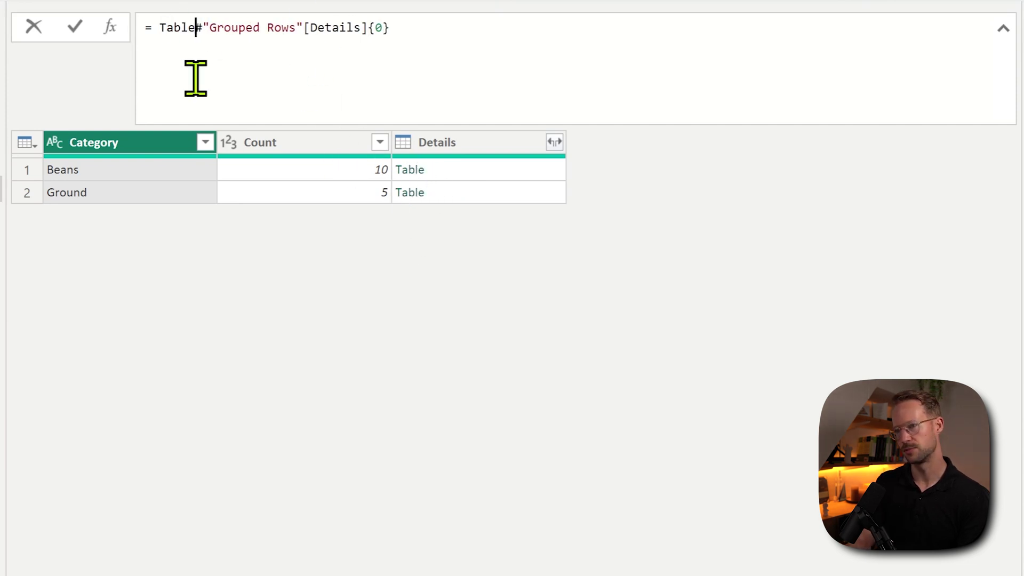
{"action": "type", "text": ".ColumnNames"}
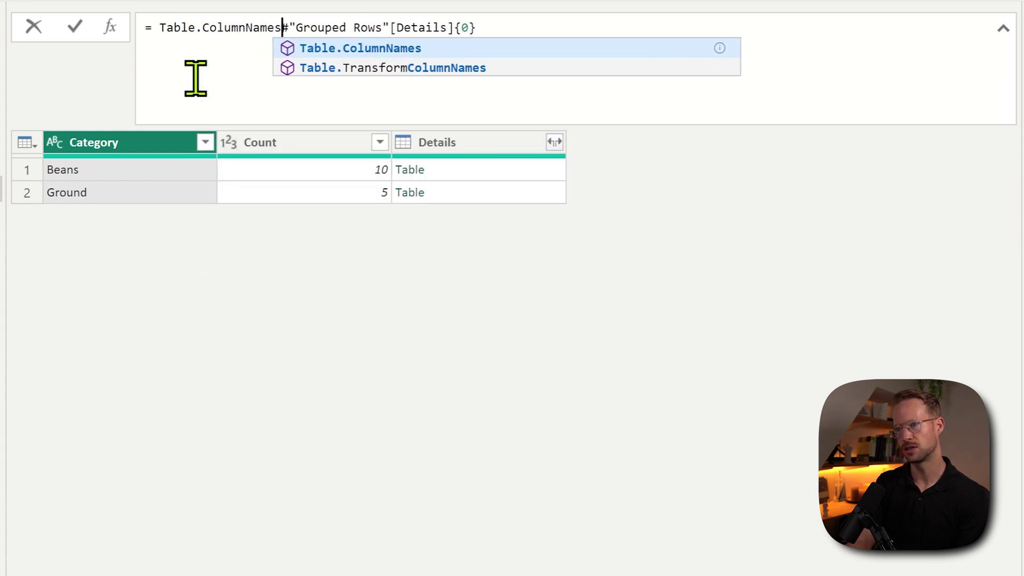
{"action": "type", "text": "( "}
{"action": "type", "text": ")"}
{"action": "key", "text": "Return"}
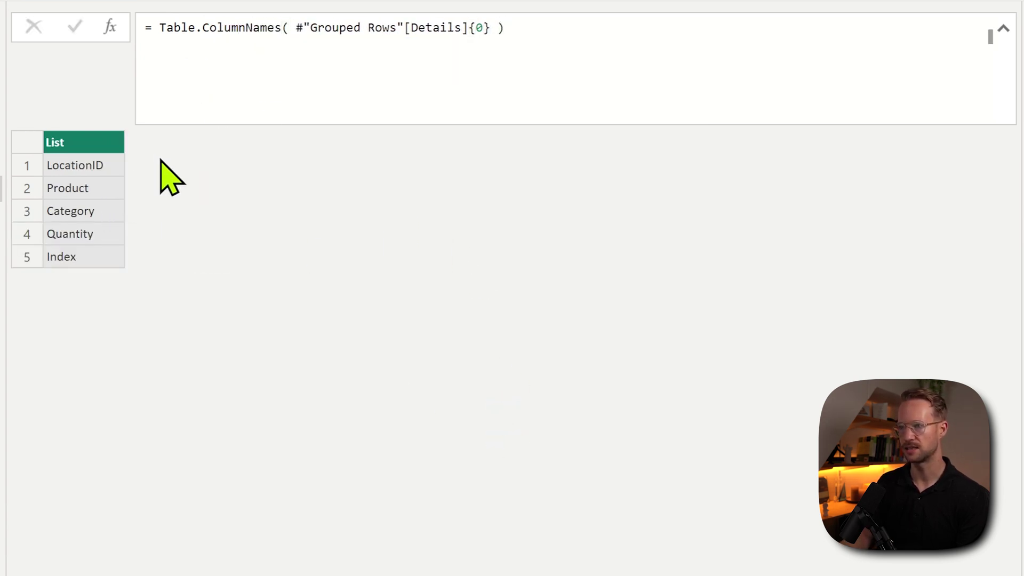
{"action": "left_click_drag", "start_coordinate": [504, 27], "coordinate": [155, 32]}
{"action": "key", "text": "ctrl+c"}
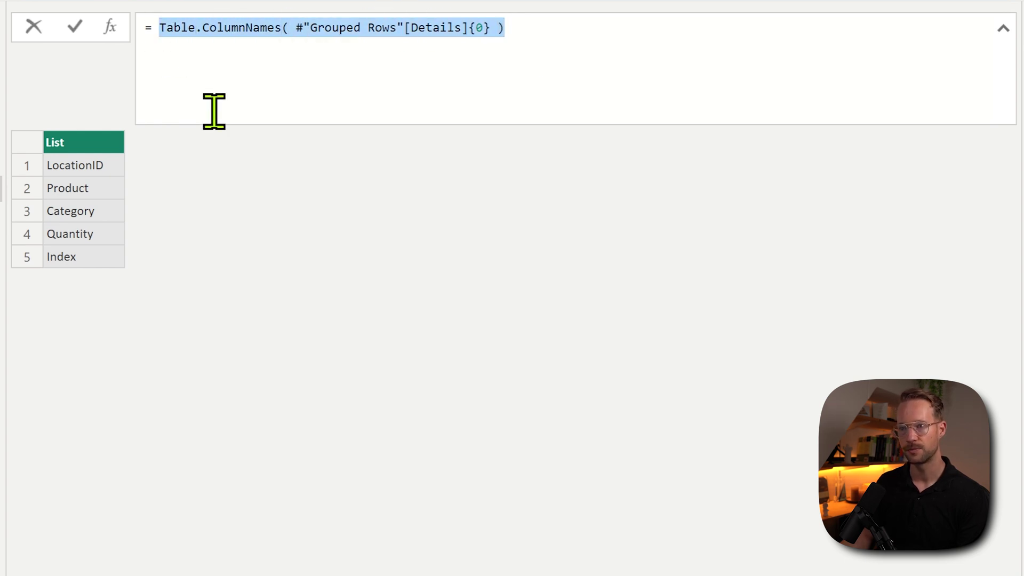
{"action": "left_click", "coordinate": [942, 295]}
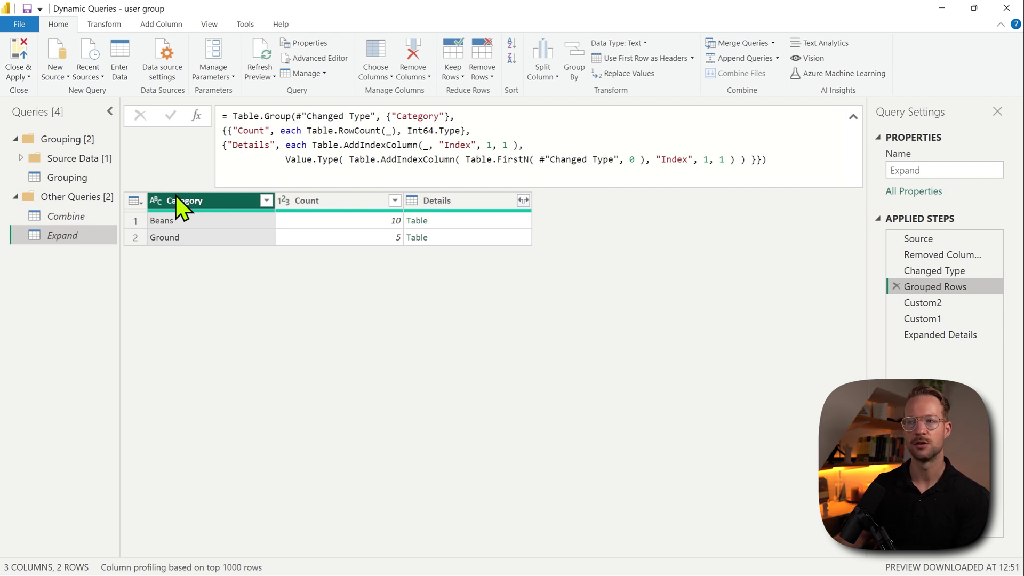
Step: Remove the Custom2 and Custom1 helper steps from Applied Steps
{"action": "left_click", "coordinate": [447, 222]}
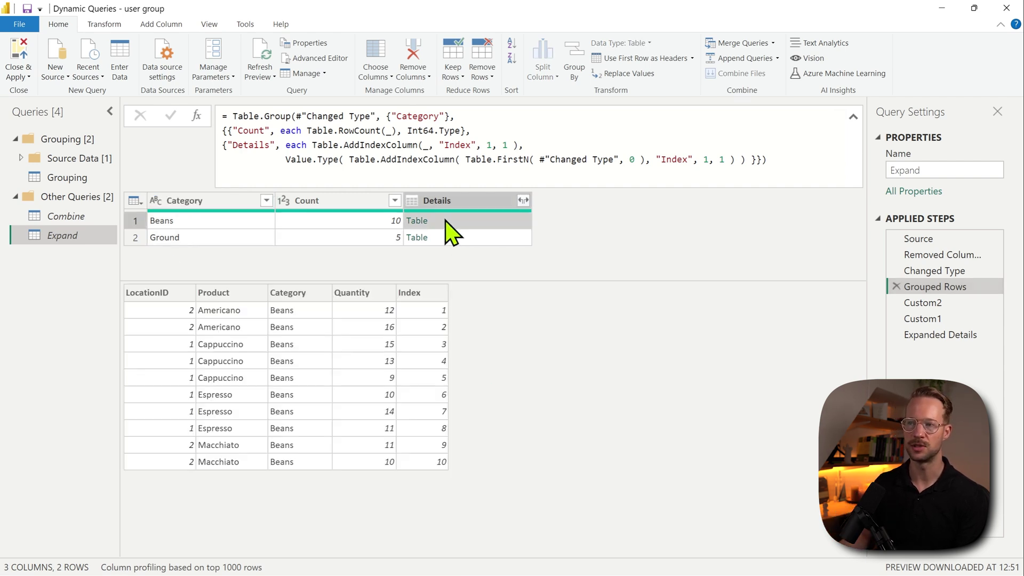
{"action": "left_click", "coordinate": [896, 287]}
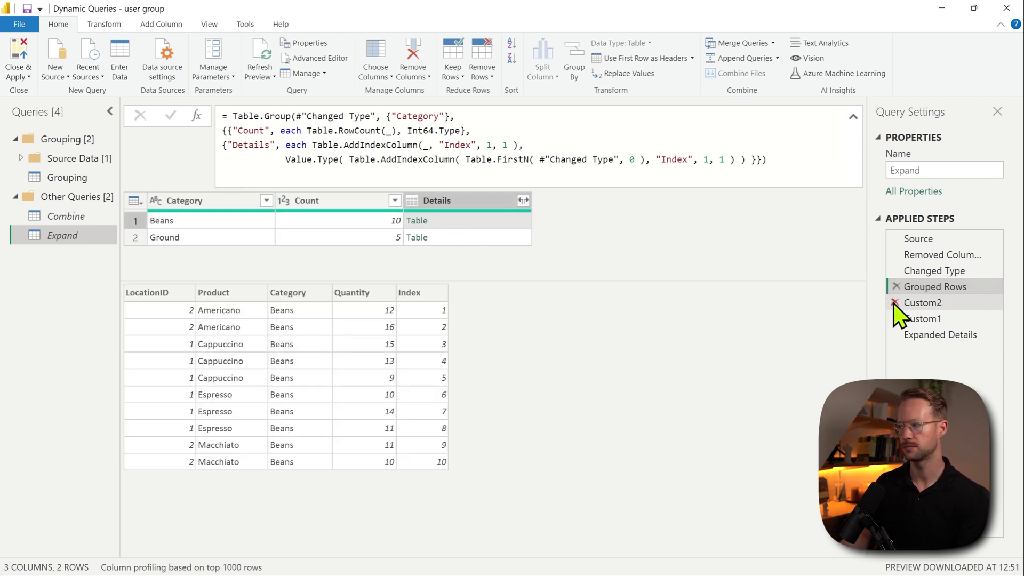
{"action": "key", "text": "Return"}
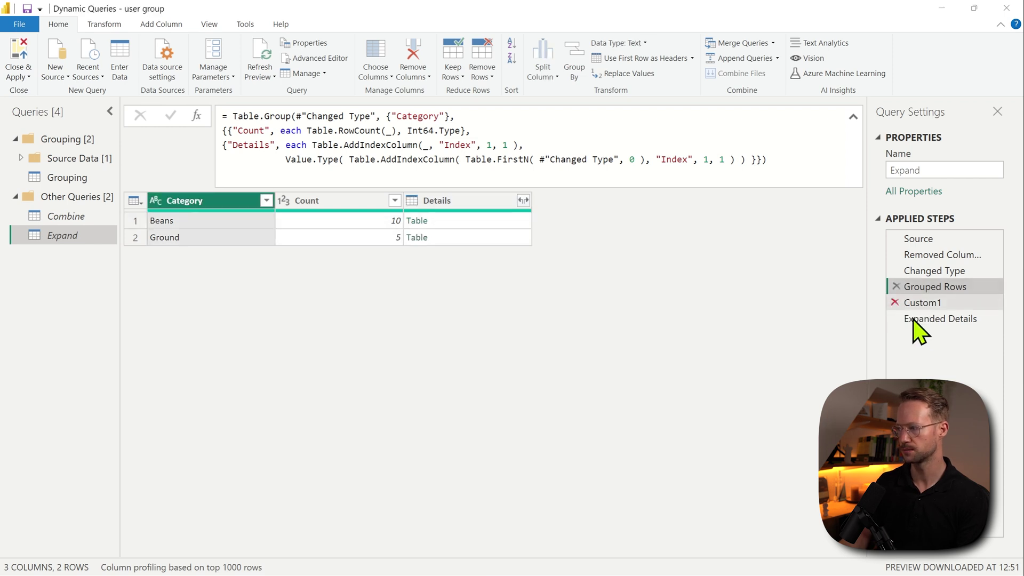
{"action": "left_click", "coordinate": [926, 309]}
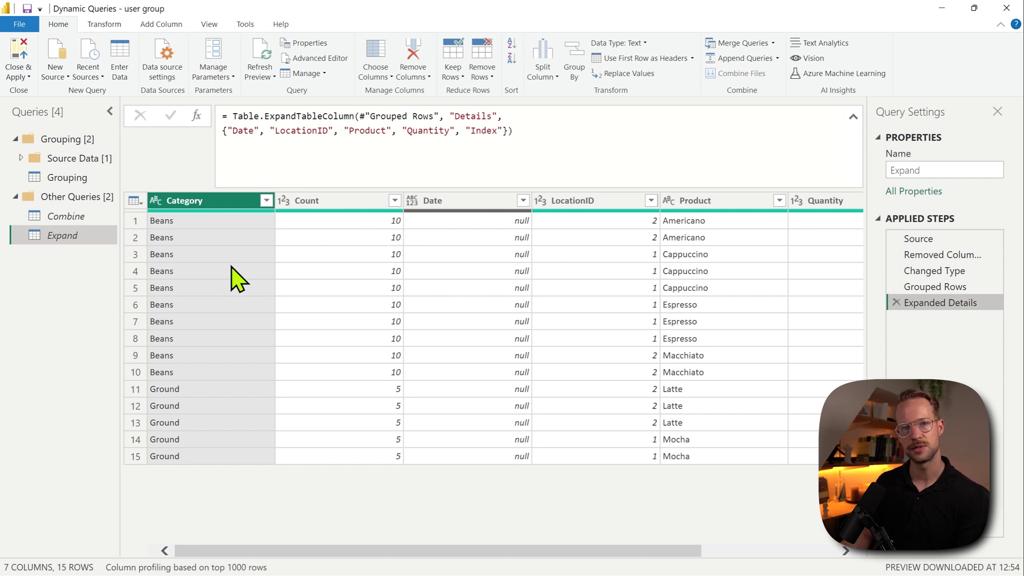
Step: Wrap the Expanded Details formula in a let, replacing the hard-coded column list with a TableObjectColumns variable
{"action": "left_click", "coordinate": [507, 130]}
{"action": "type", "text": "}"}
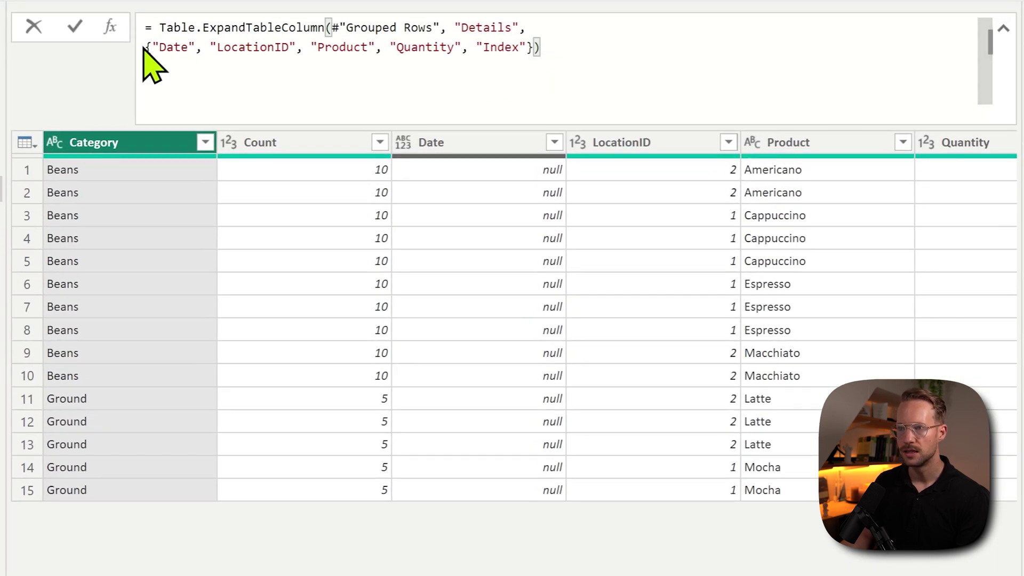
{"action": "double_click", "coordinate": [146, 47]}
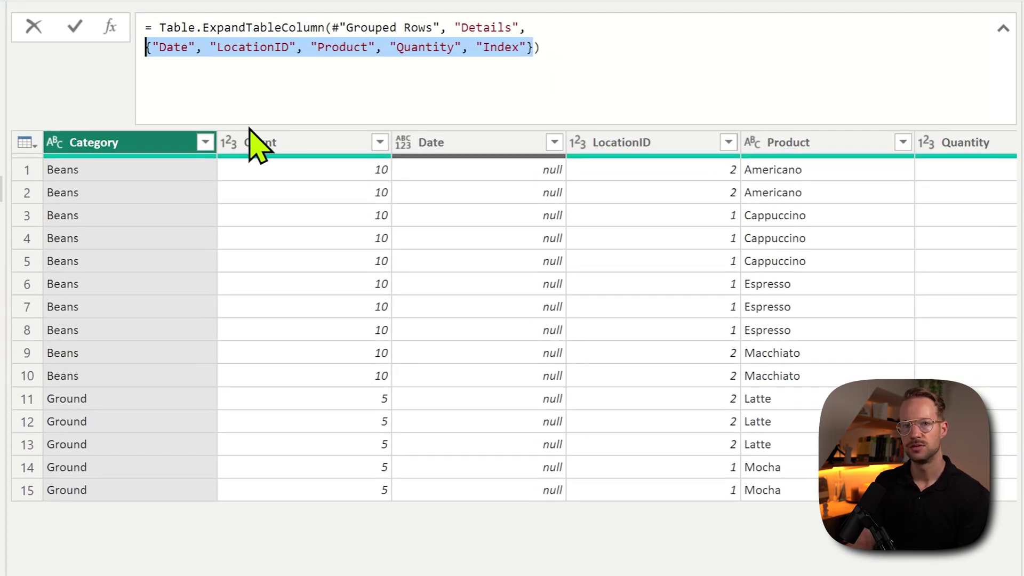
{"action": "type", "text": "TableObjectColumns ="}
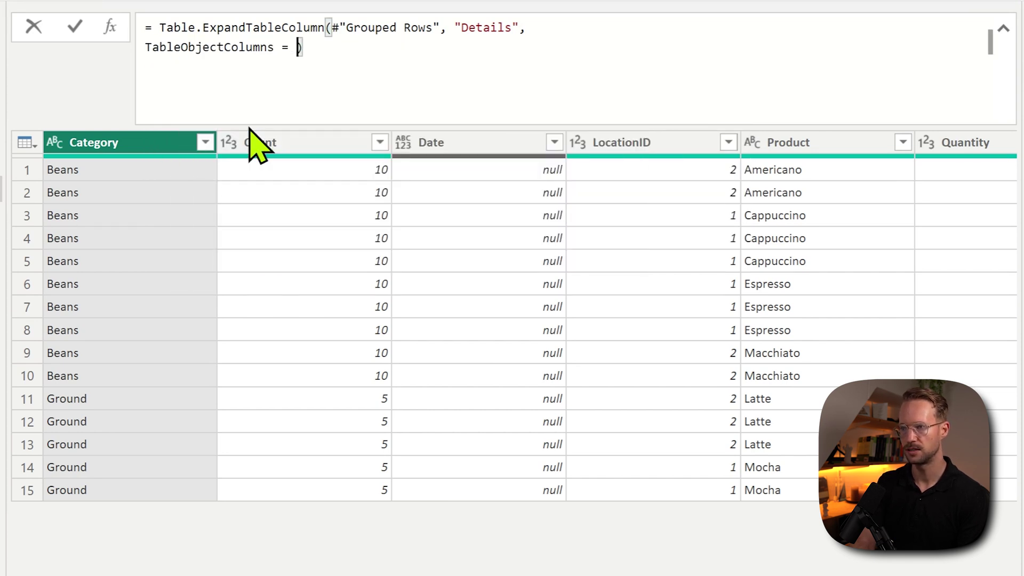
{"action": "key", "text": "ctrl+v"}
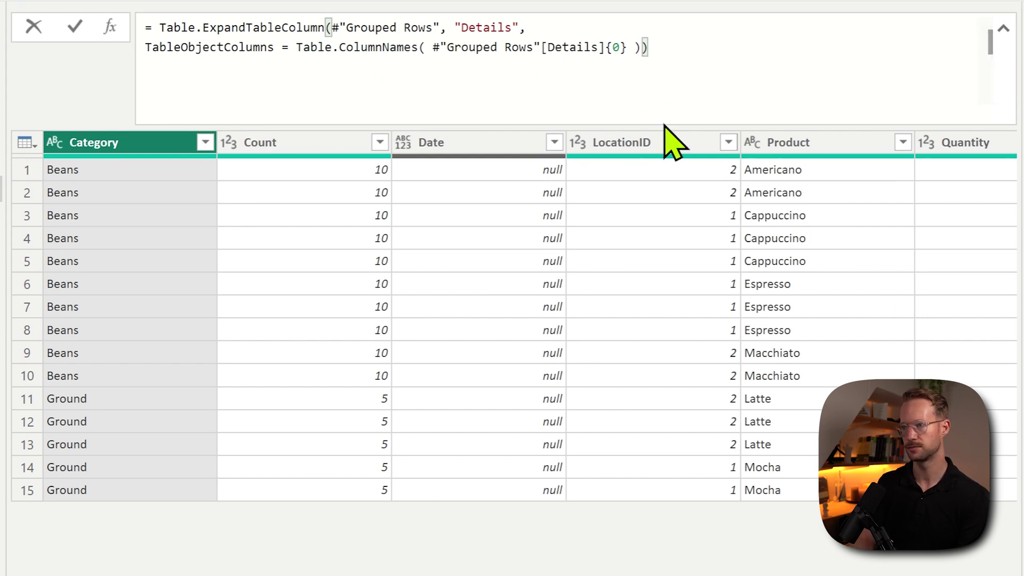
{"action": "left_click", "coordinate": [565, 27]}
{"action": "type", "text": "let"}
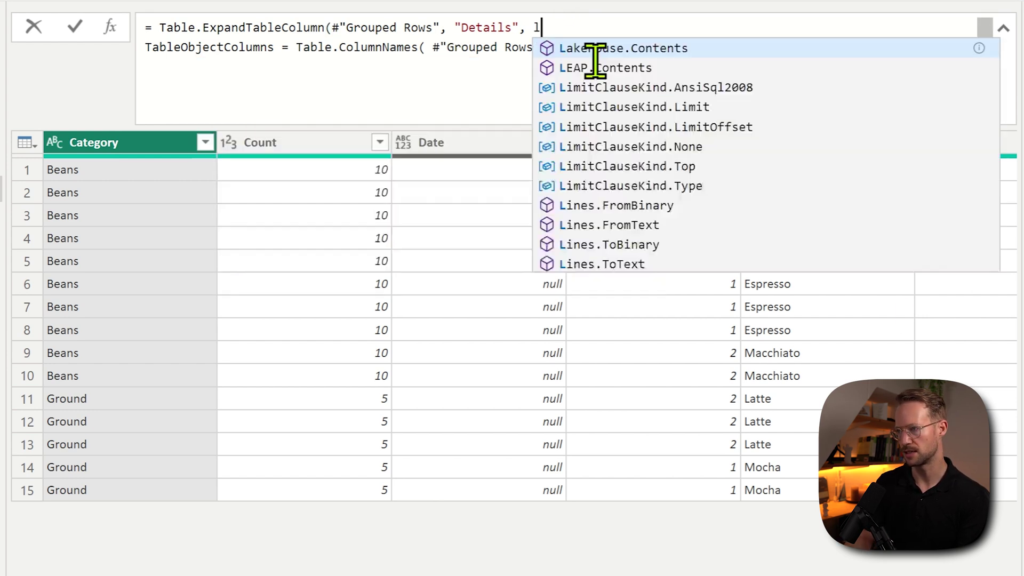
Step: Add a line TableColumns = Table.ColumnNames( #"Grouped Rows" ) by copying line 2 without [Details]{0}
{"action": "left_click", "coordinate": [414, 74]}
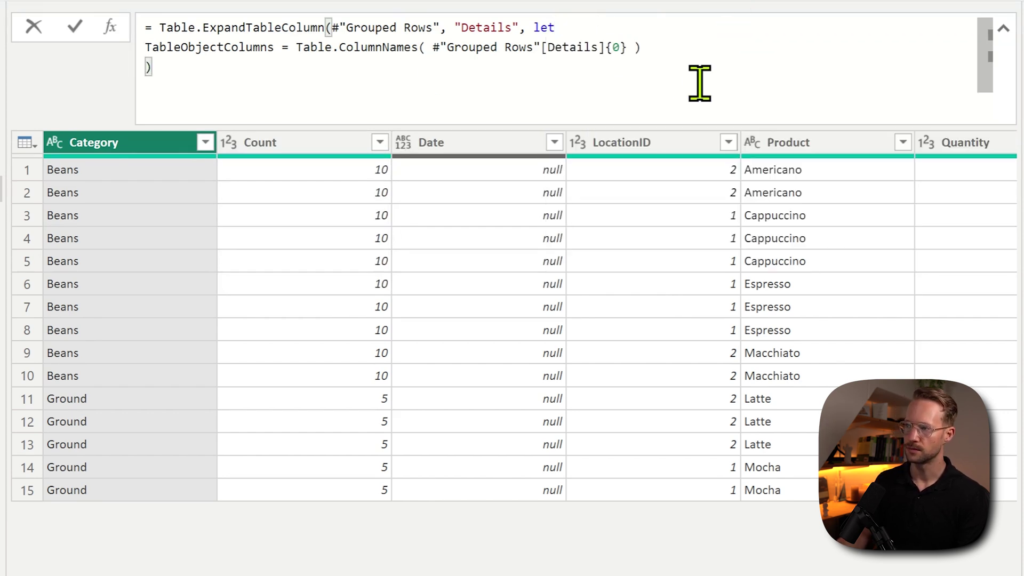
{"action": "left_click", "coordinate": [692, 49]}
{"action": "type", "text": ","}
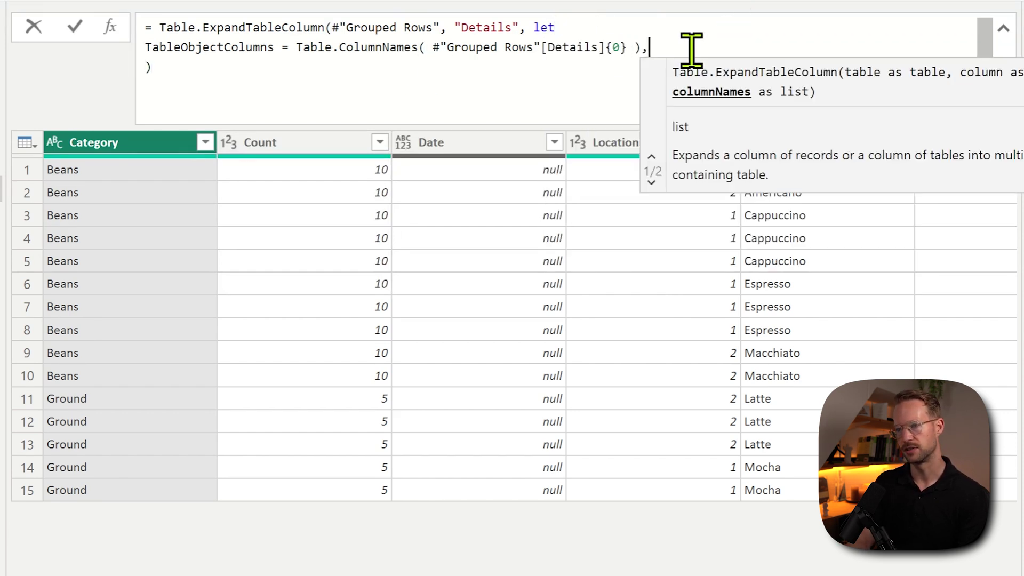
{"action": "key", "text": "Return"}
{"action": "type", "text": "Table"}
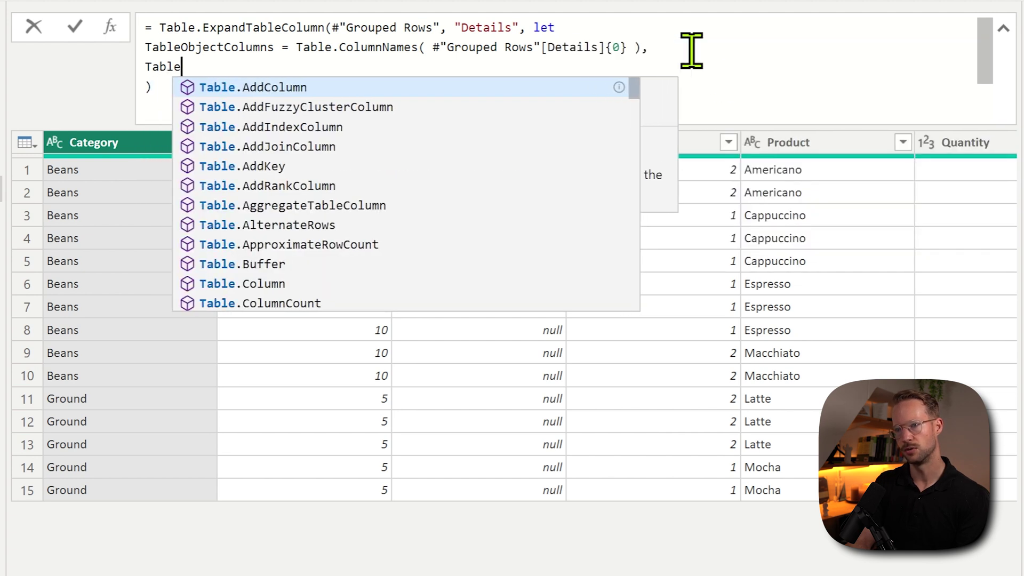
{"action": "type", "text": "Columns ="}
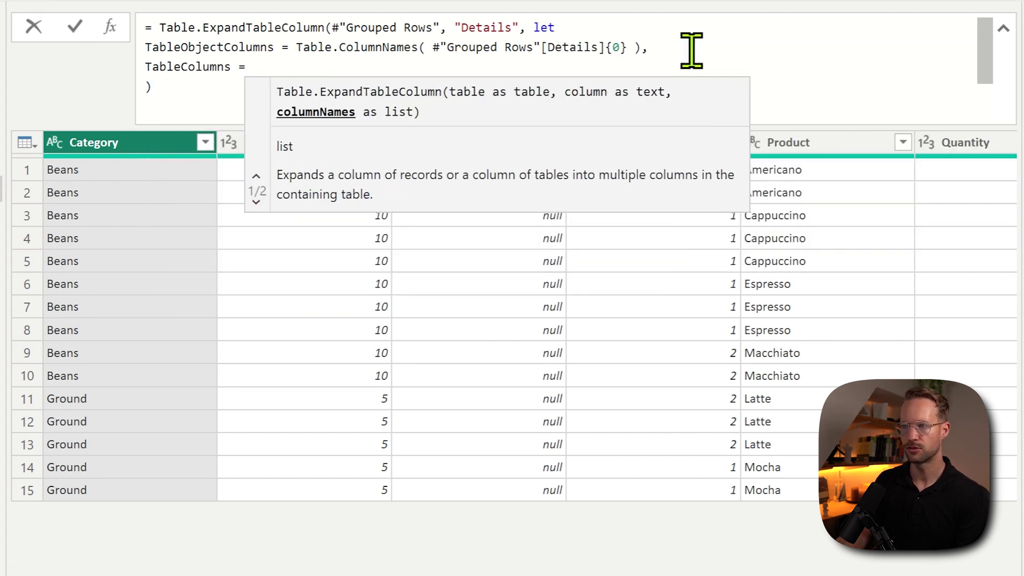
{"action": "mouse_move", "coordinate": [642, 49]}
{"action": "left_mouse_down"}
{"action": "mouse_move", "coordinate": [309, 46]}
{"action": "mouse_move", "coordinate": [282, 59]}
{"action": "left_mouse_up"}
{"action": "key", "text": "ctrl+c"}
{"action": "left_click", "coordinate": [283, 67]}
{"action": "key", "text": "ctrl+v"}
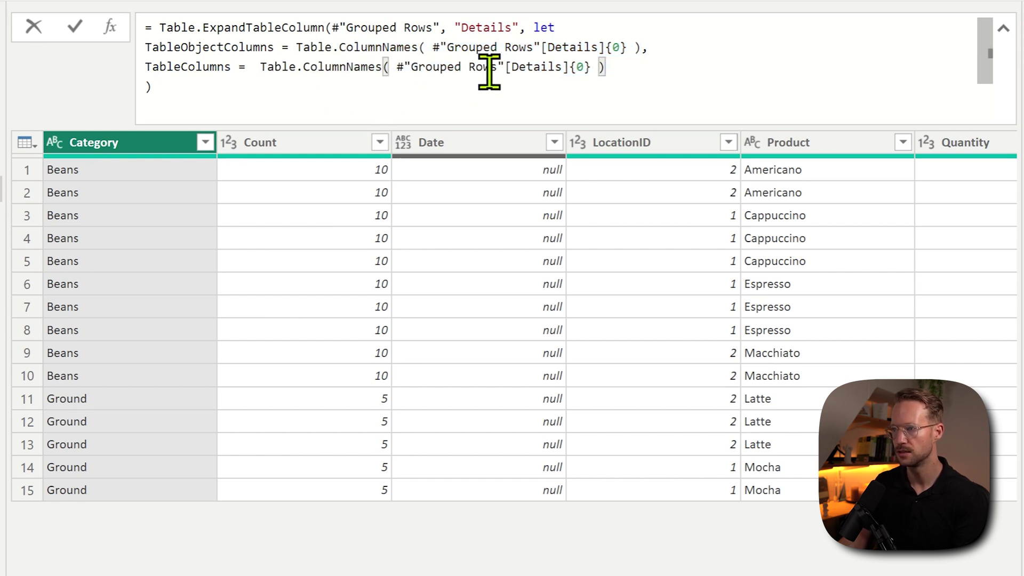
{"action": "left_click_drag", "start_coordinate": [505, 66], "coordinate": [591, 67]}
{"action": "key", "text": "BackSpace"}
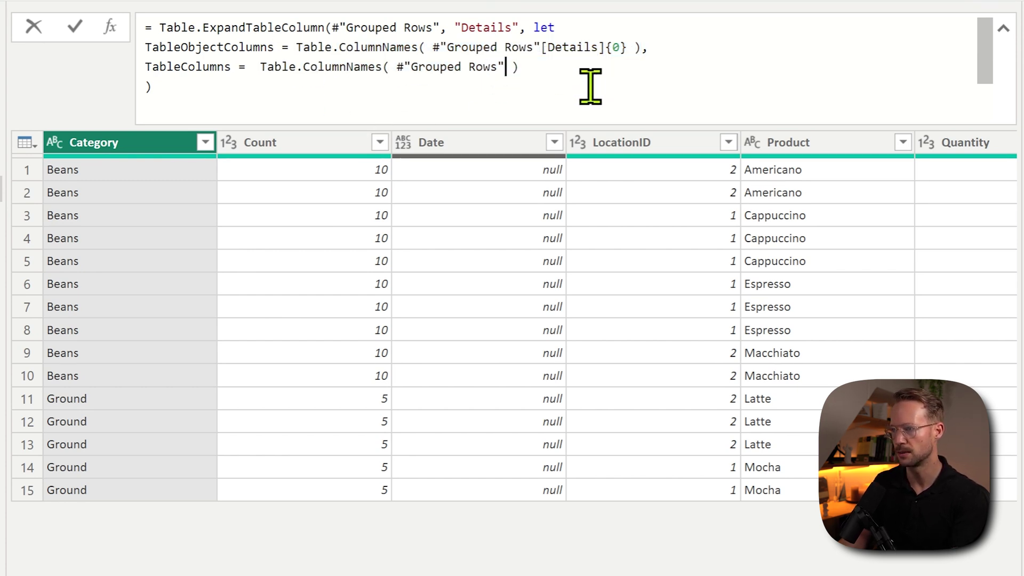
{"action": "left_click", "coordinate": [535, 68]}
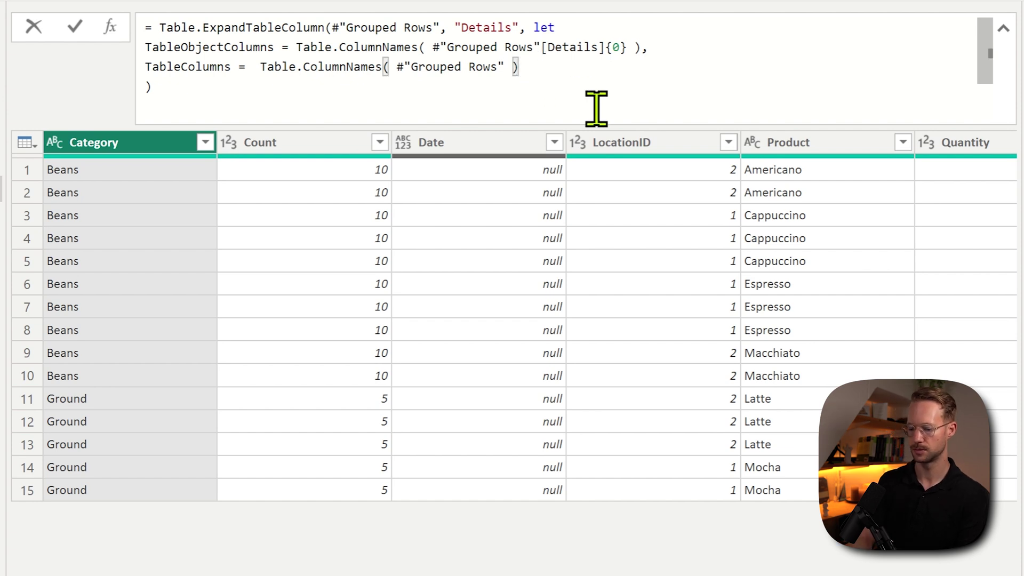
Step: Add a ColsToExpand = List.RemoveItems( line with TableObjectColumns as the first list
{"action": "type", "text": ","}
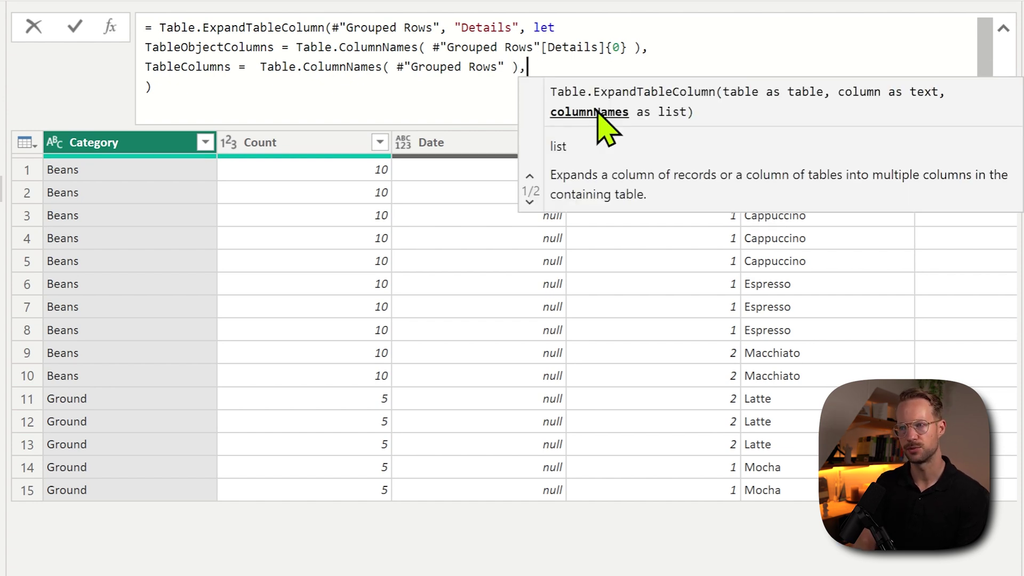
{"action": "key", "text": "Return"}
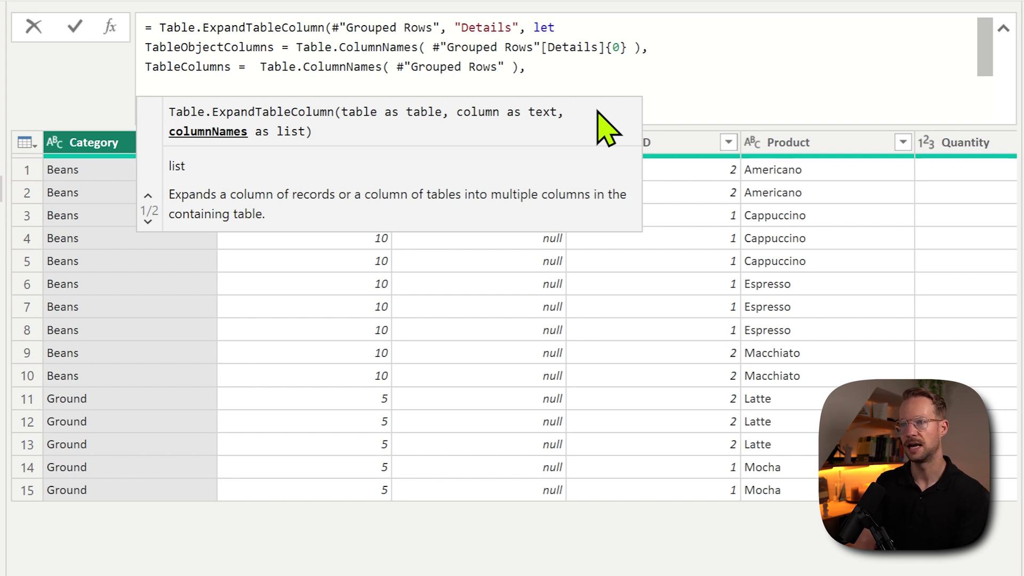
{"action": "type", "text": "Tab"}
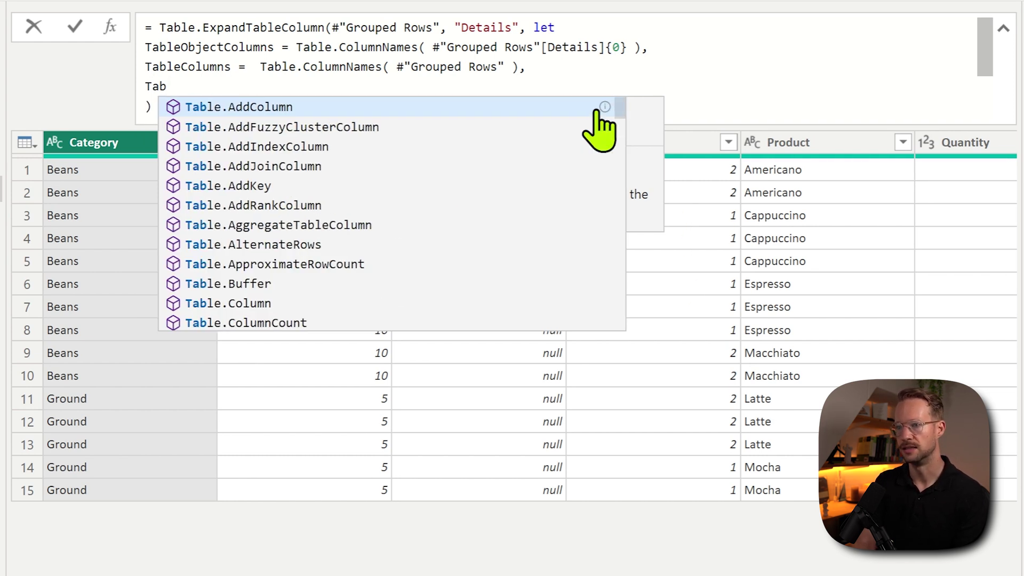
{"action": "key", "text": "BackSpace"}
{"action": "key", "text": "BackSpace"}
{"action": "key", "text": "BackSpace"}
{"action": "type", "text": "Cols"}
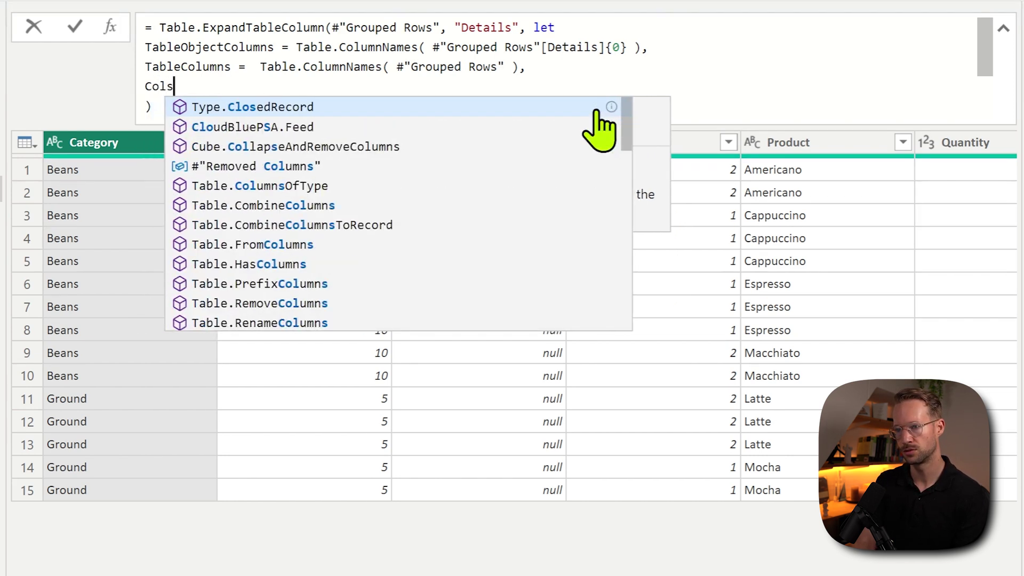
{"action": "type", "text": "ToExpand = "}
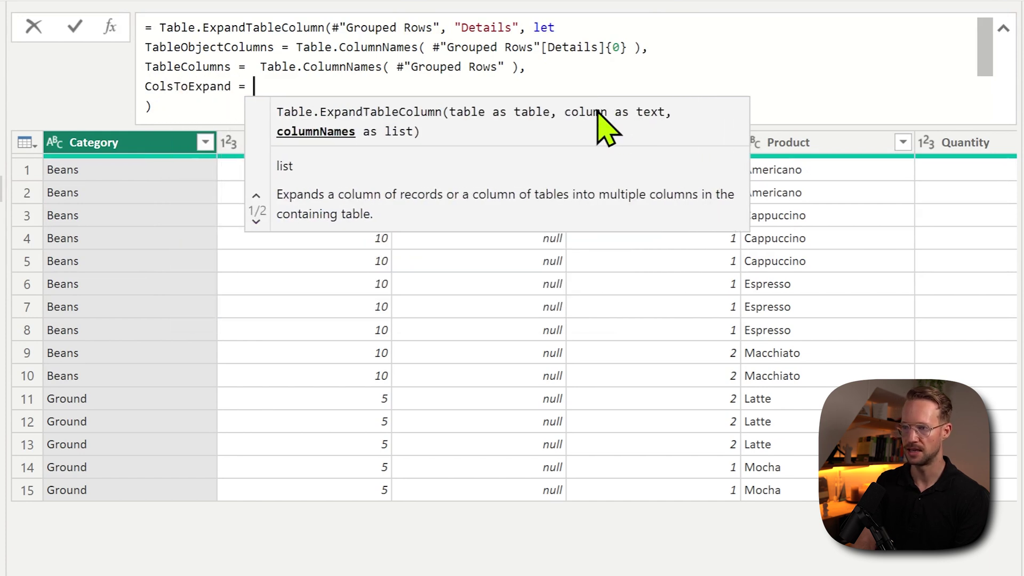
{"action": "type", "text": "List."}
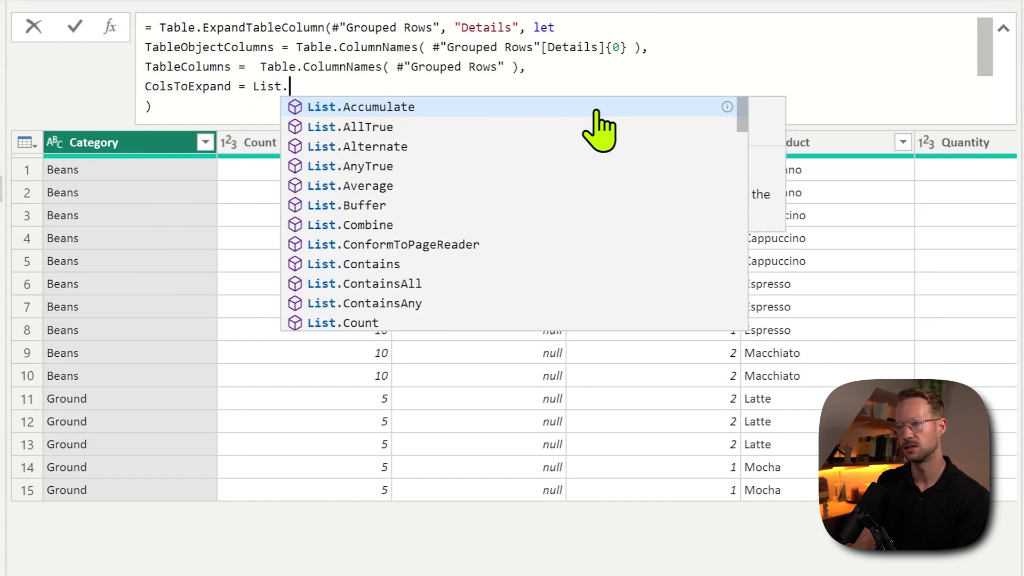
{"action": "type", "text": "Remove"}
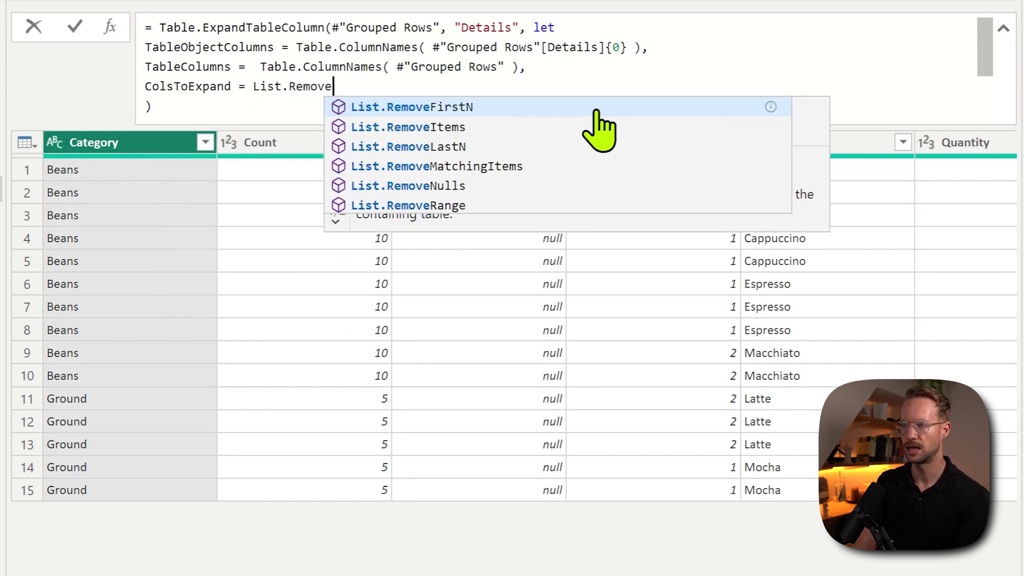
{"action": "type", "text": "Items("}
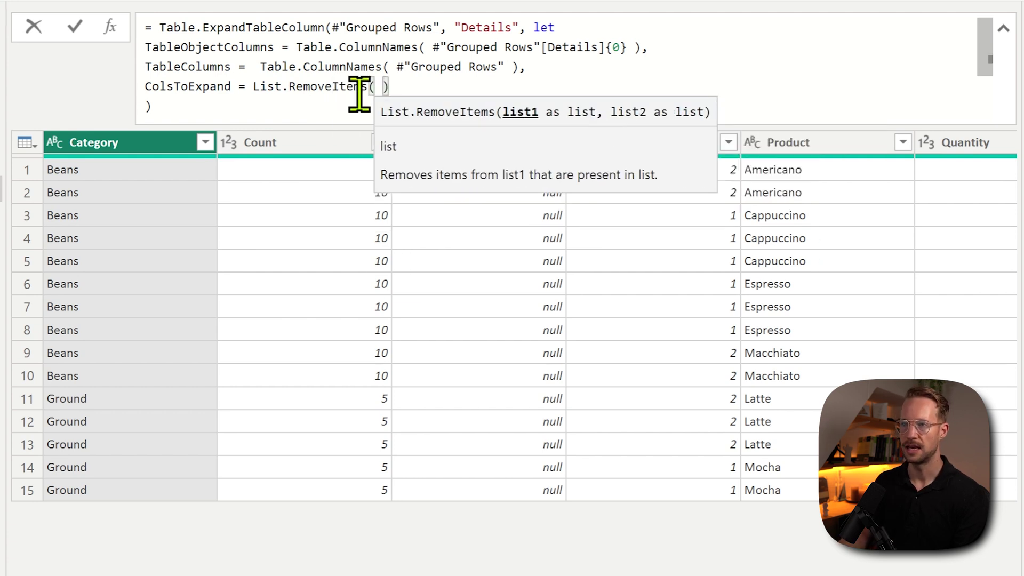
{"action": "double_click", "coordinate": [212, 47]}
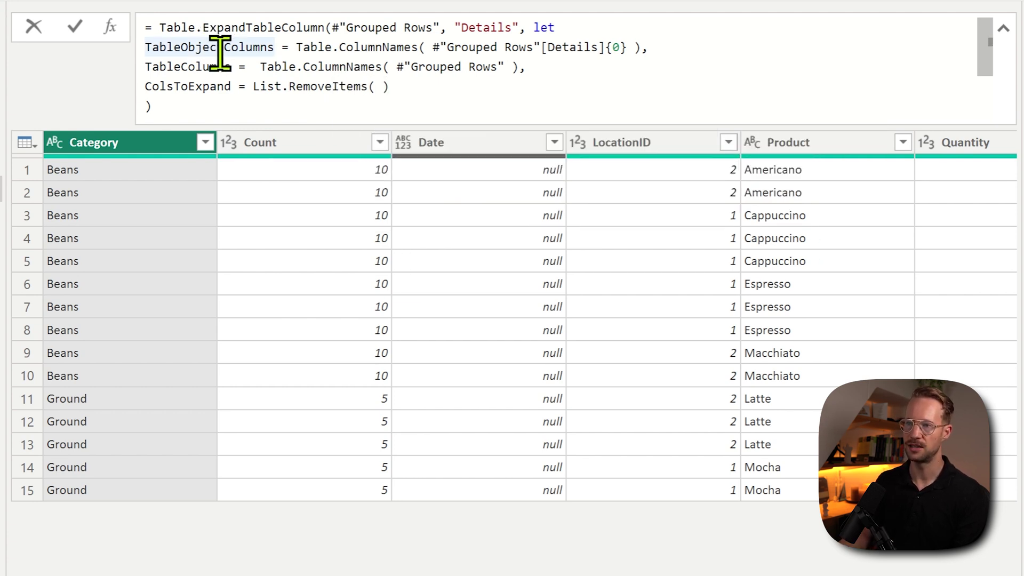
{"action": "left_click", "coordinate": [375, 86]}
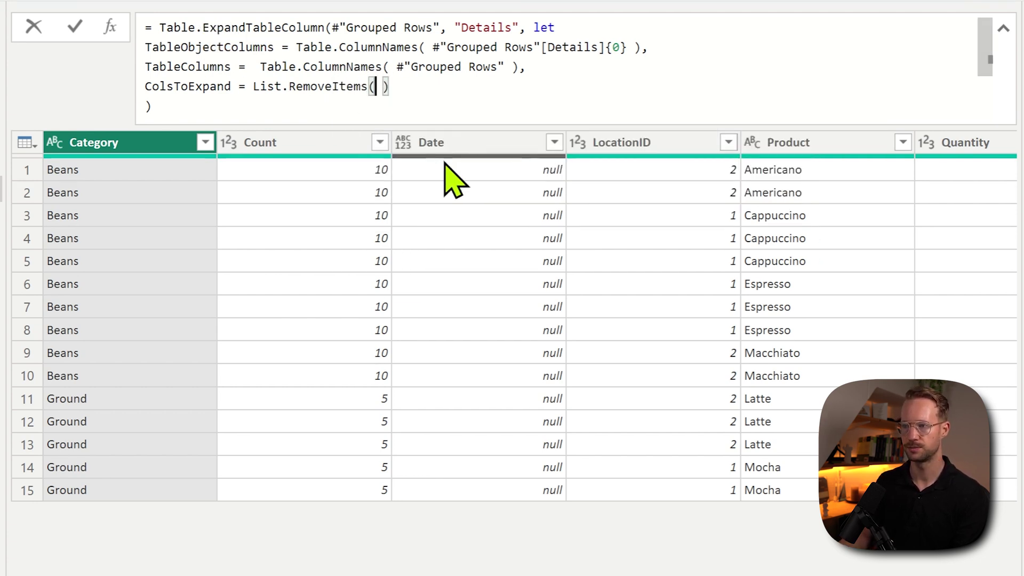
{"action": "key", "text": "ctrl+v"}
{"action": "type", "text": ","}
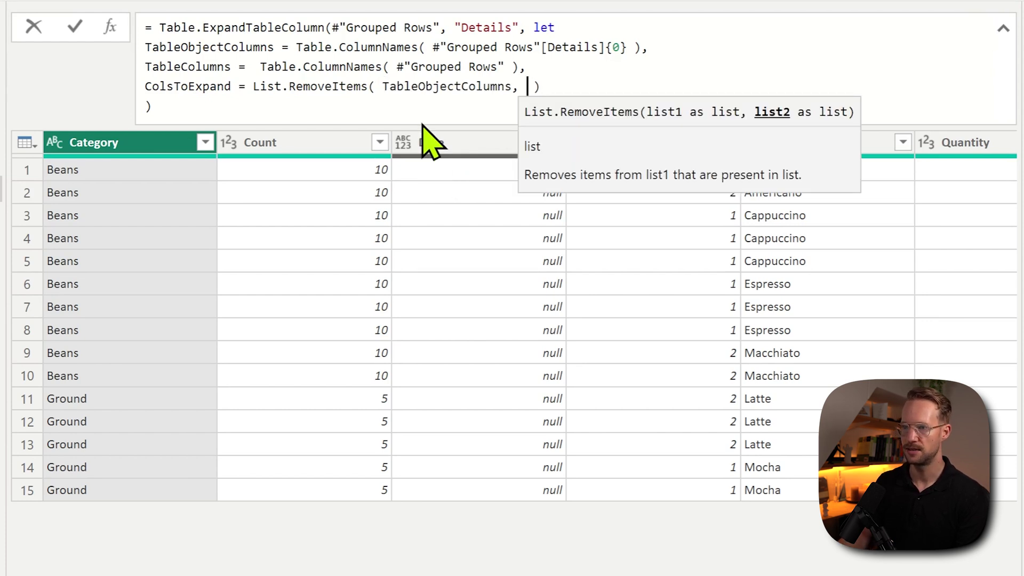
Step: Pass TableColumns as the second list, end the let with in ColsToExpand, and commit
{"action": "double_click", "coordinate": [192, 67]}
{"action": "left_click", "coordinate": [524, 86]}
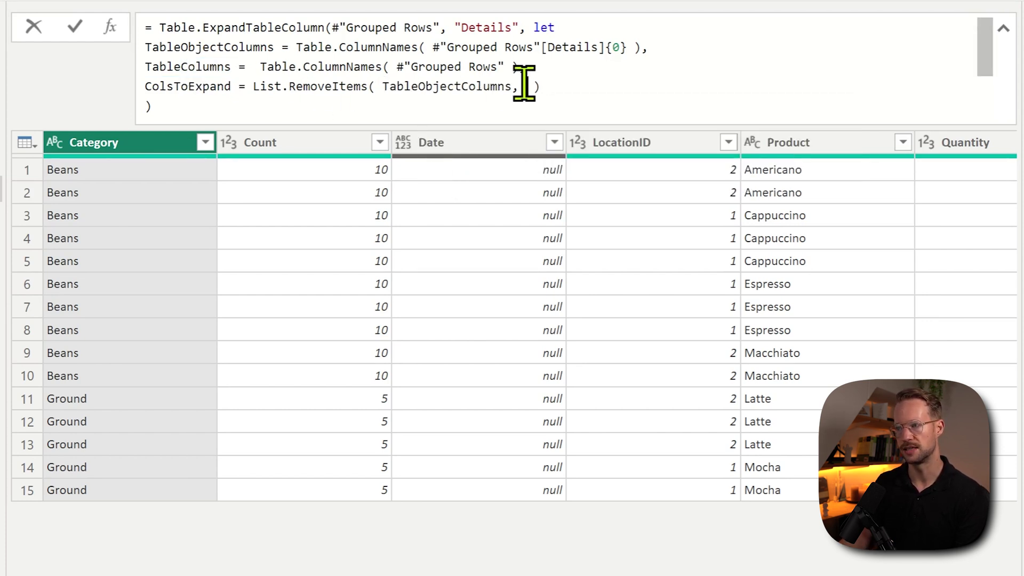
{"action": "key", "text": "ctrl+v"}
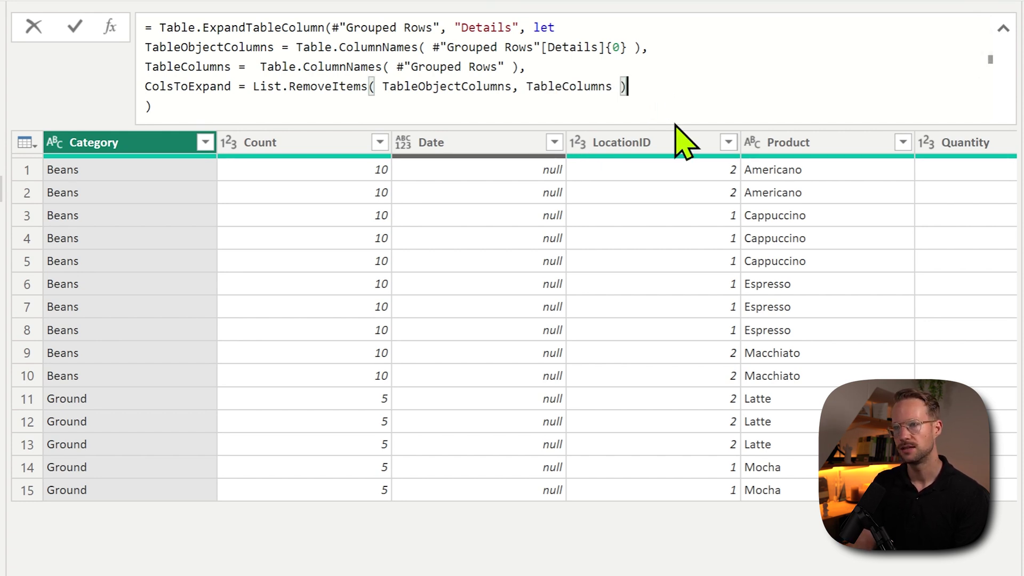
{"action": "key", "text": "Return"}
{"action": "type", "text": "in C"}
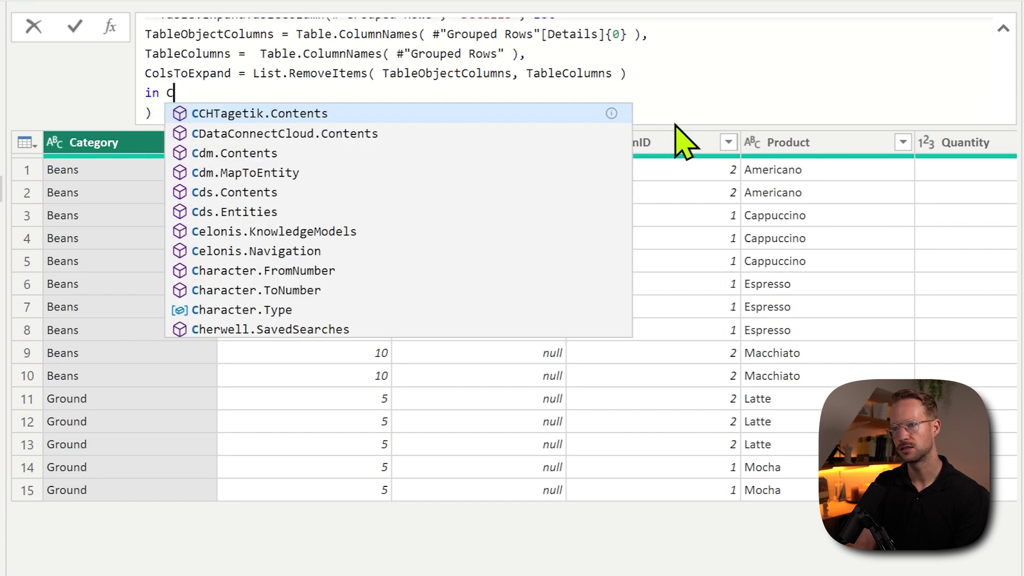
{"action": "type", "text": "olsToExpand"}
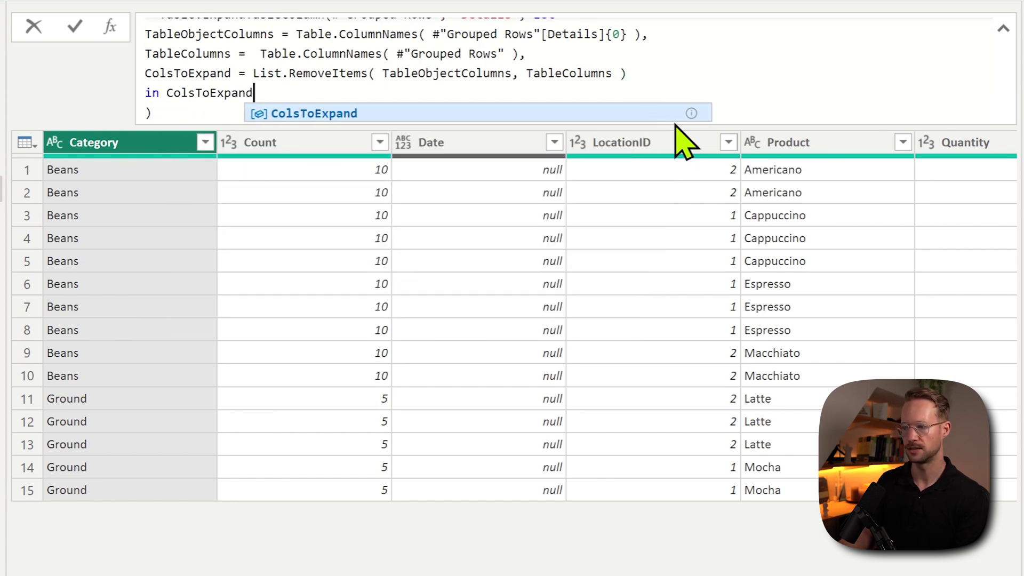
{"action": "key", "text": "Return"}
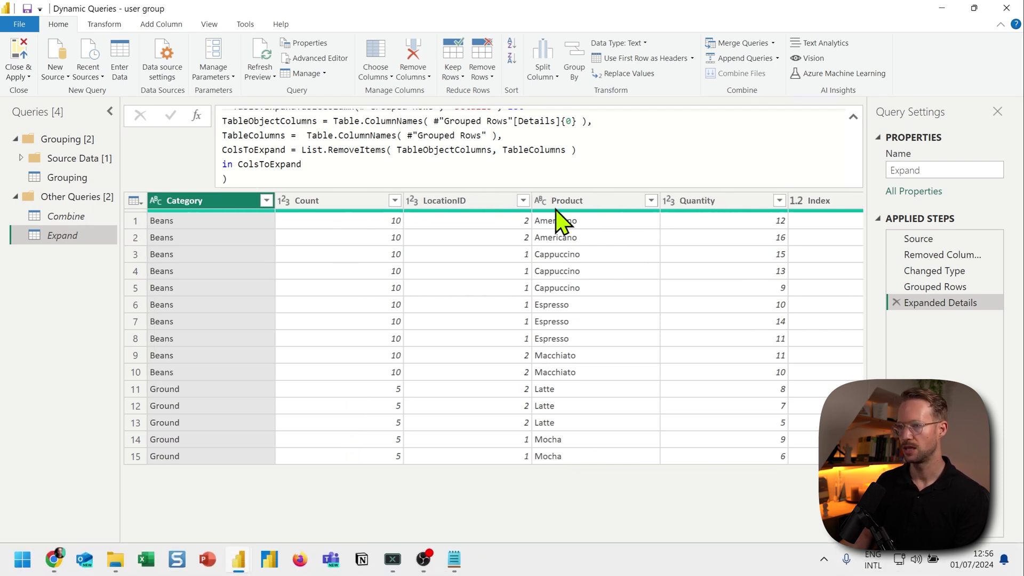
Step: Test removing Quantity in the Removed Columns step and check the Expanded Details result
{"action": "scroll", "coordinate": [498, 144], "scroll_direction": "up", "scroll_amount": 1}
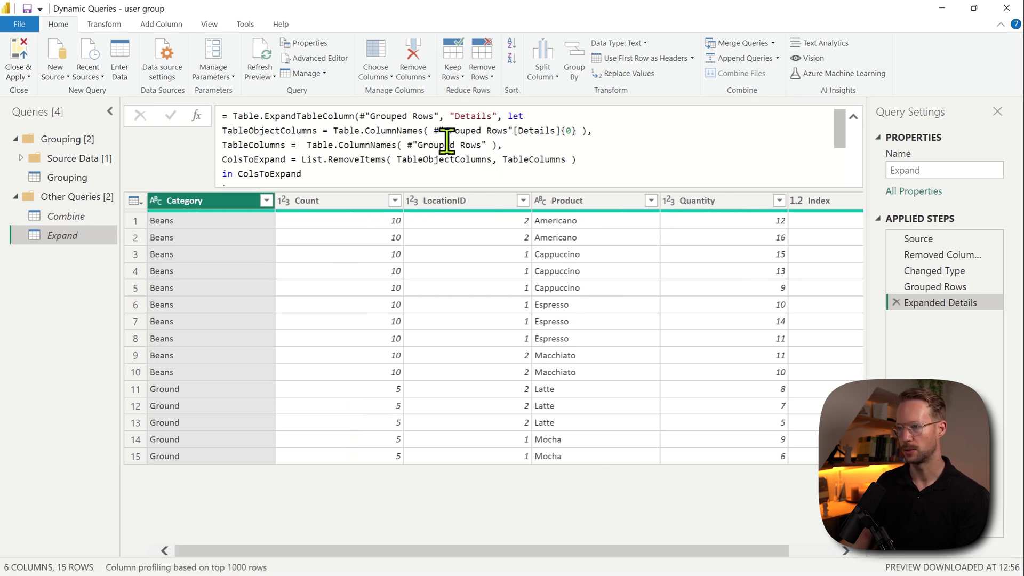
{"action": "left_click", "coordinate": [937, 257]}
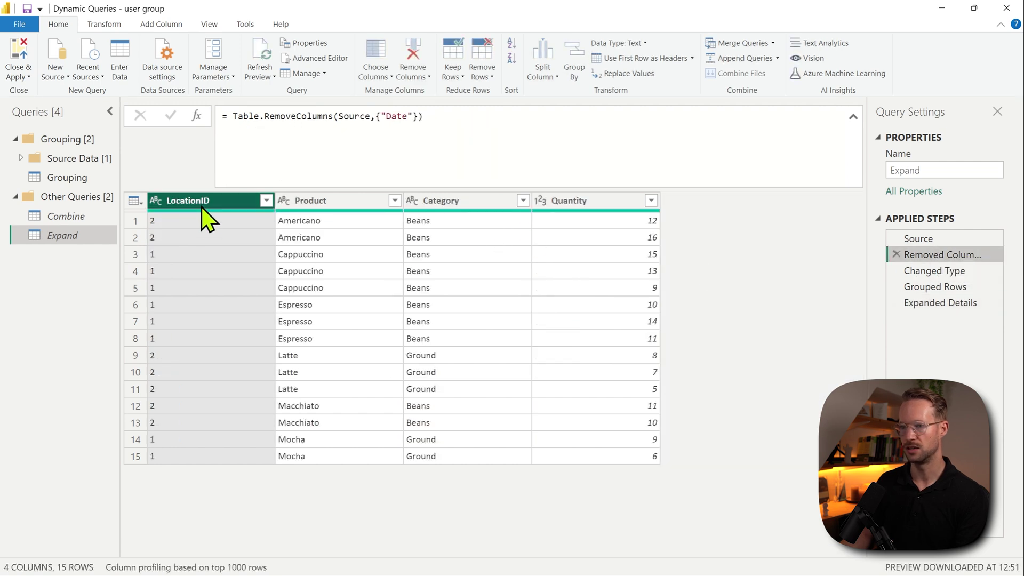
{"action": "right_click", "coordinate": [555, 203]}
{"action": "left_click", "coordinate": [552, 225]}
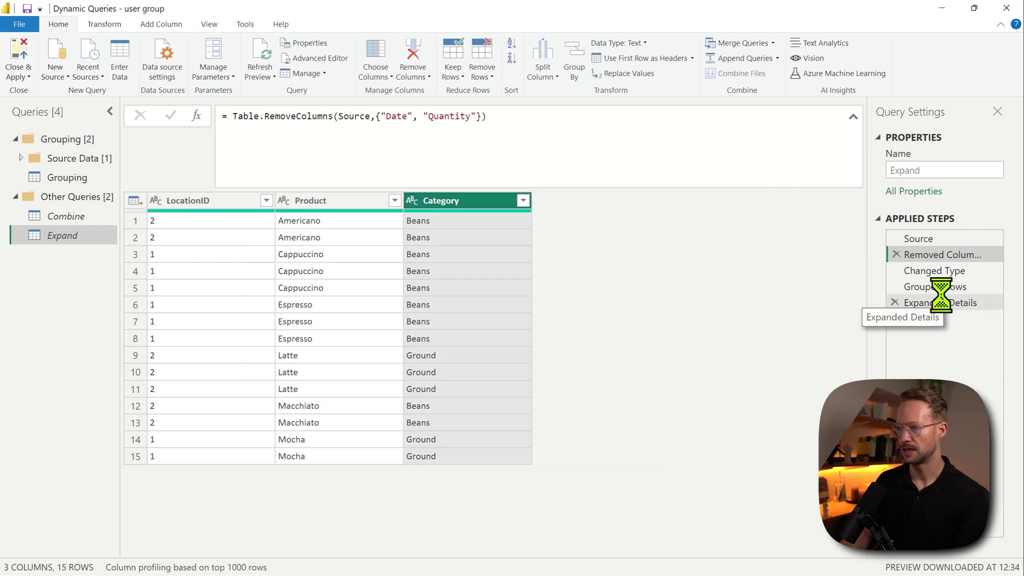
{"action": "left_click", "coordinate": [941, 303]}
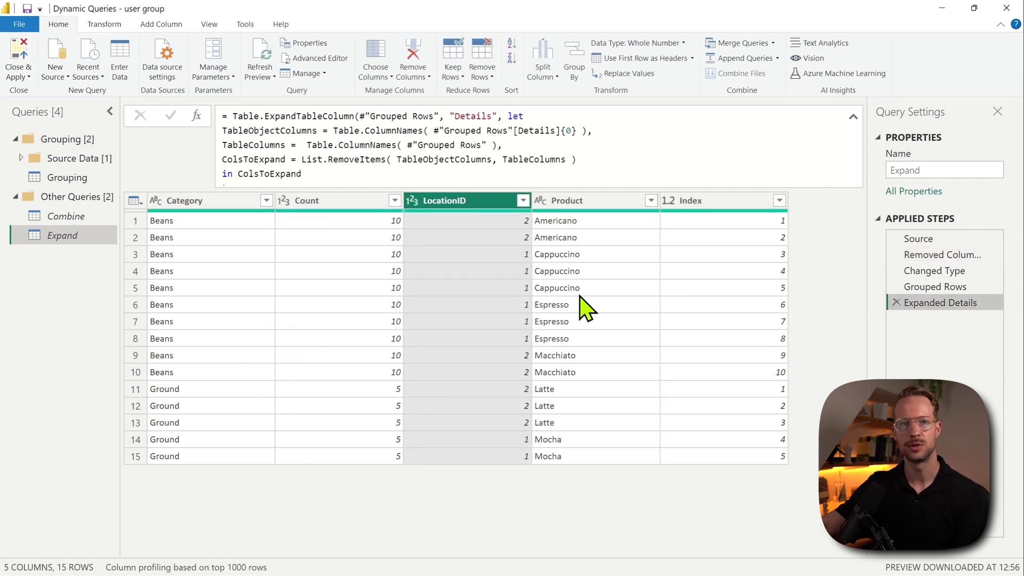
Step: Delete the Removed Columns step and view Expanded Details with 7 columns
{"action": "left_click", "coordinate": [916, 256]}
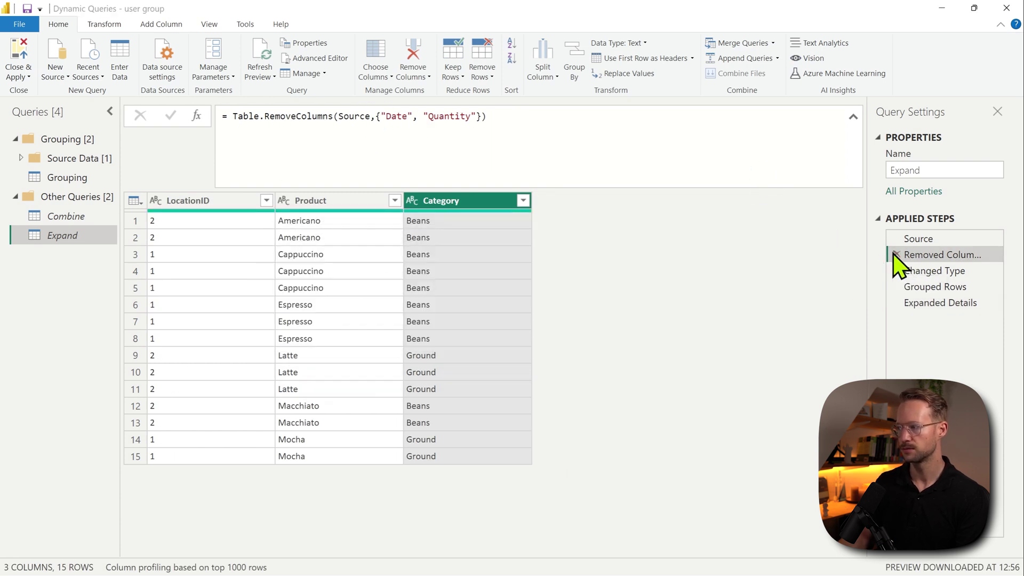
{"action": "left_click", "coordinate": [895, 255]}
{"action": "left_click", "coordinate": [952, 293]}
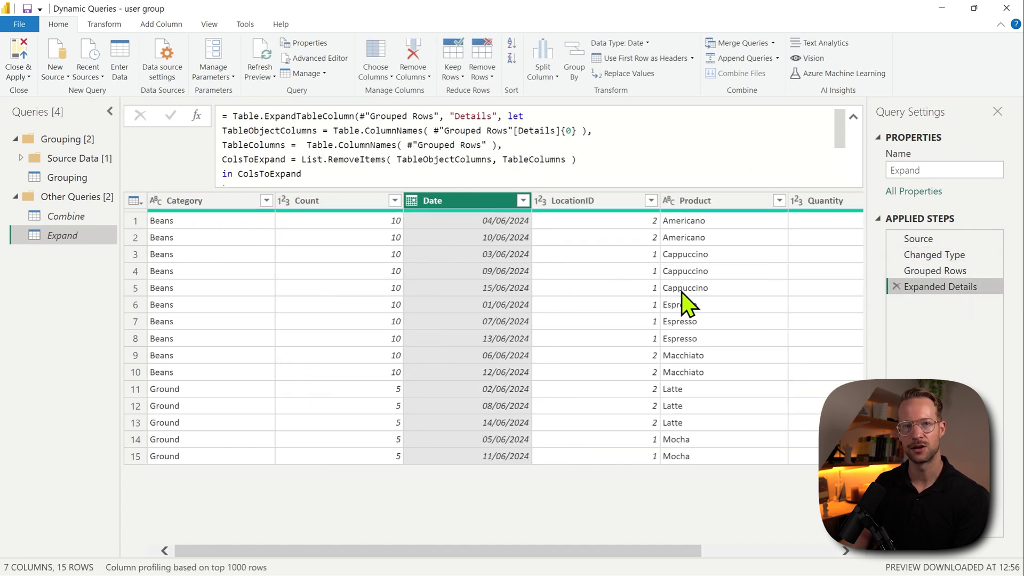